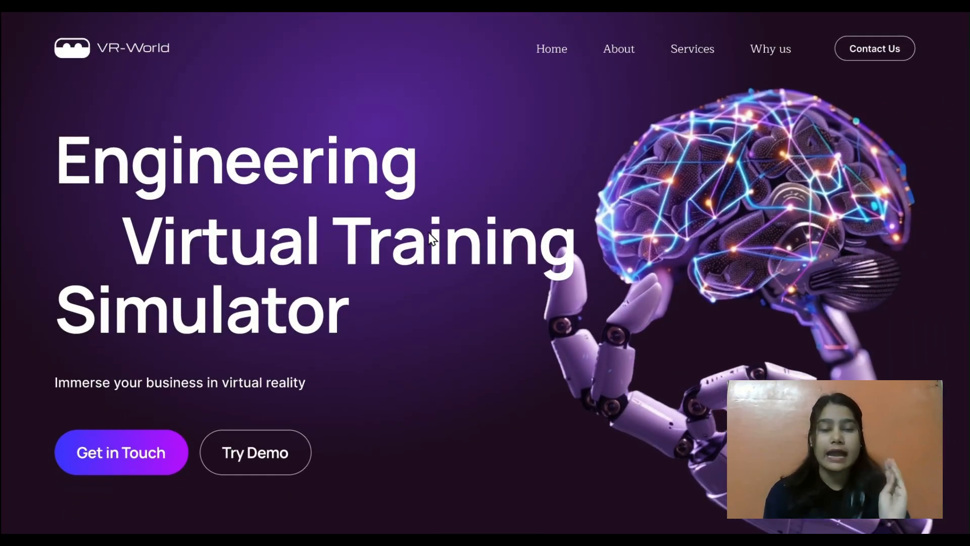
# Review the finished VR-World landing page sections in the prototype preview.
pyautogui.scroll(-4, 430, 237)
pyautogui.scroll(-10, 428, 237)
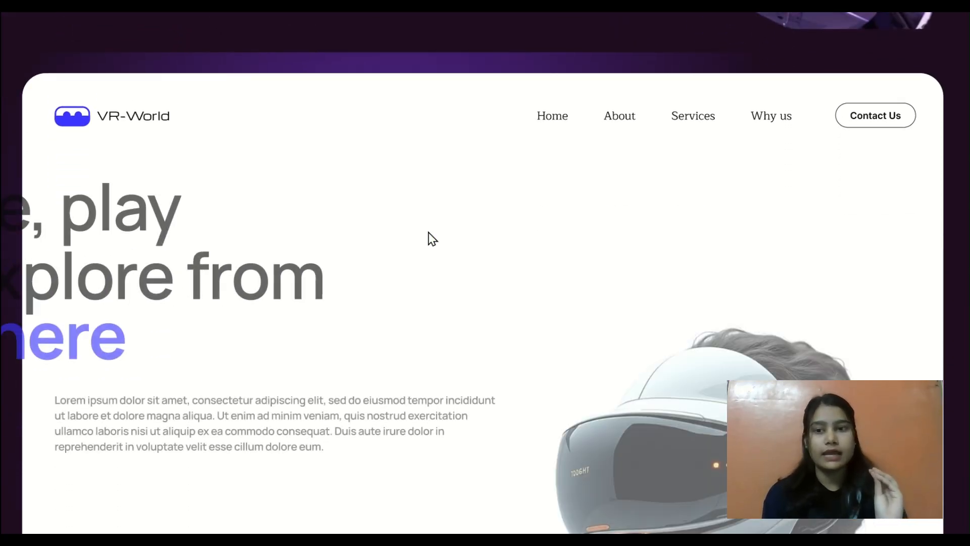
pyautogui.scroll(-20, 428, 238)
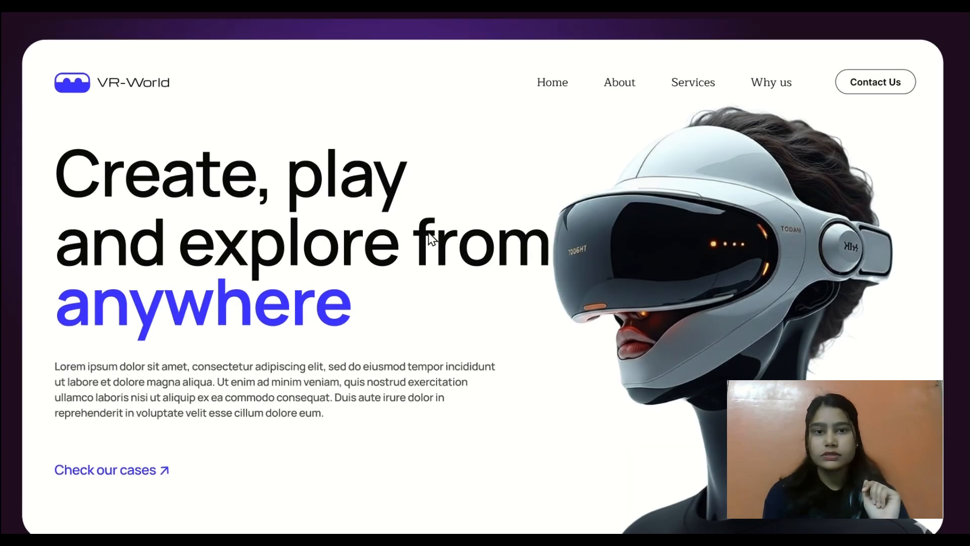
pyautogui.scroll(-3, 432, 239)
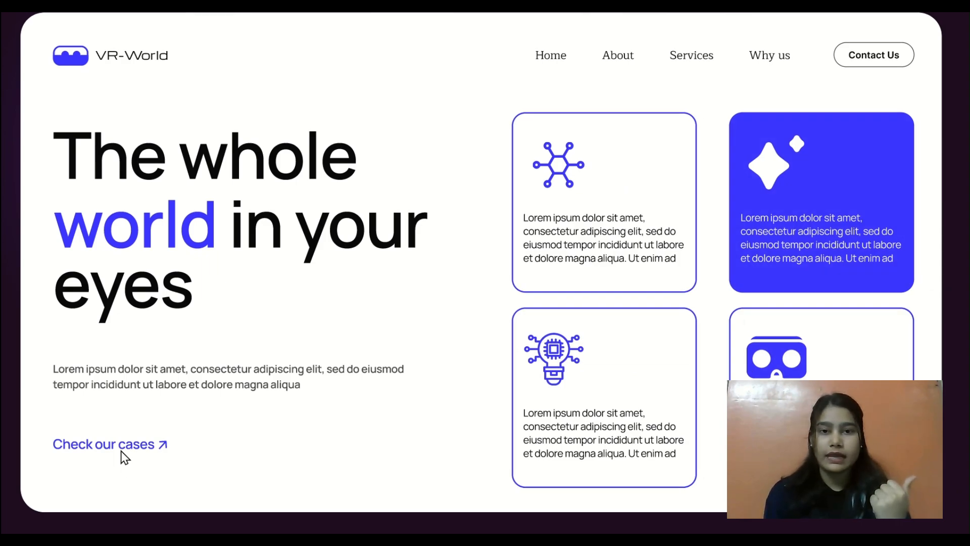
pyautogui.scroll(5, 432, 262)
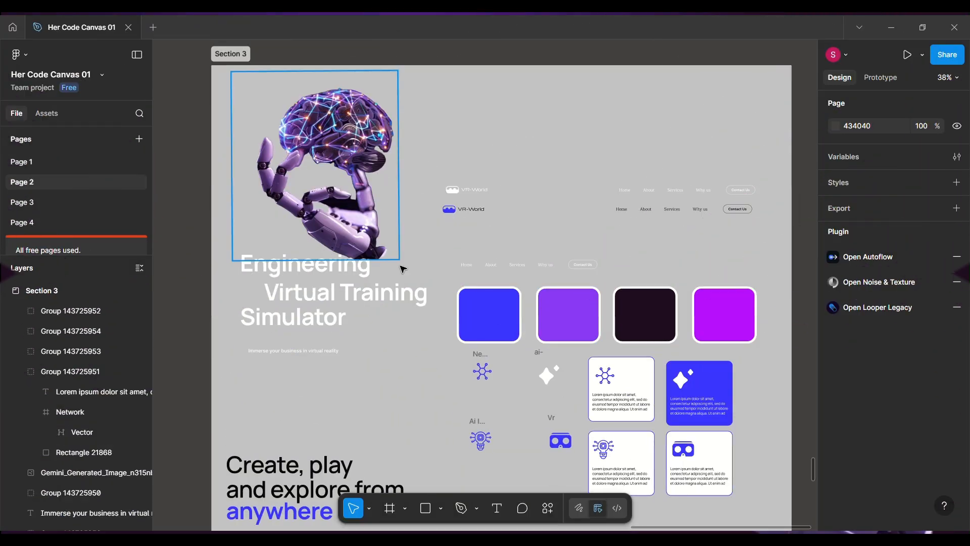
# Examine the images, headings, navigation bars, color swatches, cards and buttons prepared in Section 3.
pyautogui.scroll(5, 498, 202)
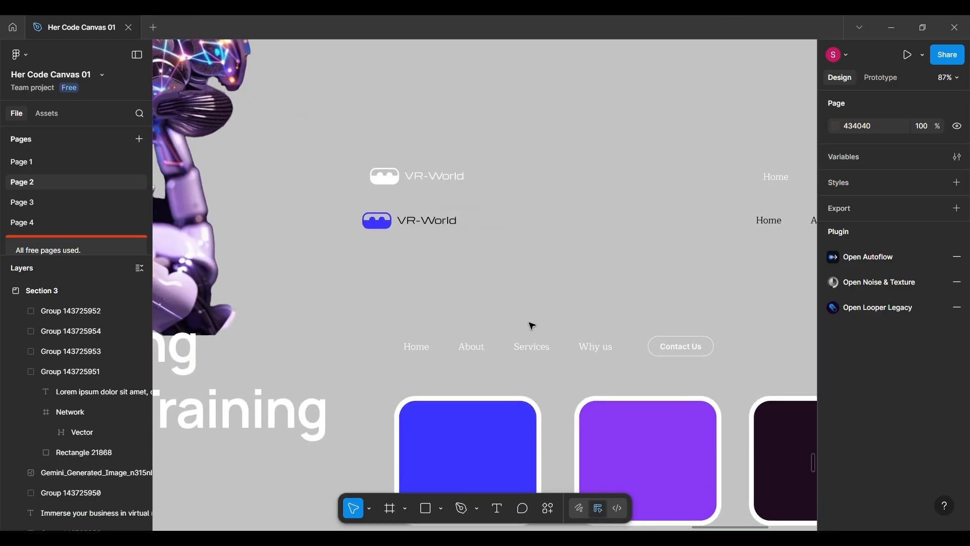
pyautogui.scroll(-6, 550, 320)
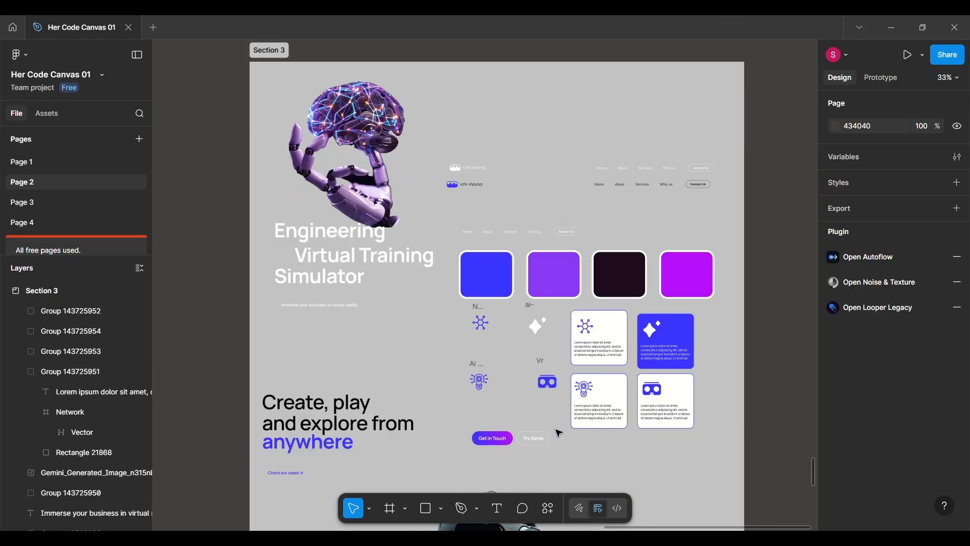
pyautogui.scroll(-5, 481, 368)
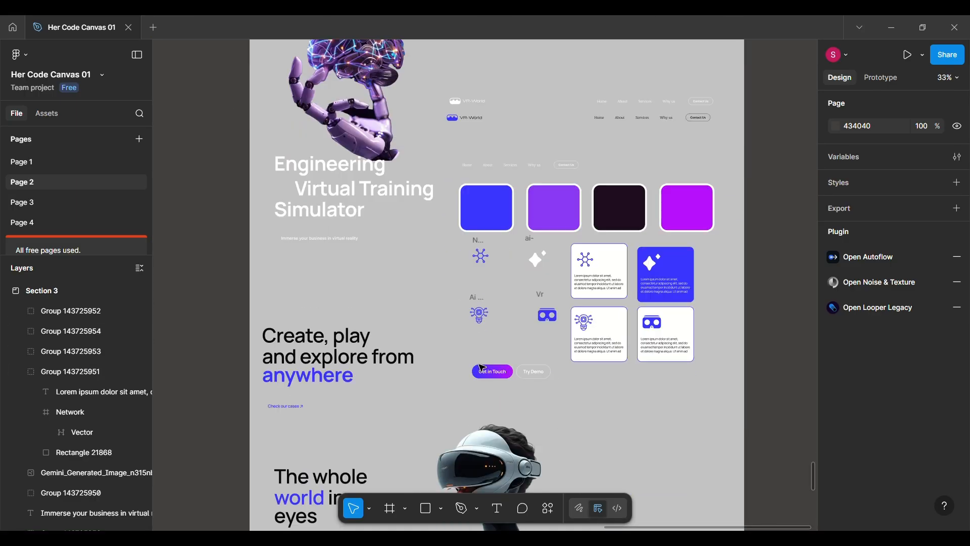
pyautogui.scroll(4, 487, 327)
pyautogui.scroll(5, 487, 328)
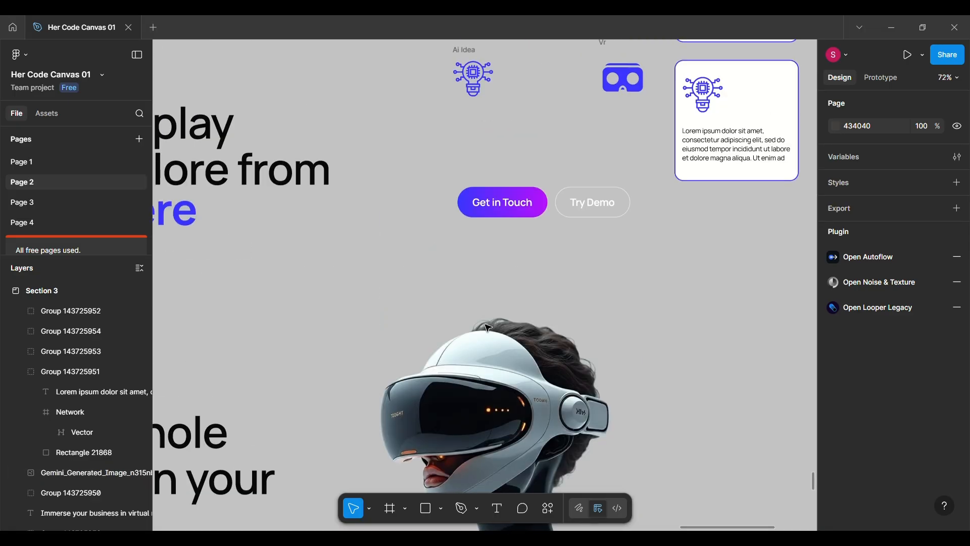
pyautogui.scroll(-3, 488, 328)
pyautogui.scroll(5, 488, 328)
pyautogui.scroll(-4, 488, 328)
# Create a 1440-wide frame on the empty canvas beside Section 3 and shorten it to about 888 high.
pyautogui.hscroll(6, 488, 328)
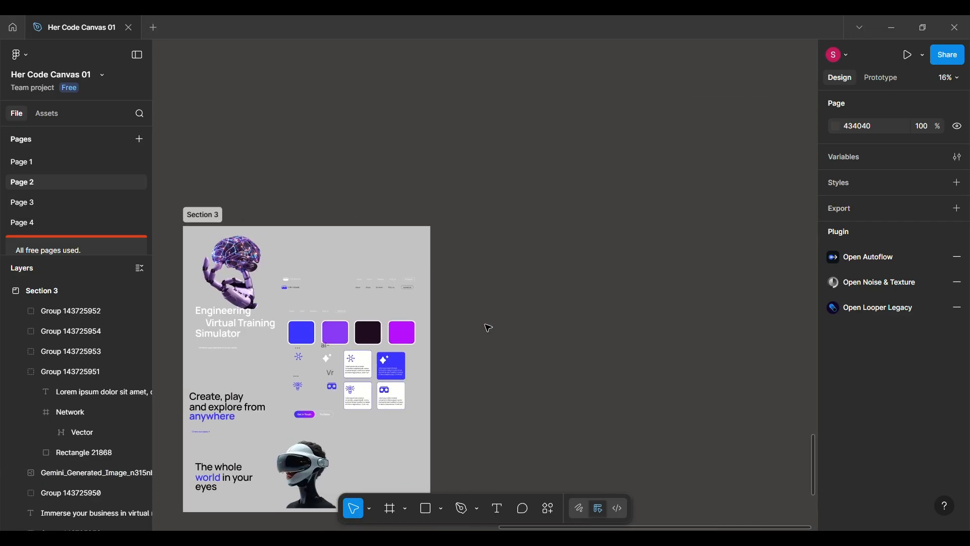
pyautogui.click(390, 509)
pyautogui.scroll(4, 416, 266)
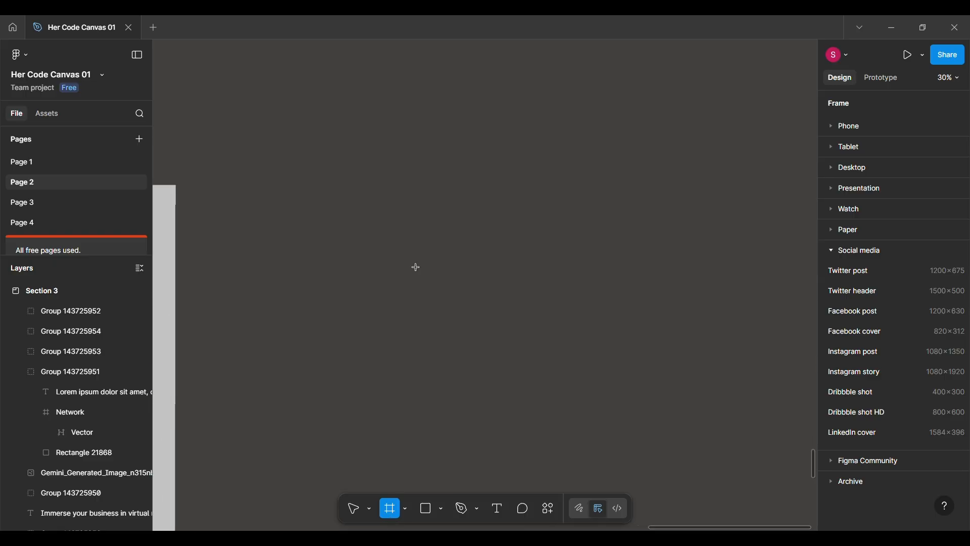
pyautogui.click(419, 210)
pyautogui.scroll(-5, 421, 211)
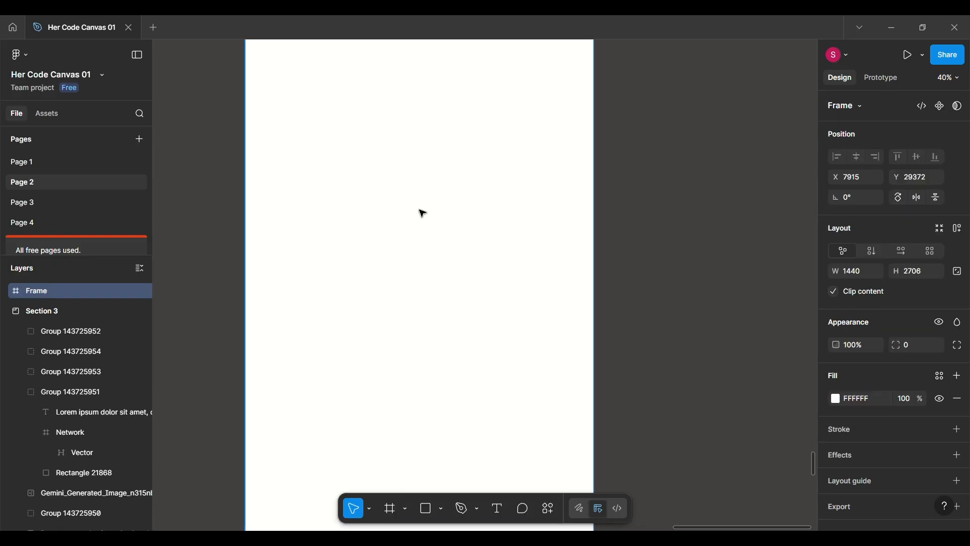
pyautogui.scroll(3, 422, 255)
pyautogui.scroll(-2, 382, 369)
pyautogui.moveTo(388, 445); pyautogui.dragTo(409, 217)
pyautogui.moveTo(410, 147); pyautogui.dragTo(428, 284)
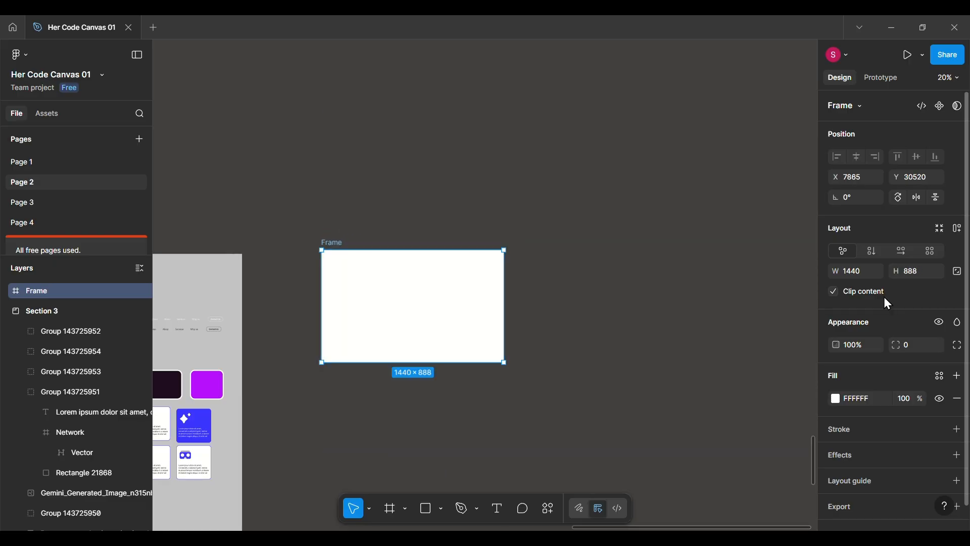
# Set the new frame's height to 800 and rename it "hero".
pyautogui.click(924, 275)
pyautogui.write('800')
pyautogui.press('Return')
pyautogui.scroll(5, 362, 318)
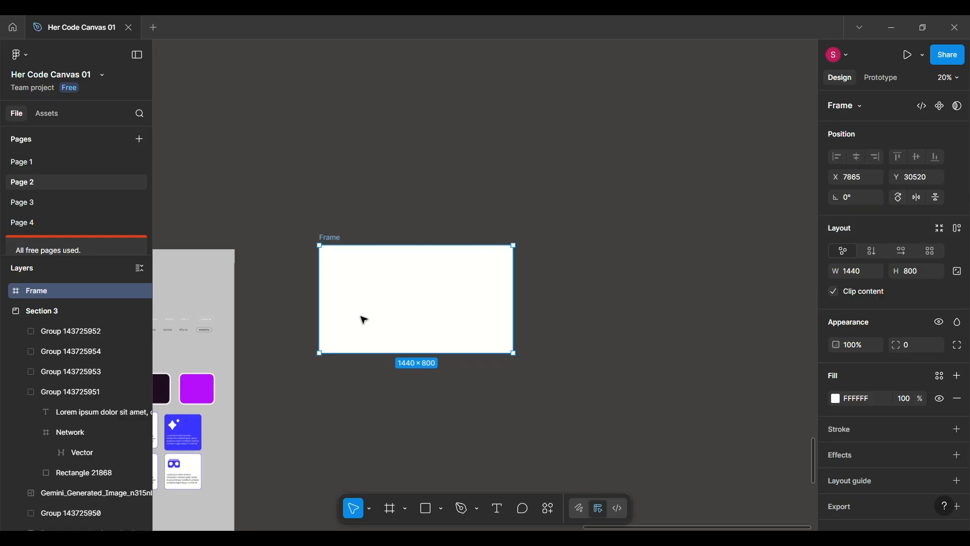
pyautogui.write('hero')
pyautogui.press('Return')
pyautogui.scroll(-3, 462, 261)
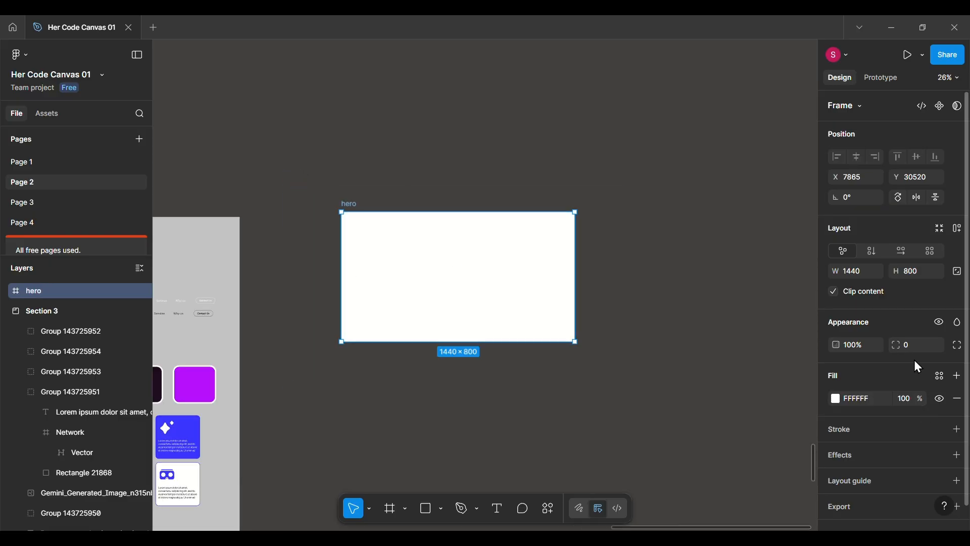
# Set the hero frame's corner radius to 25.
pyautogui.write('20')
pyautogui.press('Return')
pyautogui.click(918, 342)
pyautogui.write('25')
pyautogui.press('Return')
pyautogui.scroll(3, 489, 284)
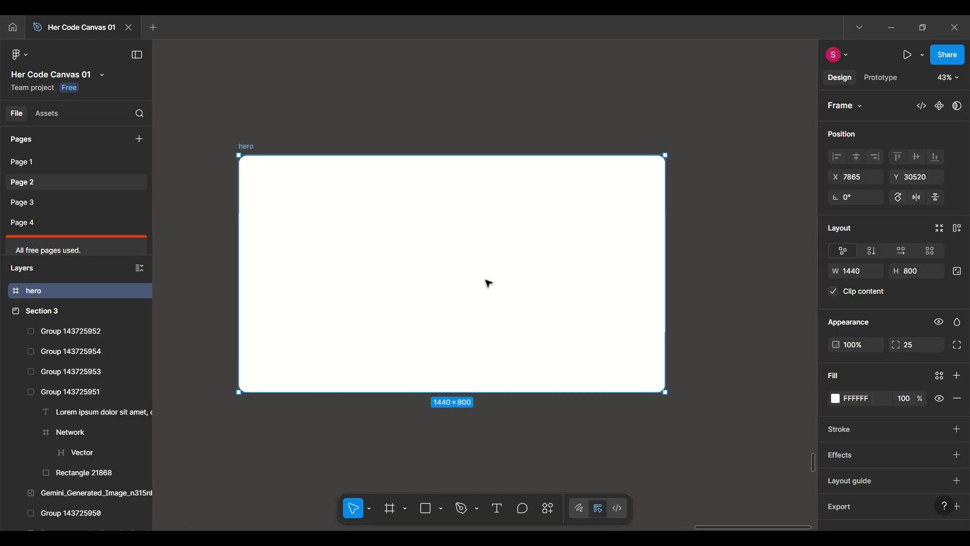
# Change the hero frame's solid fill to a radial gradient.
pyautogui.scroll(2, 495, 281)
pyautogui.hscroll(-1, 563, 257)
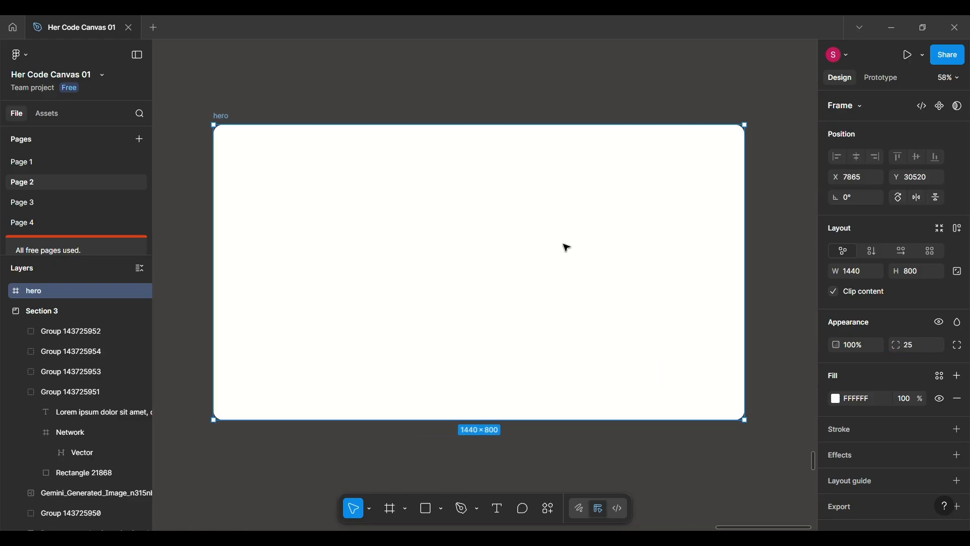
pyautogui.click(836, 399)
pyautogui.click(697, 220)
pyautogui.click(707, 255)
pyautogui.click(705, 263)
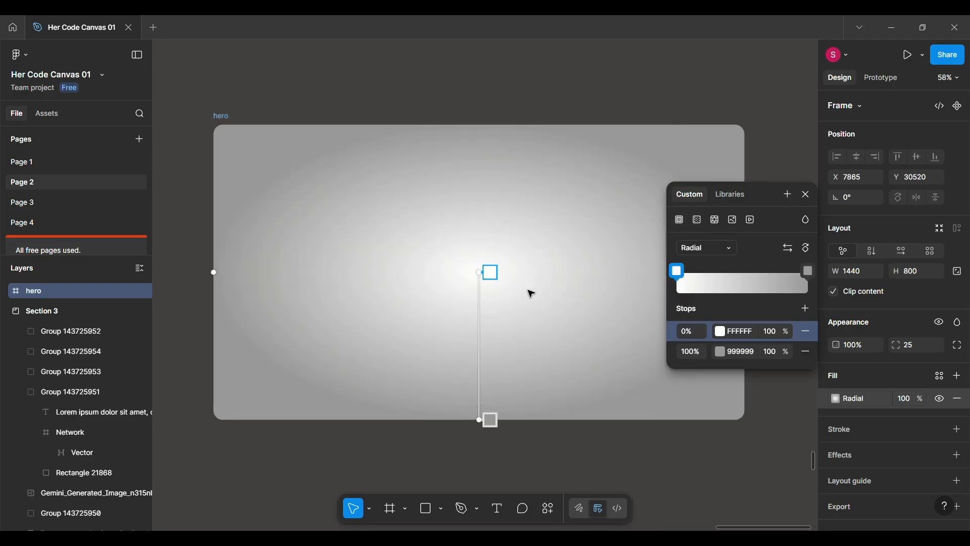
# Set the gradient's 0% stop to the purple 57269A from the colors used on this page.
pyautogui.click(722, 332)
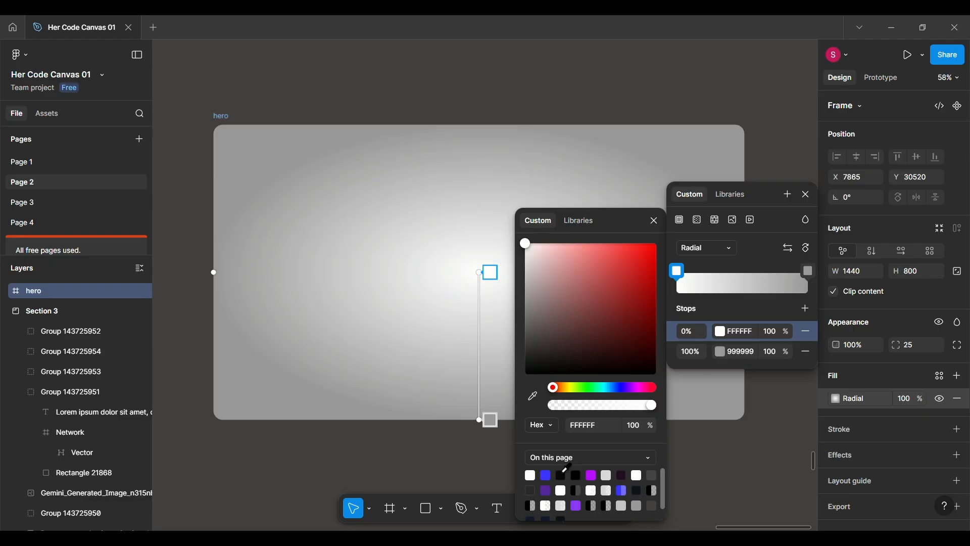
pyautogui.click(530, 400)
pyautogui.hscroll(-11, 354, 364)
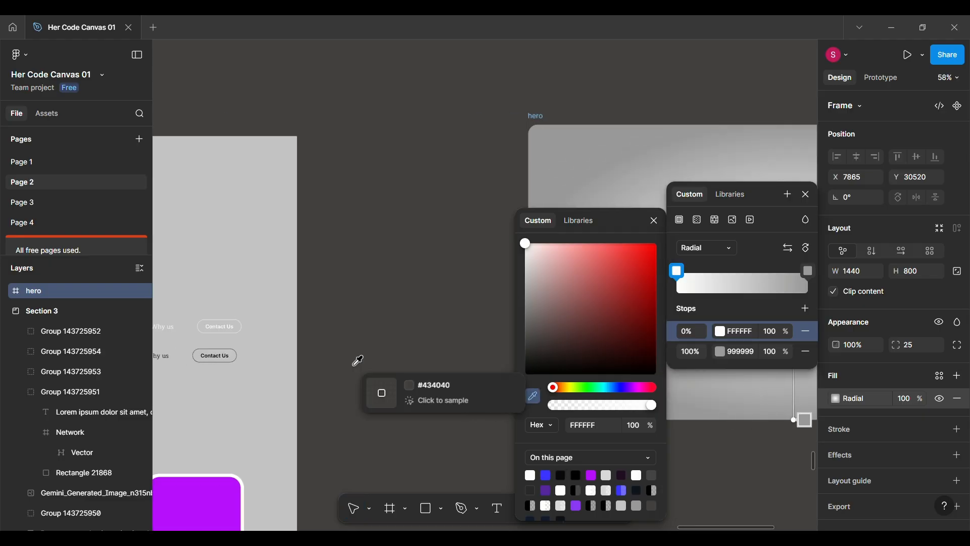
pyautogui.scroll(-5, 354, 365)
pyautogui.hscroll(-1, 354, 364)
pyautogui.hscroll(2, 358, 245)
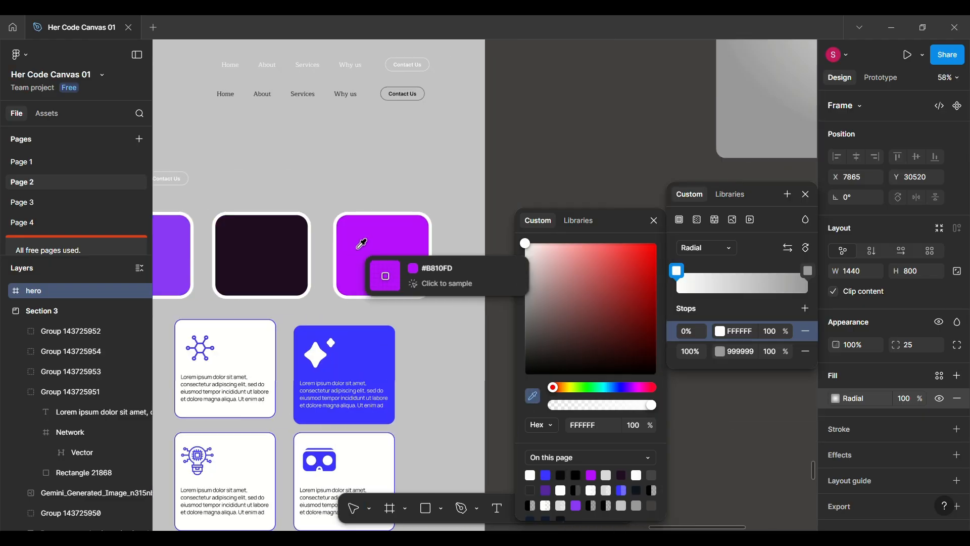
pyautogui.click(545, 490)
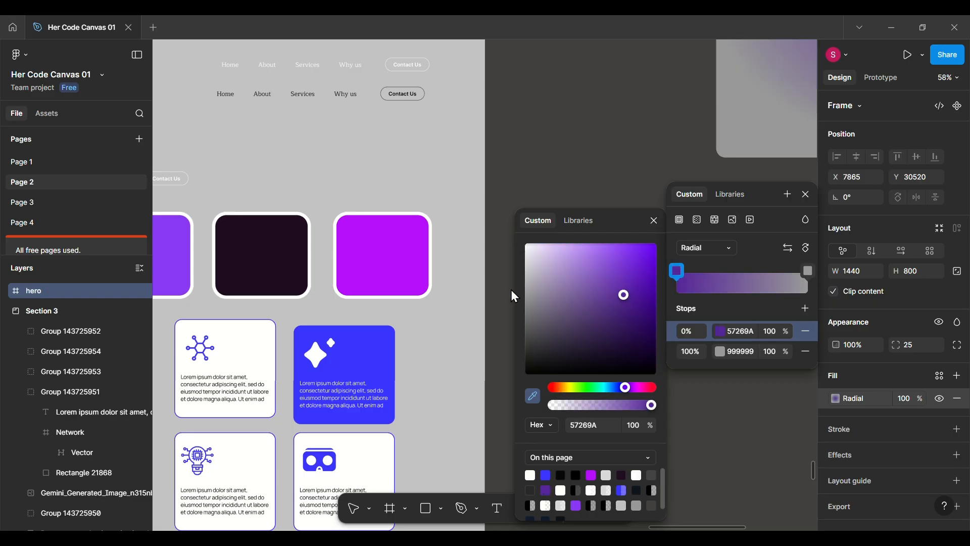
pyautogui.hscroll(10, 792, 370)
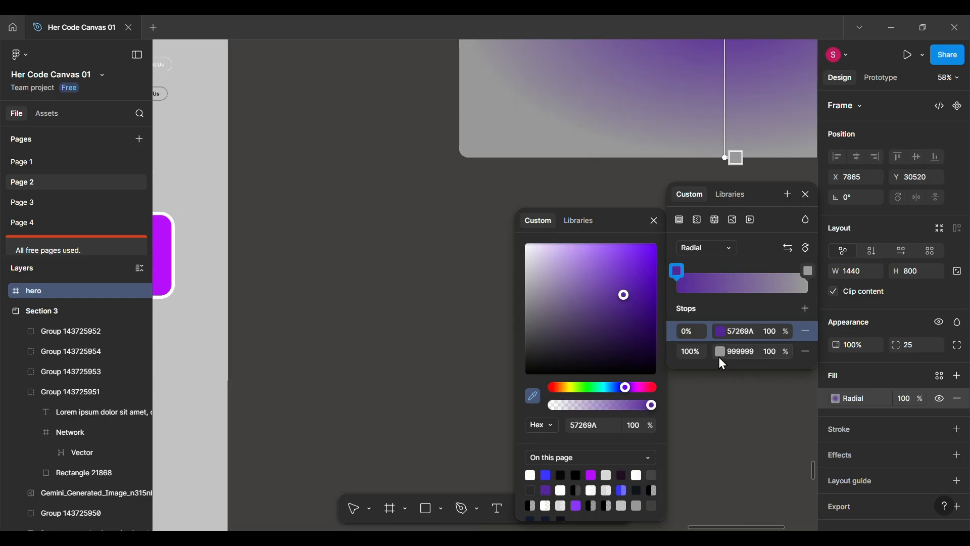
pyautogui.click(723, 362)
pyautogui.click(534, 397)
pyautogui.hscroll(-5, 353, 333)
pyautogui.press('Escape')
# Set the gradient's 100% stop to 1F0D21, sampled from the dark swatch in Section 3.
pyautogui.click(836, 399)
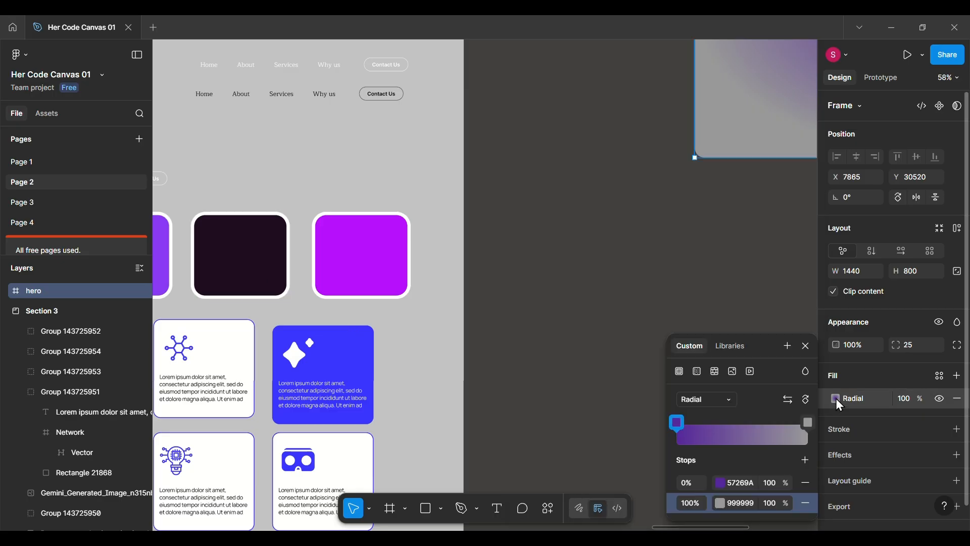
pyautogui.click(720, 504)
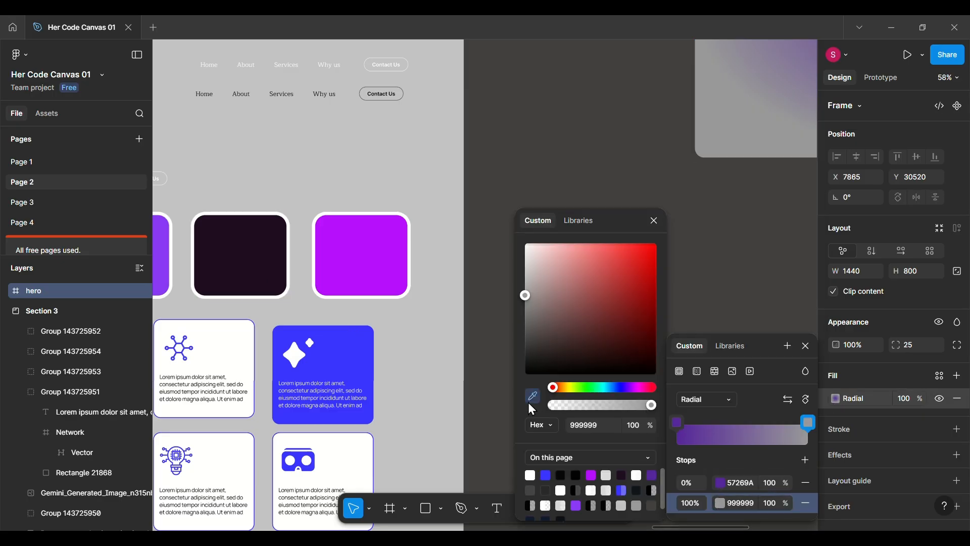
pyautogui.click(242, 277)
pyautogui.click(654, 221)
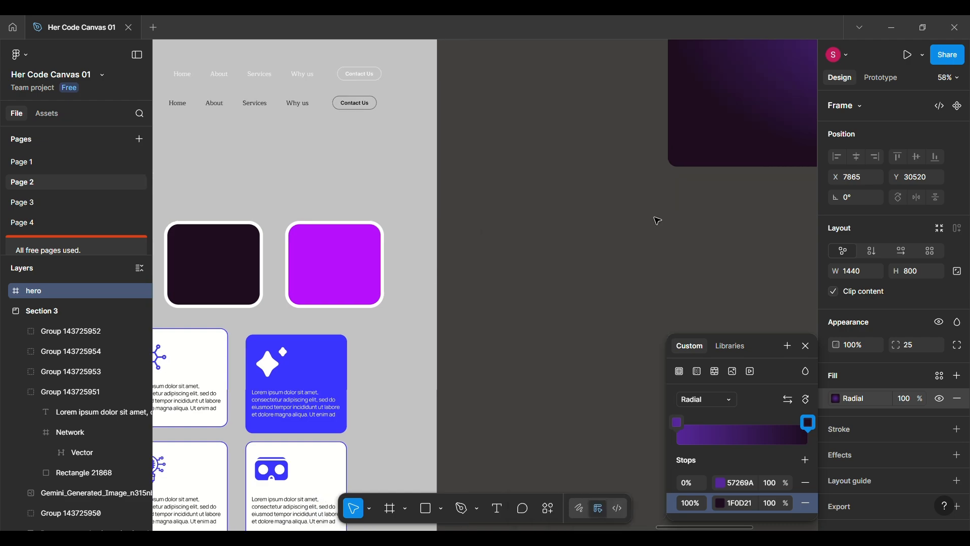
# Shift the radial gradient's center to the upper left of the hero frame's middle and narrow its spread.
pyautogui.moveTo(564, 208); pyautogui.dragTo(535, 134)
pyautogui.moveTo(558, 356); pyautogui.dragTo(538, 283)
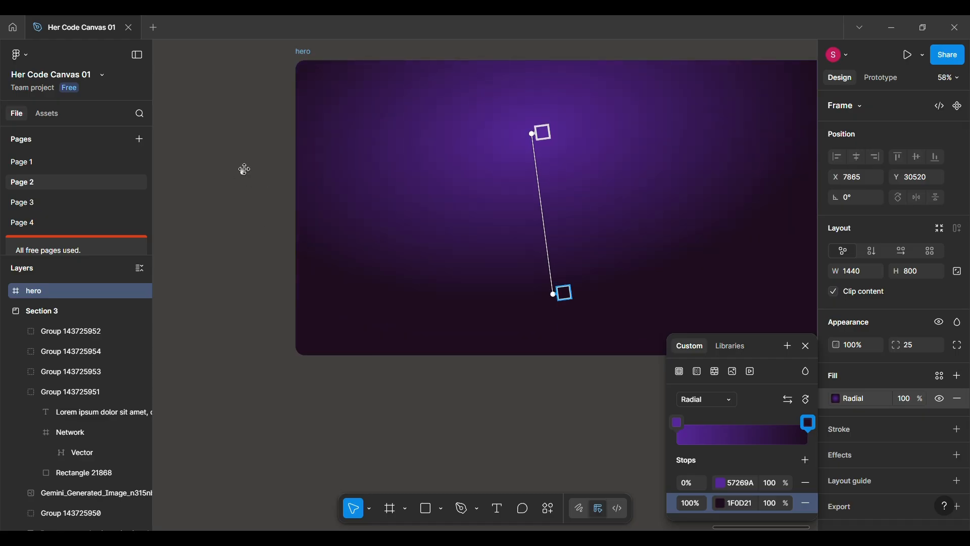
pyautogui.moveTo(247, 170); pyautogui.dragTo(319, 158)
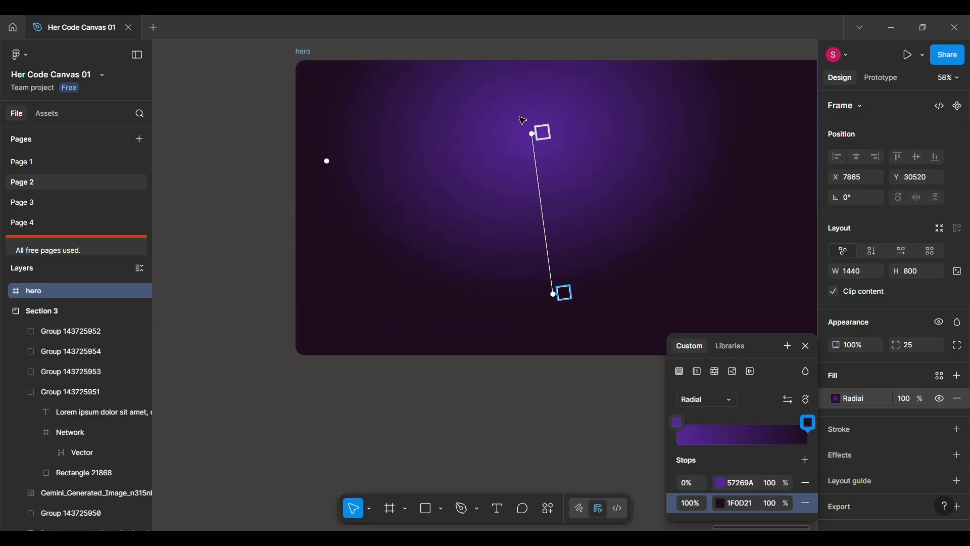
pyautogui.moveTo(530, 133); pyautogui.dragTo(501, 128)
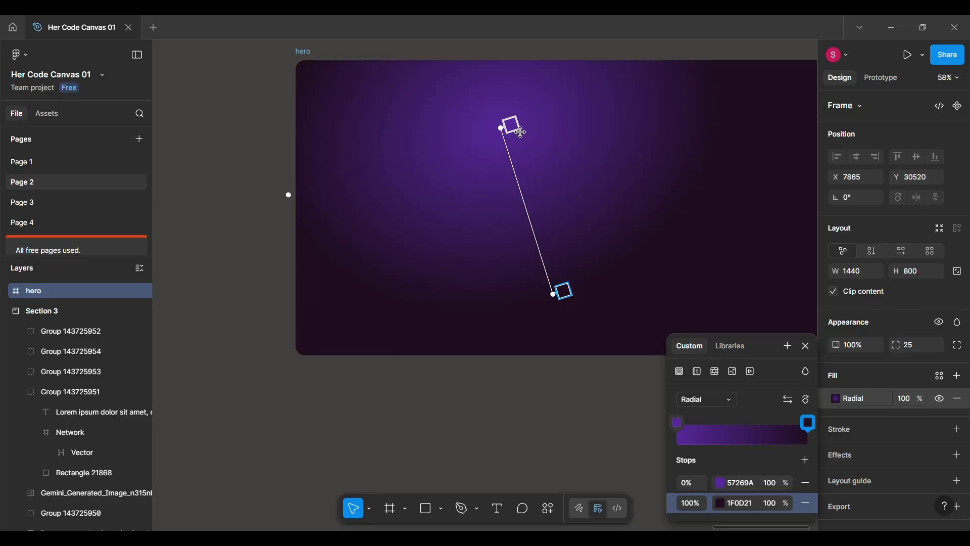
pyautogui.click(561, 382)
# Move the robotic hand and brain image onto the hero frame's right side, rotated about 6.87°, at about X 644, Y 23.
pyautogui.hscroll(1, 561, 382)
pyautogui.scroll(-5, 560, 382)
pyautogui.hscroll(-1, 560, 382)
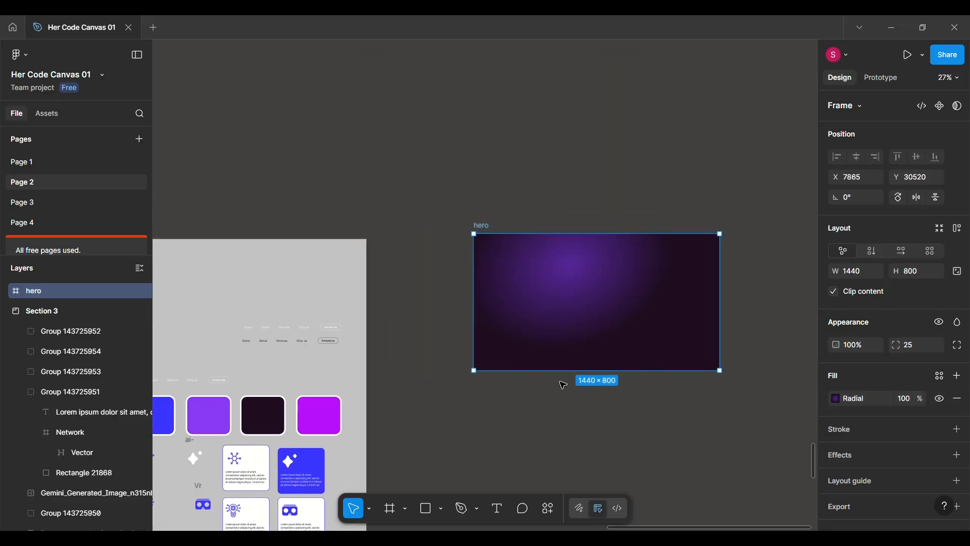
pyautogui.hscroll(-4, 563, 385)
pyautogui.click(260, 332)
pyautogui.moveTo(260, 332); pyautogui.dragTo(706, 333)
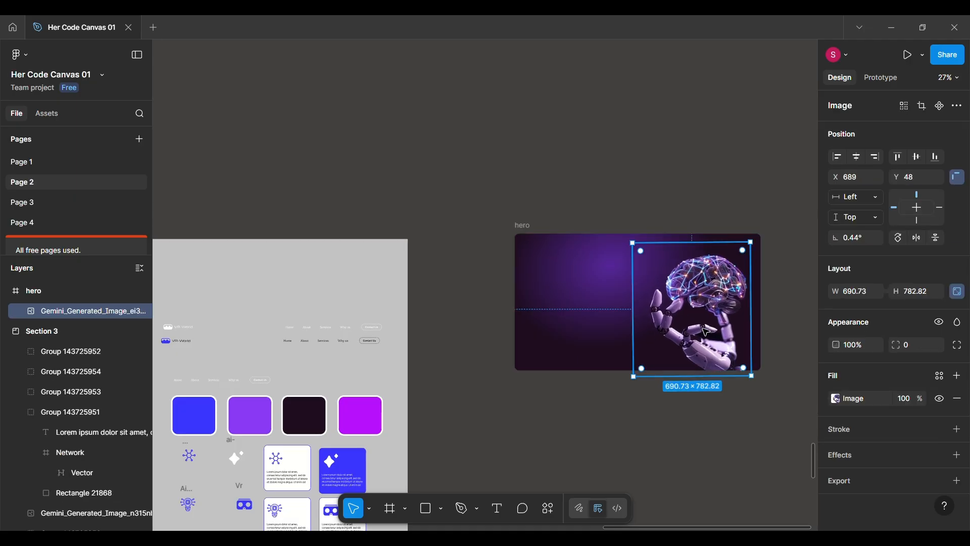
pyautogui.scroll(4, 771, 331)
pyautogui.moveTo(740, 421); pyautogui.dragTo(746, 396)
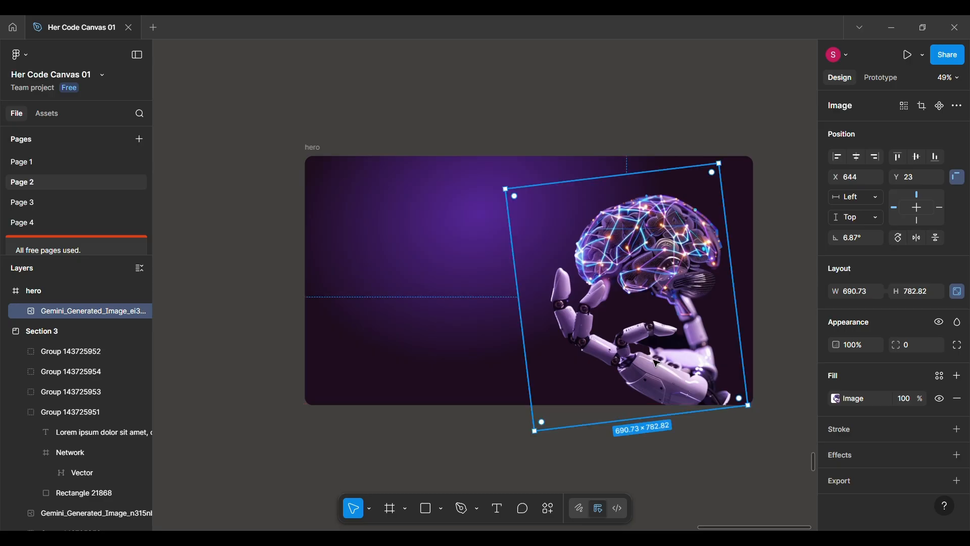
# Move the white VR-World navigation bar from Section 3 into the hero frame and center it along the frame's upper edge.
pyautogui.scroll(-4, 448, 340)
pyautogui.moveTo(308, 354); pyautogui.dragTo(579, 230)
pyautogui.moveTo(630, 284); pyautogui.dragTo(616, 269)
pyautogui.scroll(5, 637, 278)
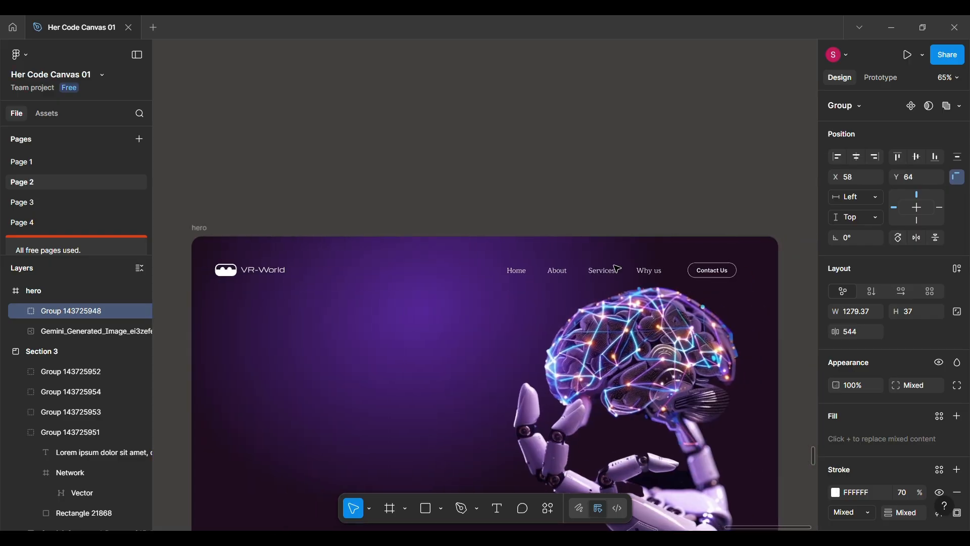
pyautogui.scroll(2, 601, 243)
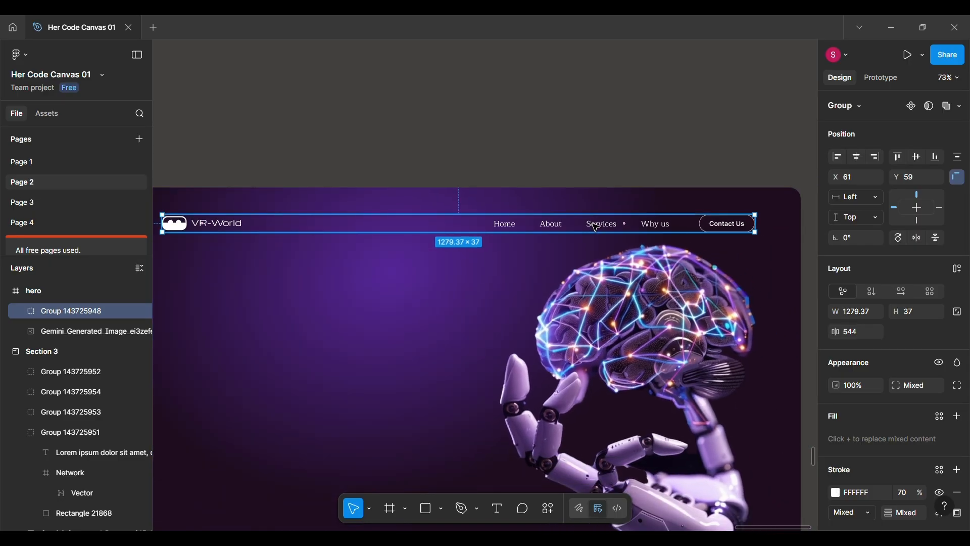
pyautogui.scroll(-2, 597, 227)
pyautogui.moveTo(596, 227); pyautogui.dragTo(602, 223)
# Add a column layout guide to the hero frame with a count of 12 and a margin of 80.
pyautogui.click(212, 184)
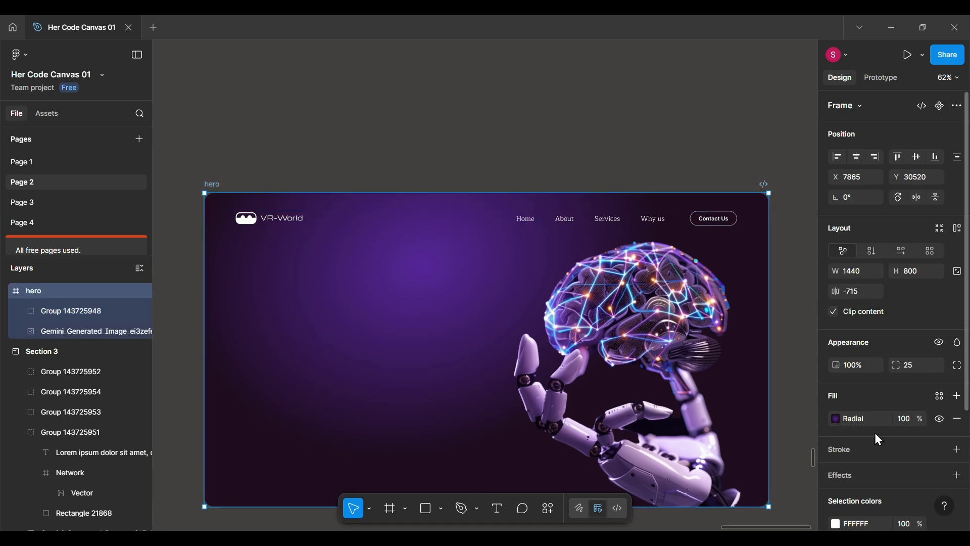
pyautogui.scroll(-3, 875, 433)
pyautogui.click(871, 465)
pyautogui.click(703, 459)
pyautogui.click(703, 490)
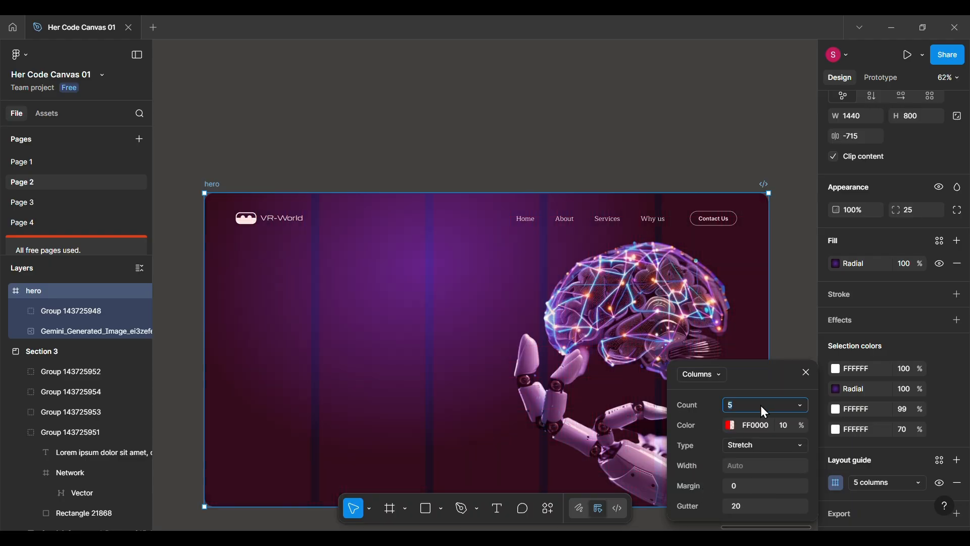
pyautogui.write('12')
pyautogui.press('Return')
pyautogui.click(745, 495)
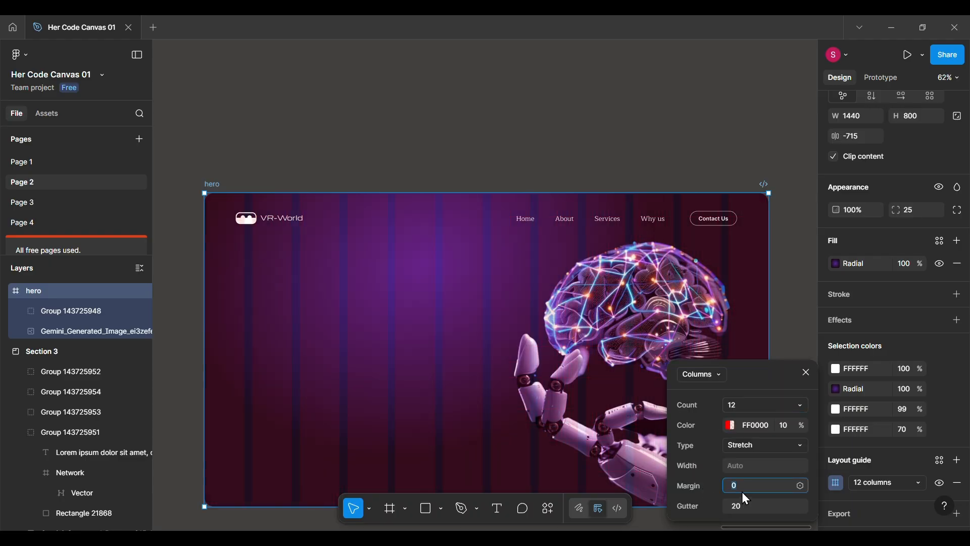
pyautogui.write('80')
pyautogui.press('Return')
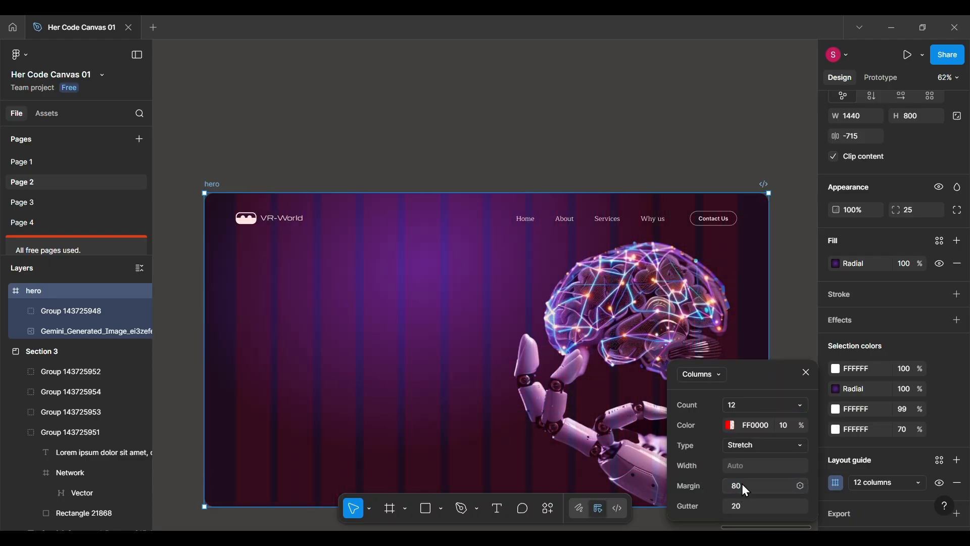
pyautogui.click(807, 374)
# Check the white navigation bar's alignment against the hero frame's column guide.
pyautogui.click(667, 215)
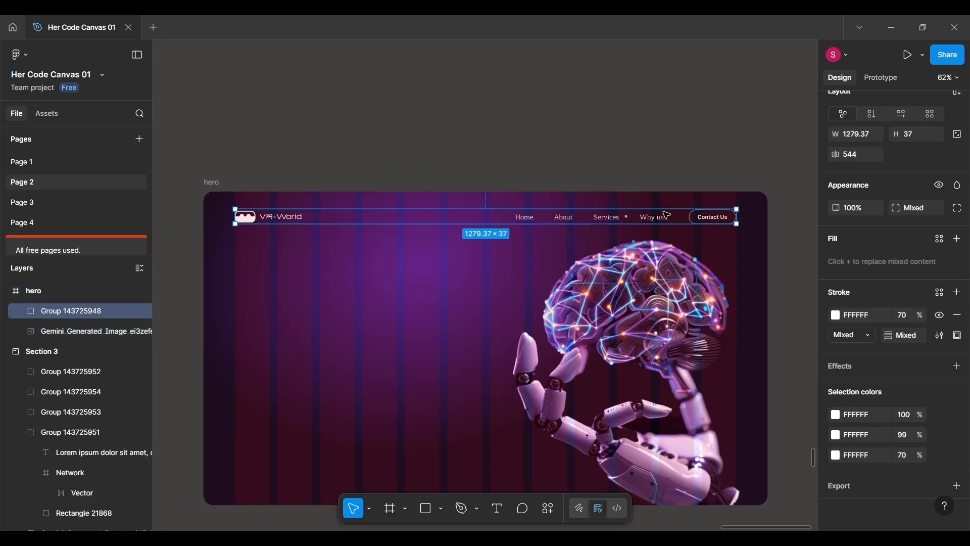
pyautogui.scroll(5, 667, 214)
pyautogui.scroll(-2, 668, 215)
pyautogui.hscroll(2, 667, 215)
pyautogui.hscroll(-14, 667, 215)
pyautogui.hscroll(7, 667, 215)
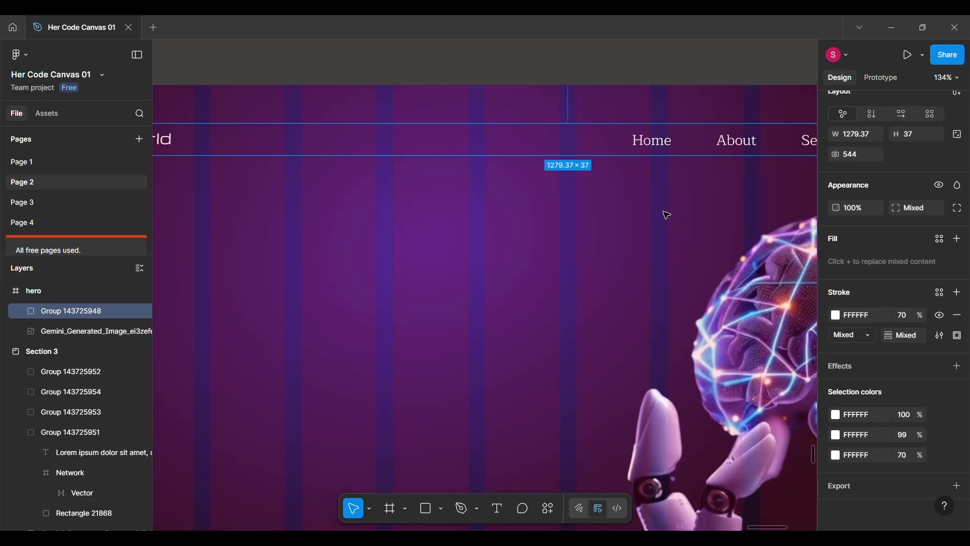
pyautogui.hscroll(5, 667, 215)
# Move the "Engineering Virtual Training Simulator" heading from Section 3 into the hero frame at X 80, Y 163.
pyautogui.scroll(-7, 668, 215)
pyautogui.hscroll(-9, 667, 215)
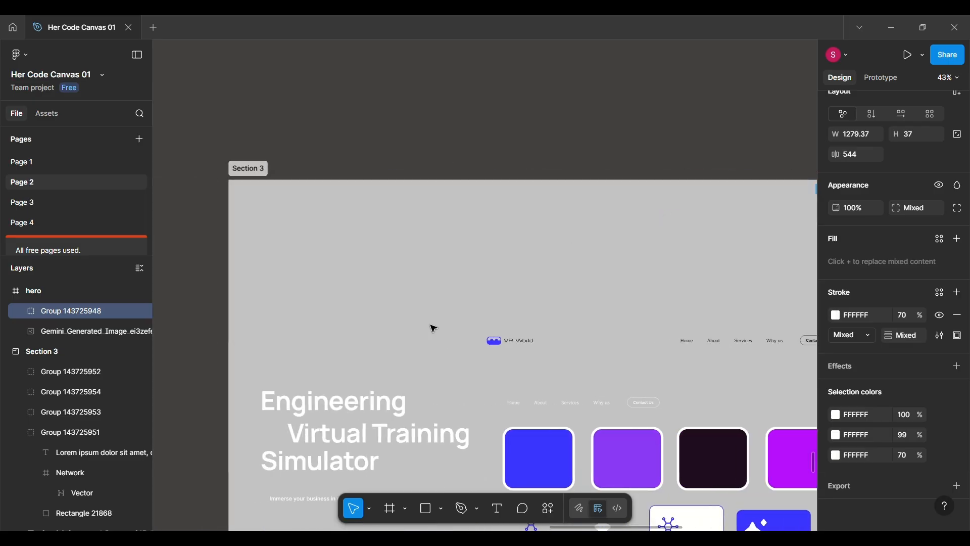
pyautogui.click(374, 430)
pyautogui.scroll(-4, 374, 429)
pyautogui.moveTo(374, 430); pyautogui.dragTo(733, 361)
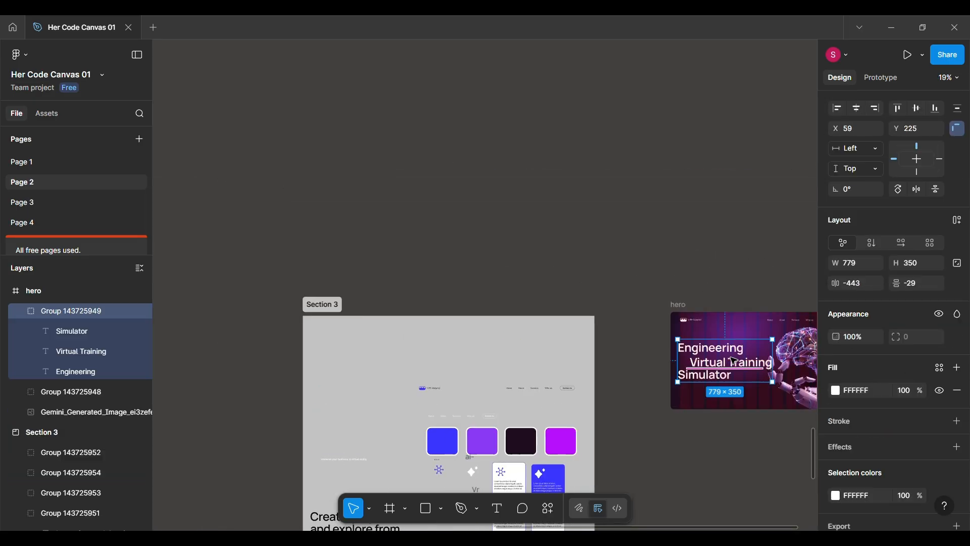
pyautogui.hscroll(8, 732, 362)
pyautogui.scroll(6, 732, 362)
pyautogui.moveTo(421, 385); pyautogui.dragTo(429, 362)
# Nudge the robotic hand and brain image away from the heading to X 661, Y 23.
pyautogui.scroll(-4, 430, 360)
pyautogui.scroll(-1, 430, 358)
pyautogui.hscroll(-1, 430, 358)
pyautogui.click(676, 359)
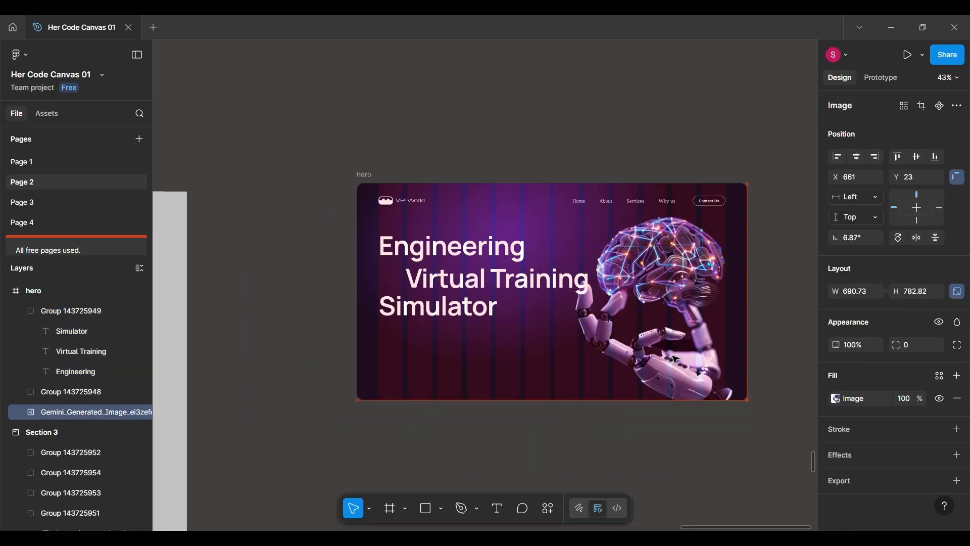
# Move the "Immerse your business in virtual reality" text from Section 3 beneath the hero heading, at X 80, Y 549.
pyautogui.hscroll(-10, 453, 370)
pyautogui.scroll(-1, 453, 371)
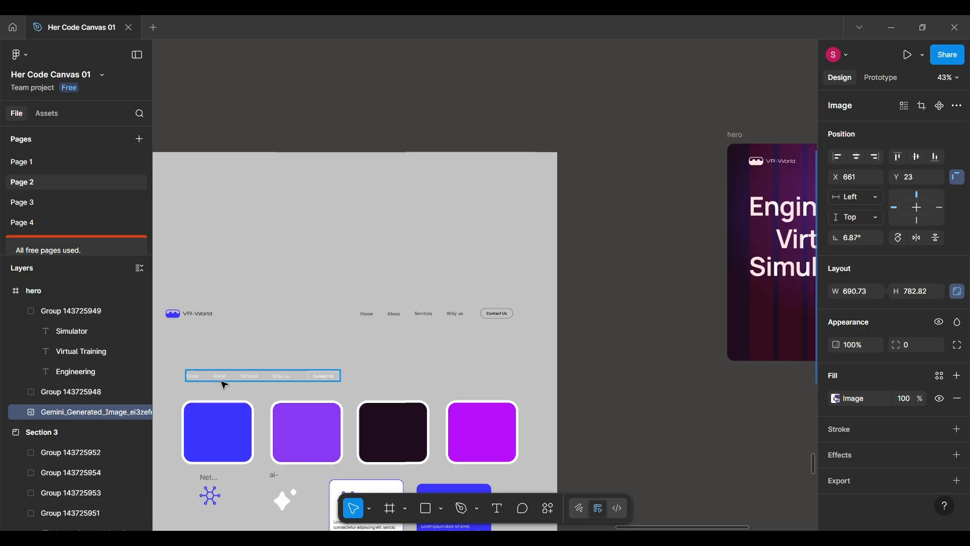
pyautogui.scroll(-3, 225, 385)
pyautogui.hscroll(-5, 225, 385)
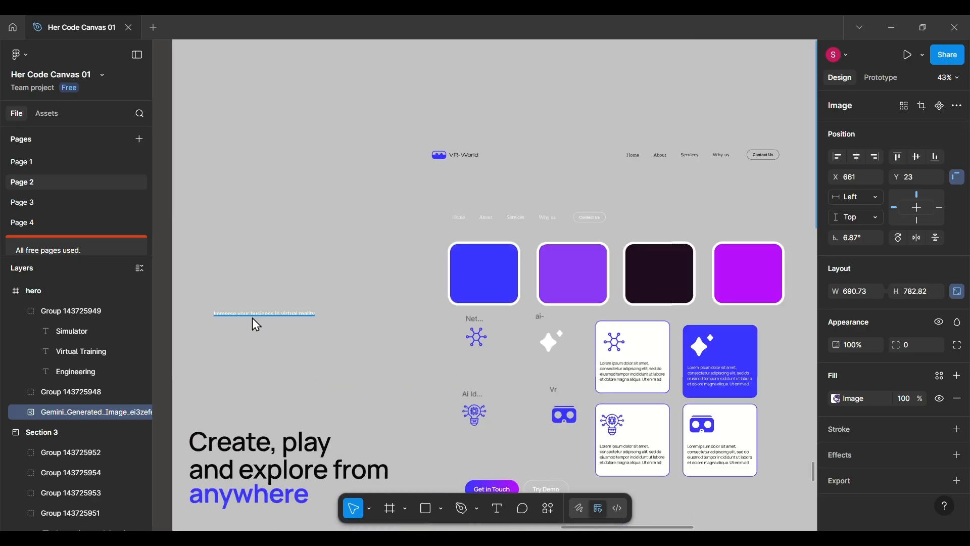
pyautogui.click(254, 317)
pyautogui.scroll(-5, 253, 317)
pyautogui.scroll(4, 253, 317)
pyautogui.moveTo(253, 317); pyautogui.dragTo(646, 175)
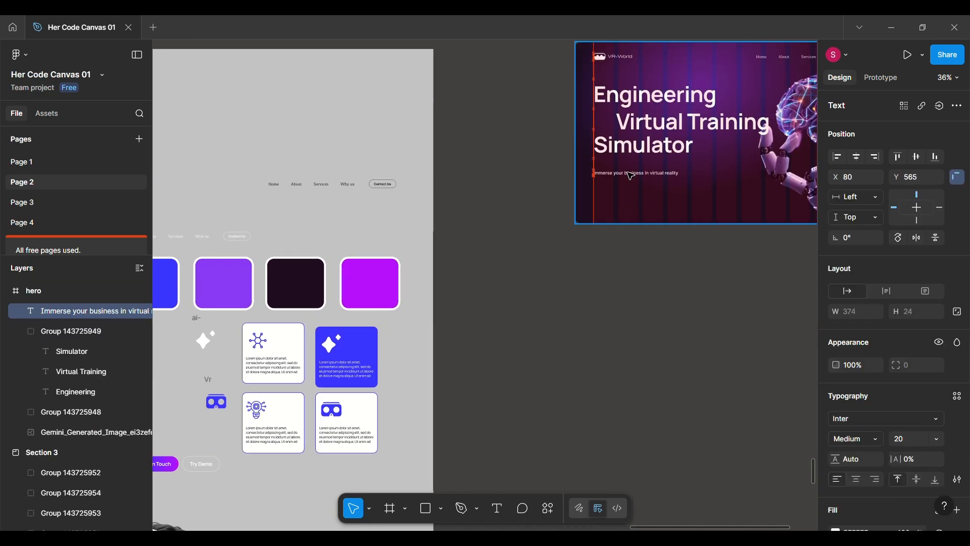
pyautogui.scroll(4, 645, 175)
pyautogui.moveTo(514, 171); pyautogui.dragTo(514, 164)
pyautogui.scroll(-4, 514, 164)
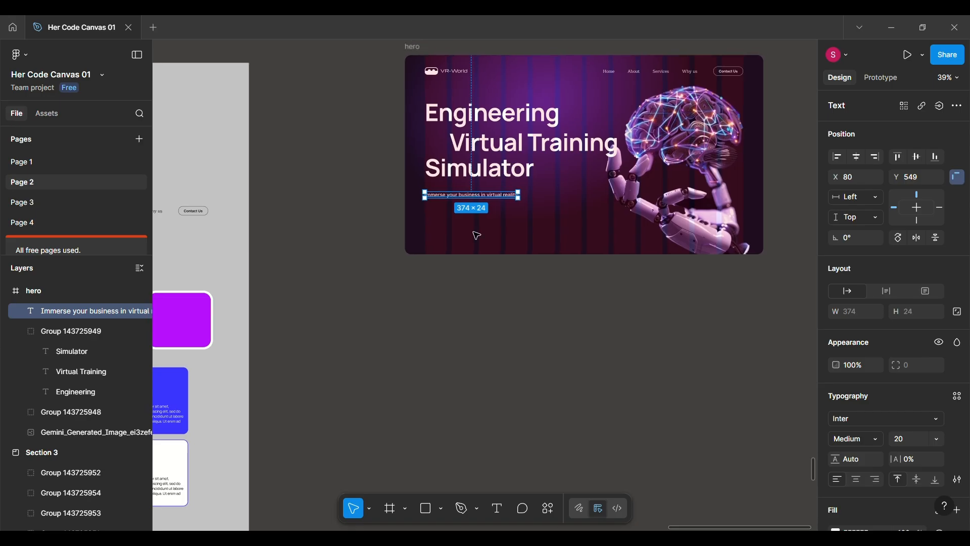
# Move the "Get in Touch" and "Try Demo" button group from Section 3 into the hero frame beneath the tagline, aligned at X 80.
pyautogui.click(477, 235)
pyautogui.scroll(-4, 477, 235)
pyautogui.hscroll(-1, 477, 235)
pyautogui.scroll(-1, 477, 236)
pyautogui.moveTo(276, 326); pyautogui.dragTo(496, 183)
pyautogui.scroll(8, 496, 192)
pyautogui.moveTo(451, 259); pyautogui.dragTo(464, 250)
pyautogui.scroll(-5, 464, 251)
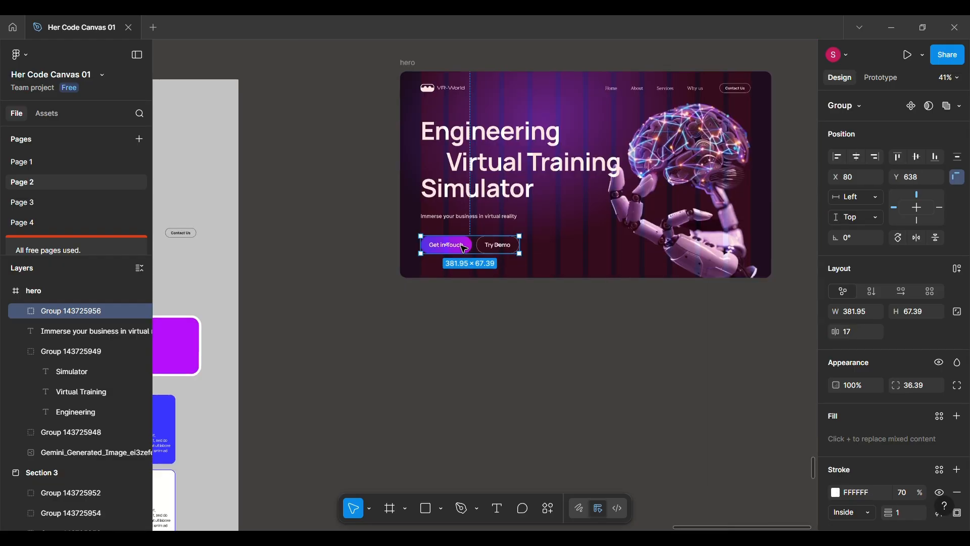
pyautogui.scroll(2, 464, 248)
pyautogui.hscroll(1, 430, 322)
pyautogui.moveTo(431, 304); pyautogui.dragTo(431, 302)
pyautogui.click(519, 341)
# Duplicate the complete hero frame directly below the original, at X 7865, Y 31395.
pyautogui.scroll(-3, 516, 347)
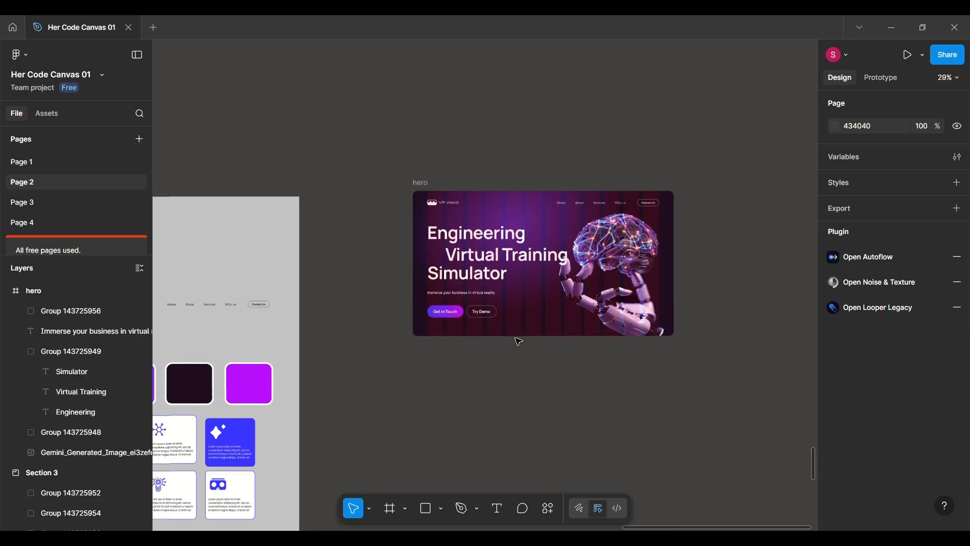
pyautogui.click(424, 182)
pyautogui.scroll(1, 587, 242)
pyautogui.scroll(5, 586, 243)
pyautogui.scroll(-6, 588, 241)
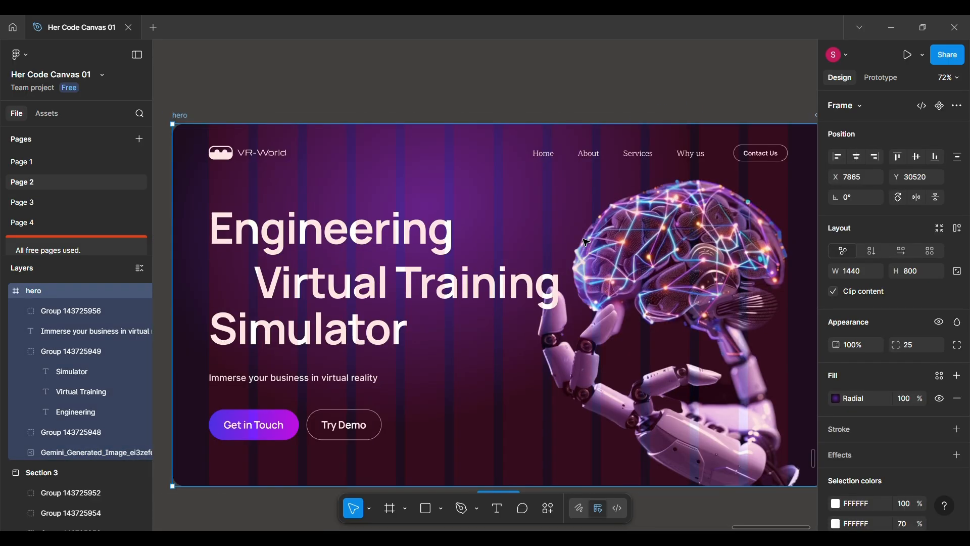
pyautogui.scroll(1, 596, 237)
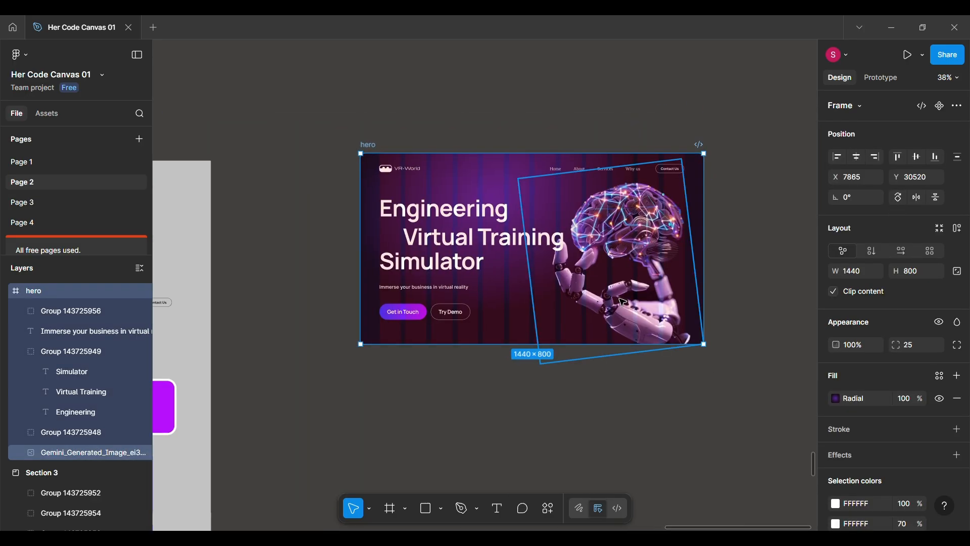
pyautogui.keyDown('alt'); pyautogui.moveTo(516, 283); pyautogui.dragTo(515, 490); pyautogui.keyUp('alt')
pyautogui.scroll(-3, 511, 445)
pyautogui.scroll(1, 510, 417)
pyautogui.click(435, 318)
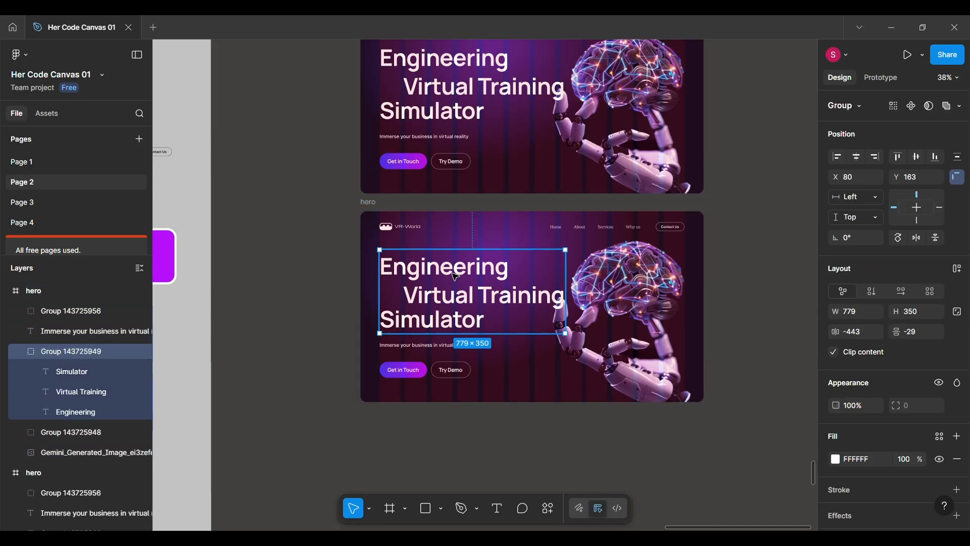
pyautogui.keyDown('shift'); pyautogui.click(415, 348); pyautogui.keyUp('shift')
pyautogui.keyDown('shift'); pyautogui.click(406, 372); pyautogui.keyUp('shift')
pyautogui.press('Return')
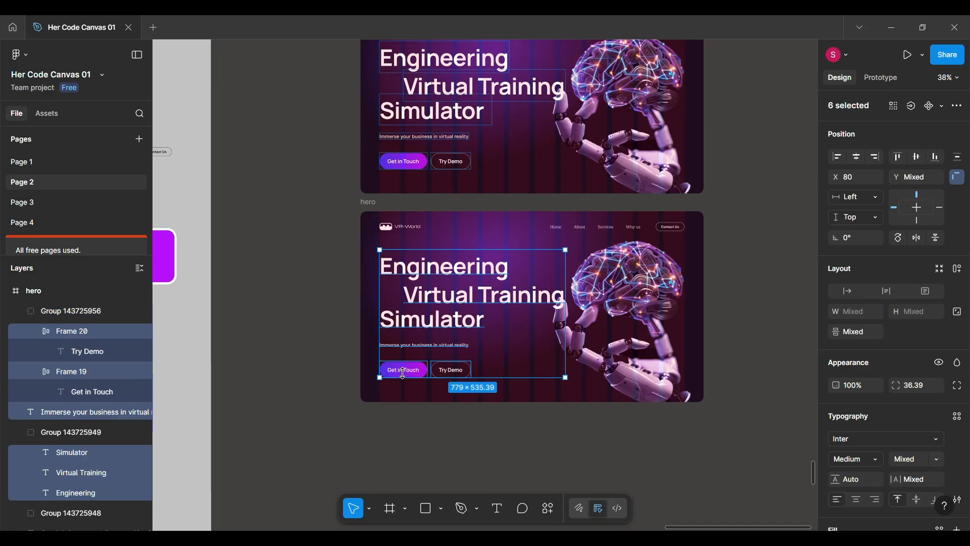
# Delete the image, heading, tagline, buttons and navigation bar from the duplicated hero frame, keeping only its background.
pyautogui.doubleClick(606, 307)
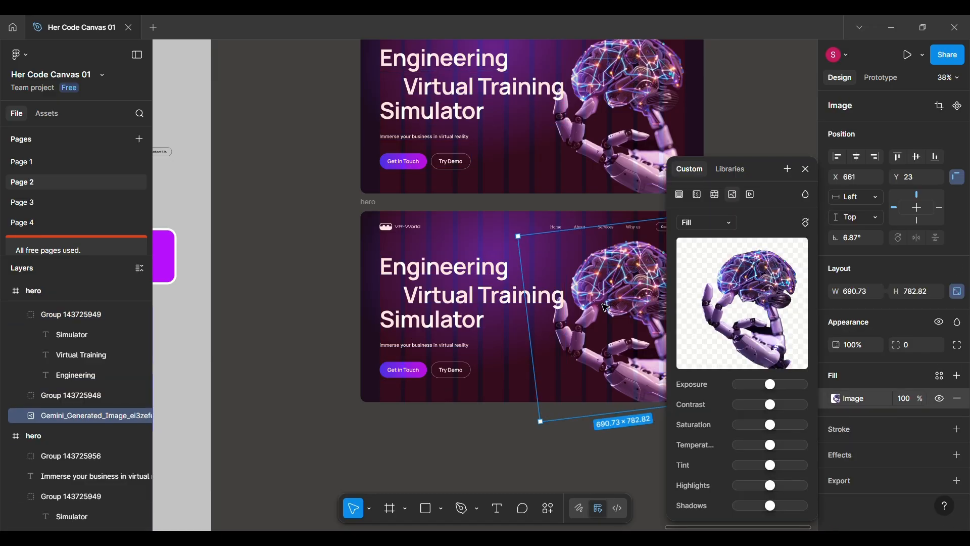
pyautogui.click(807, 169)
pyautogui.keyDown('shift'); pyautogui.click(485, 323); pyautogui.keyUp('shift')
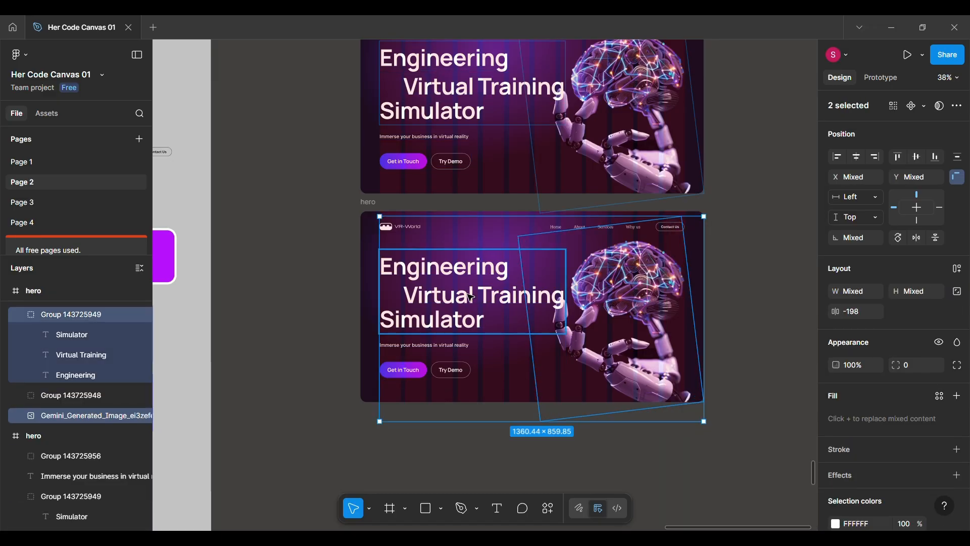
pyautogui.keyDown('shift'); pyautogui.click(405, 347); pyautogui.keyUp('shift')
pyautogui.keyDown('shift'); pyautogui.click(403, 374); pyautogui.keyUp('shift')
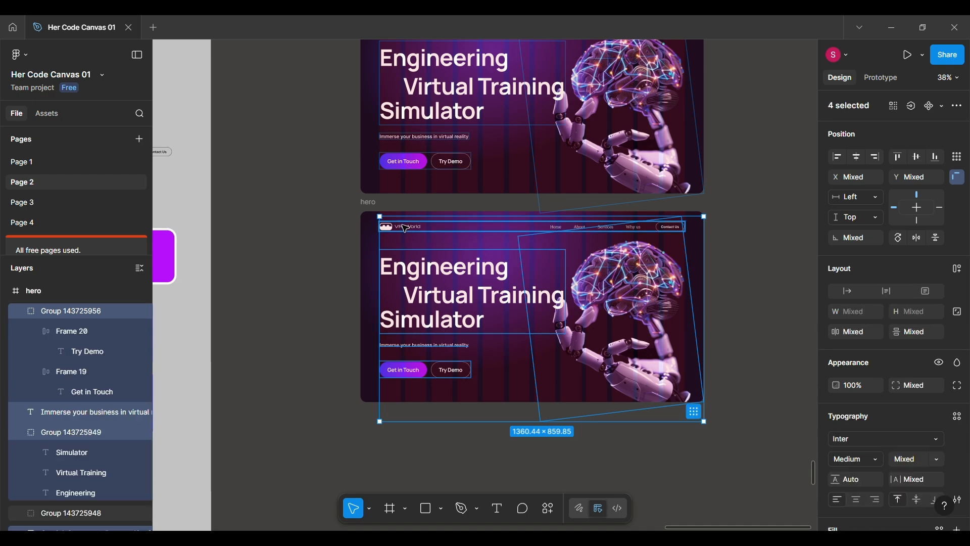
pyautogui.press('Delete')
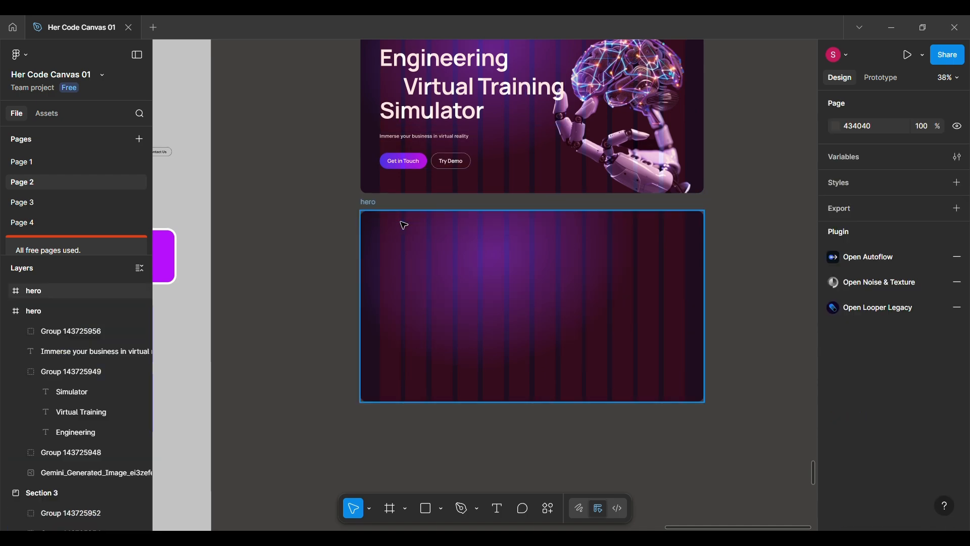
# Rename the emptied duplicate frame as sec 2.
pyautogui.click(373, 204)
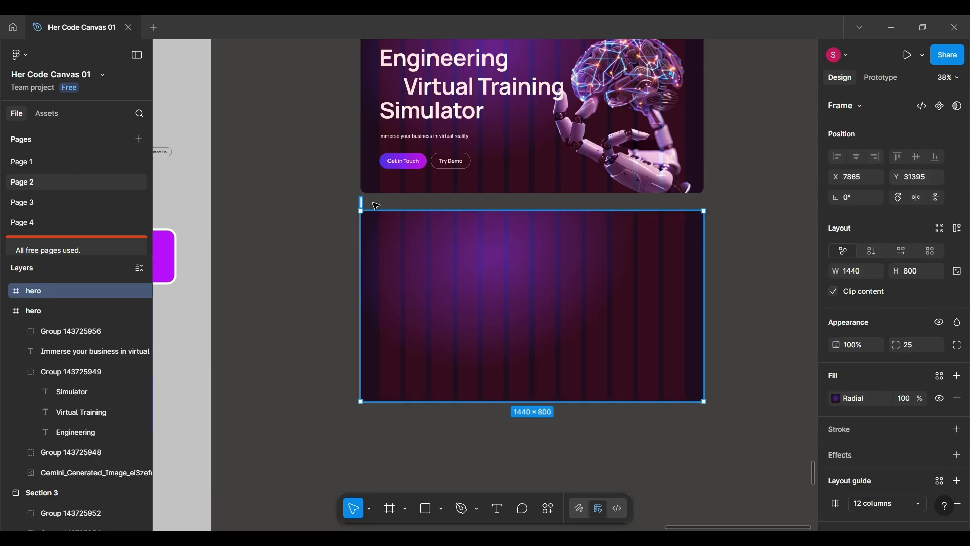
pyautogui.write('sec 2')
pyautogui.press('Return')
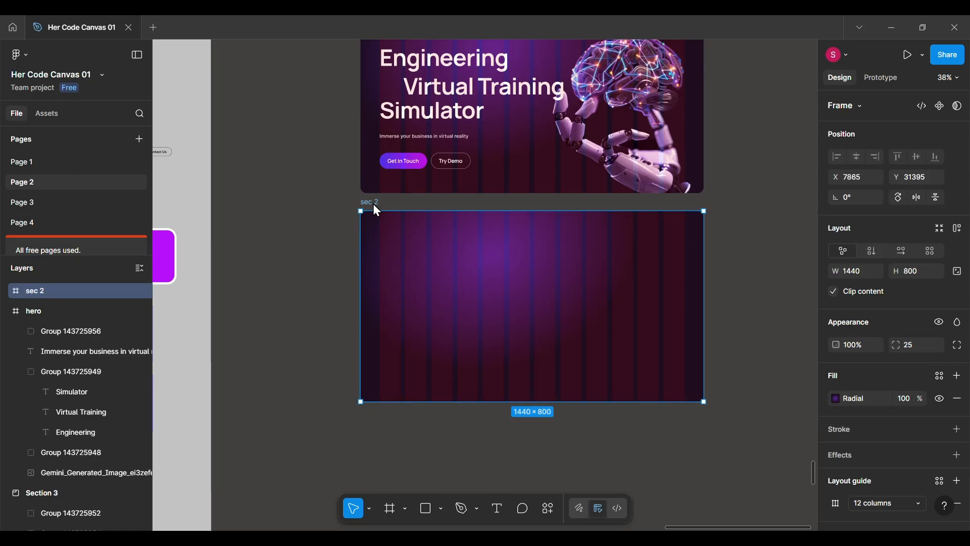
# Draw a rectangle inside the sec 2 frame and size it to about 1351 × 714 at X 44, Y 44.
pyautogui.click(426, 508)
pyautogui.moveTo(380, 226); pyautogui.dragTo(685, 383)
pyautogui.moveTo(379, 272); pyautogui.dragTo(374, 269)
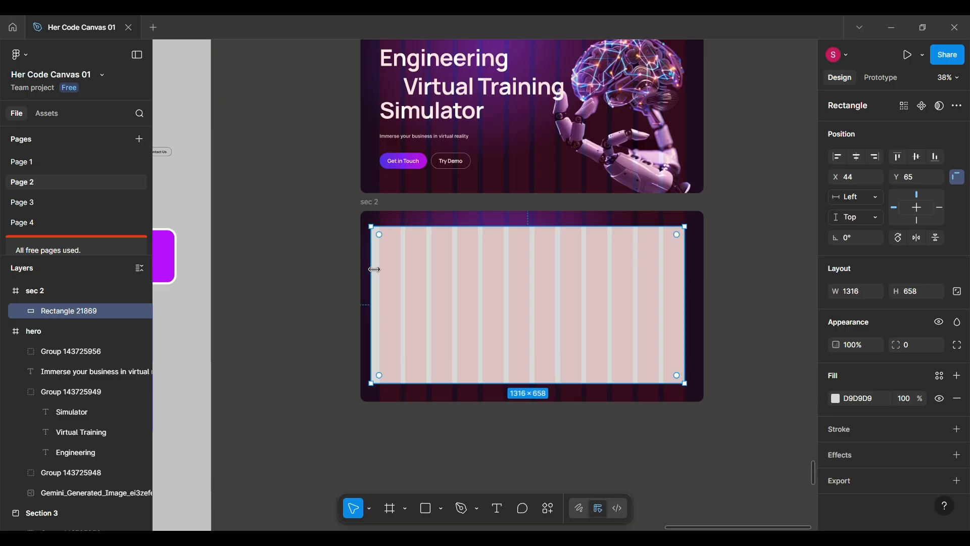
pyautogui.moveTo(507, 227); pyautogui.dragTo(507, 222)
pyautogui.scroll(5, 507, 221)
pyautogui.scroll(-2, 508, 222)
pyautogui.hscroll(3, 508, 223)
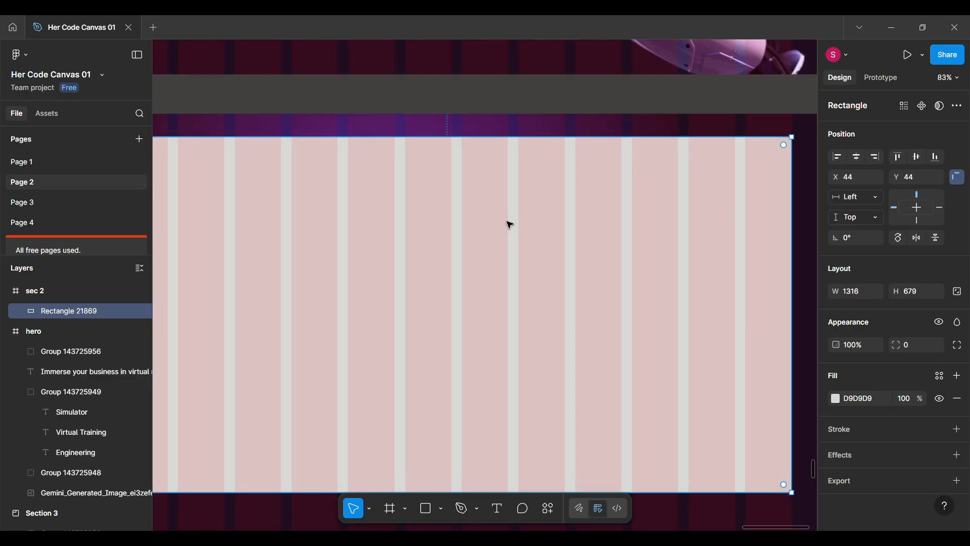
pyautogui.moveTo(731, 231); pyautogui.dragTo(755, 234)
pyautogui.scroll(-4, 477, 314)
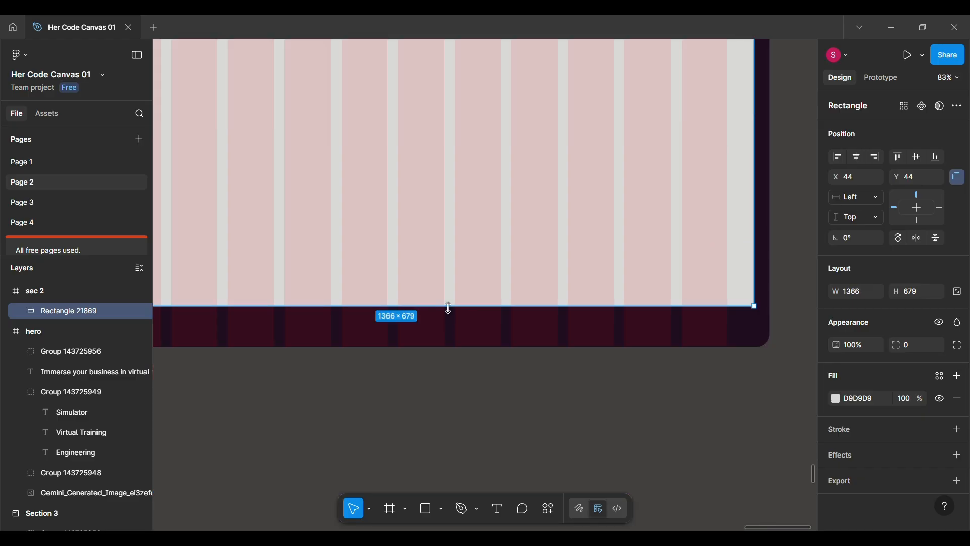
pyautogui.moveTo(449, 308); pyautogui.dragTo(448, 322)
pyautogui.scroll(-5, 447, 321)
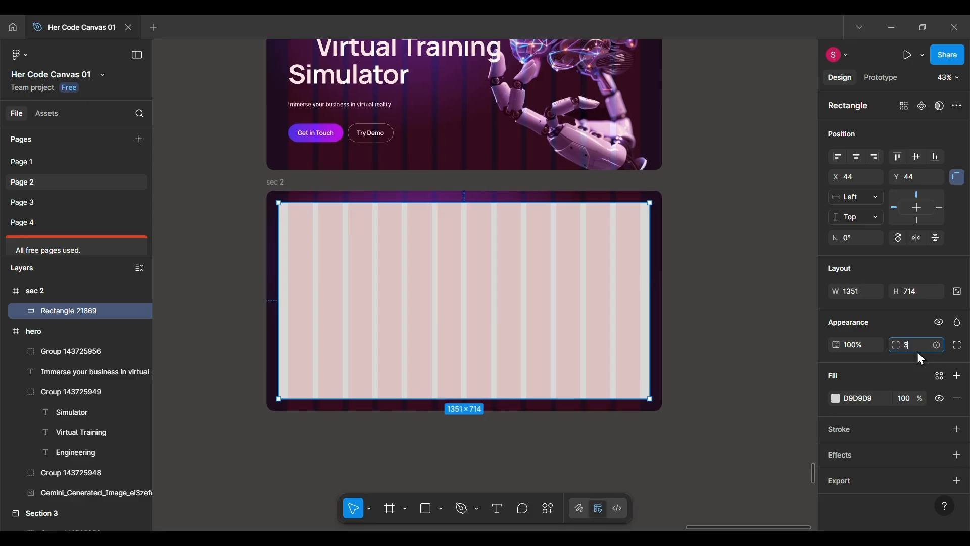
# Set the rectangle's corner radius to 35 and enlarge it to about 1369 × 742 at X 32, Y 31.
pyautogui.hscroll(-2, 401, 271)
pyautogui.scroll(3, 401, 271)
pyautogui.scroll(-4, 401, 270)
pyautogui.scroll(3, 403, 265)
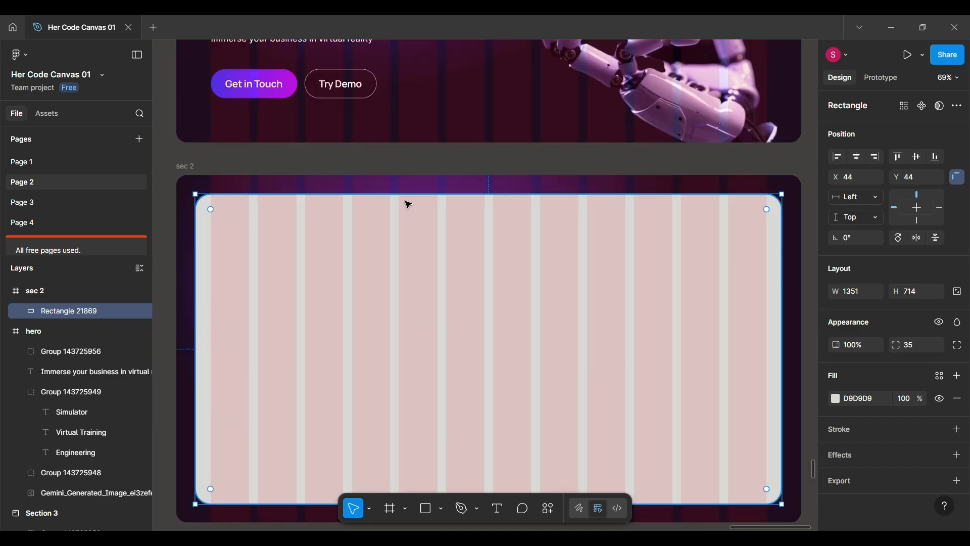
pyautogui.moveTo(403, 192); pyautogui.dragTo(403, 187)
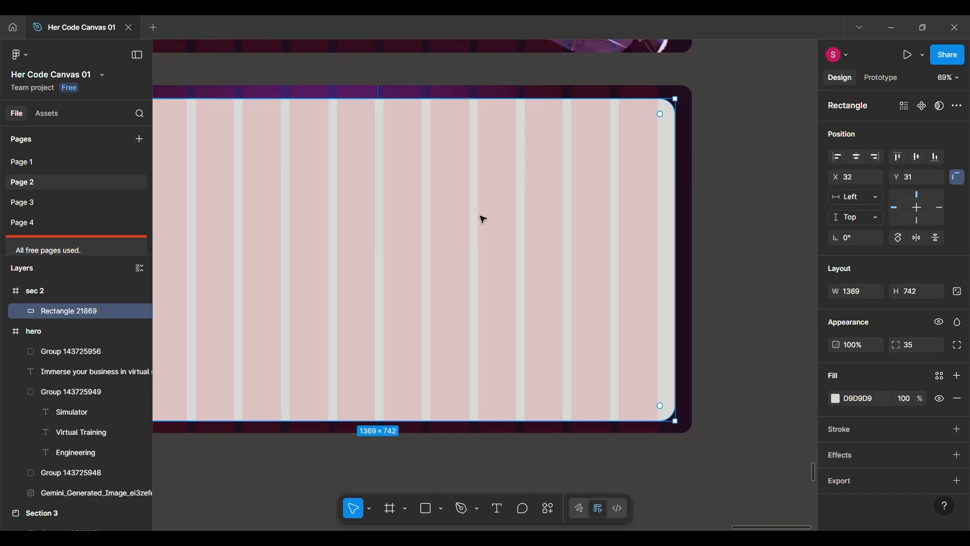
pyautogui.scroll(-5, 480, 219)
# Move the dark VR-World navigation bar from Section 3 into the sec 2 frame at X 80, Y 75.
pyautogui.hscroll(-4, 481, 218)
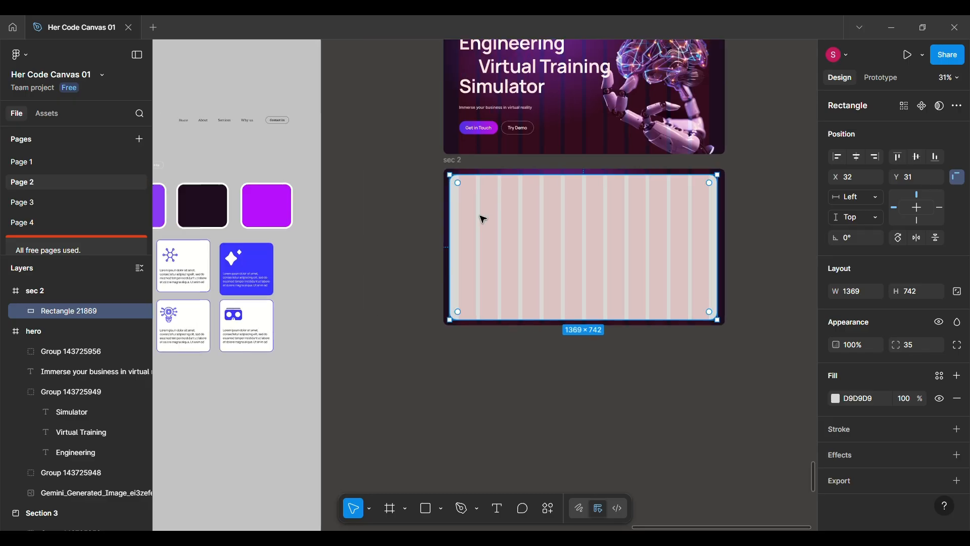
pyautogui.moveTo(348, 119); pyautogui.dragTo(742, 196)
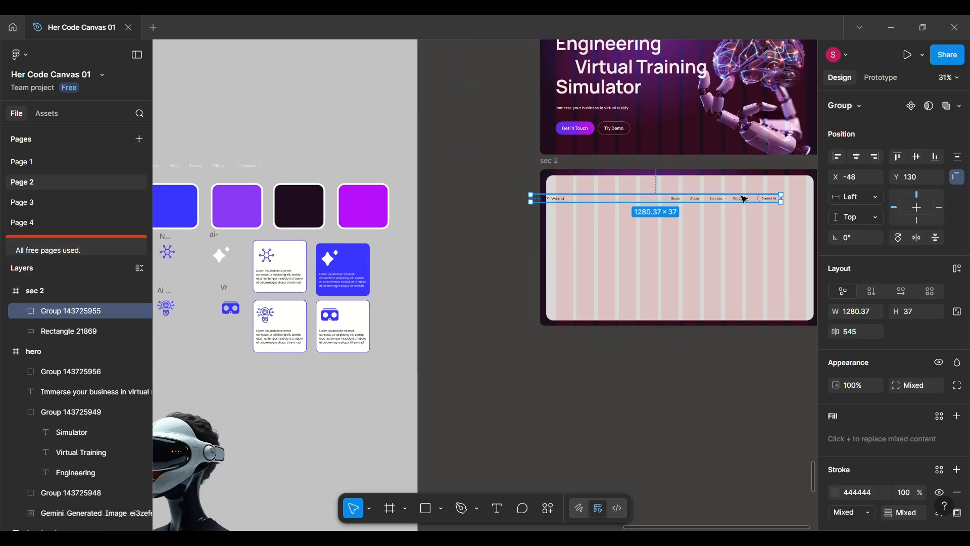
pyautogui.hscroll(3, 741, 196)
pyautogui.scroll(1, 742, 197)
pyautogui.scroll(2, 745, 200)
pyautogui.moveTo(494, 206); pyautogui.dragTo(515, 203)
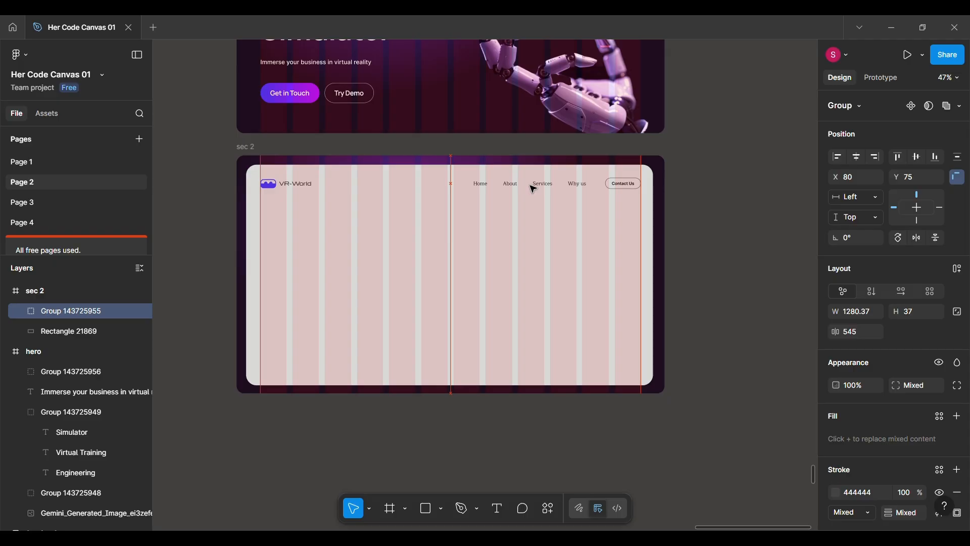
# Move the VR headset image from Section 3 onto the right side of the sec 2 frame, at X 733, Y 110.
pyautogui.scroll(-3, 403, 264)
pyautogui.hscroll(-5, 402, 264)
pyautogui.click(290, 454)
pyautogui.moveTo(290, 455); pyautogui.dragTo(739, 284)
pyautogui.hscroll(3, 719, 281)
pyautogui.scroll(3, 534, 263)
pyautogui.moveTo(535, 263); pyautogui.dragTo(534, 261)
# Move the "Create, play and explore from anywhere" heading from Section 3 into the sec 2 frame at X 80, Y 178.
pyautogui.hscroll(-15, 323, 333)
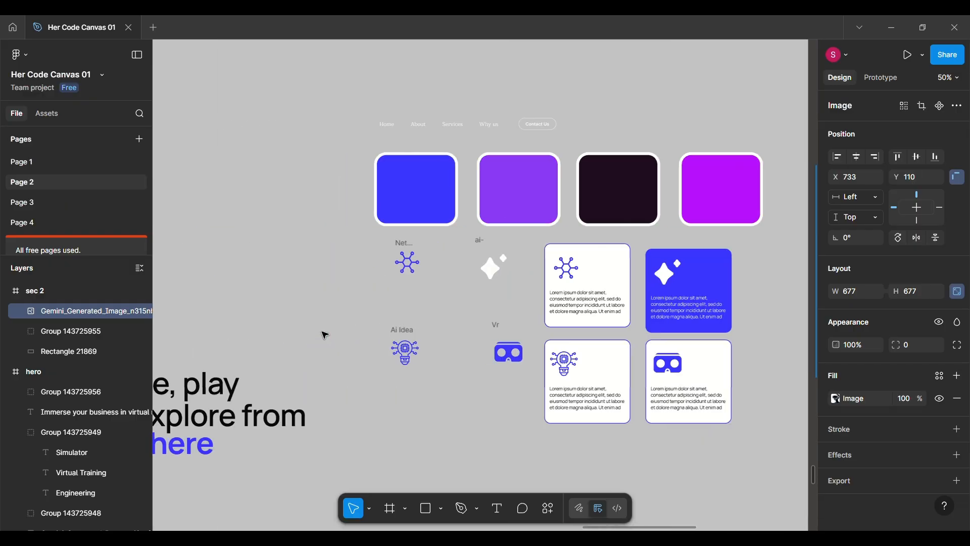
pyautogui.click(372, 412)
pyautogui.scroll(-3, 372, 414)
pyautogui.moveTo(372, 418); pyautogui.dragTo(689, 301)
pyautogui.scroll(5, 688, 301)
pyautogui.moveTo(575, 309); pyautogui.dragTo(539, 305)
pyautogui.scroll(-5, 531, 305)
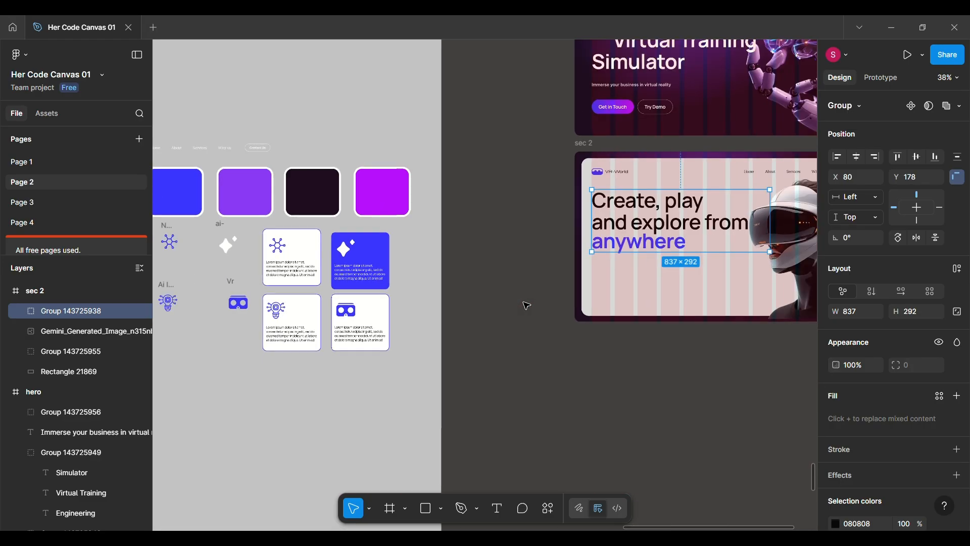
# Move the "Check our cases" link from Section 3 into the sec 2 frame at X 80, Y 669.
pyautogui.scroll(-2, 525, 304)
pyautogui.hscroll(-3, 236, 437)
pyautogui.moveTo(237, 379); pyautogui.dragTo(738, 294)
pyautogui.scroll(5, 741, 299)
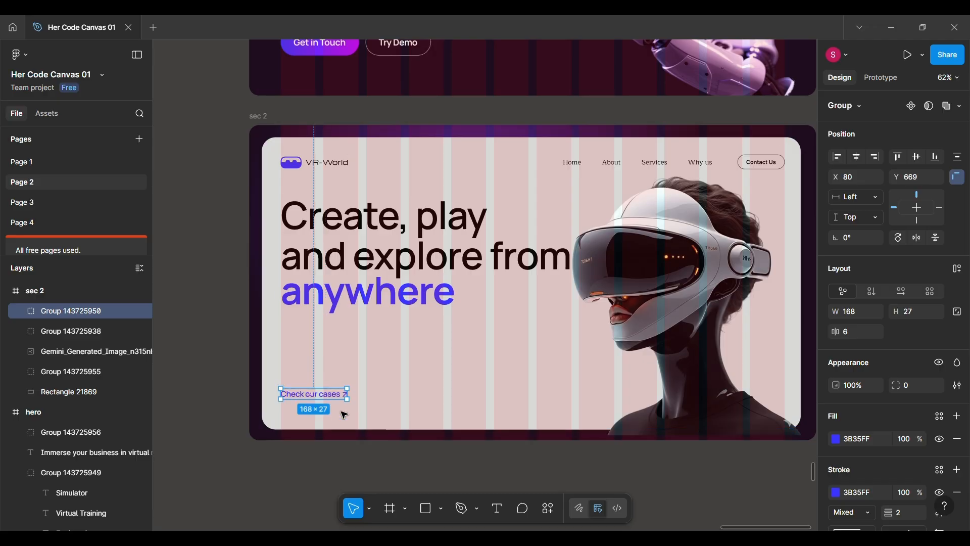
# Paste the four-line Lorem ipsum paragraph and place it under the heading in the sec 2 frame at X 80, Y 504.
pyautogui.scroll(-5, 377, 347)
pyautogui.click(418, 331)
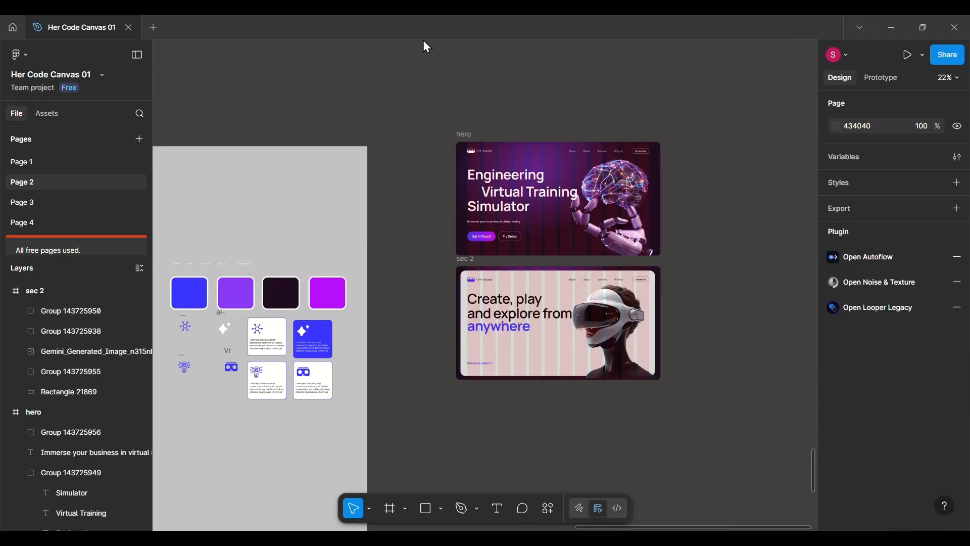
pyautogui.hotkey('ctrl', 'v')
pyautogui.scroll(1, 441, 51)
pyautogui.scroll(-2, 564, 332)
pyautogui.scroll(4, 564, 332)
pyautogui.scroll(-4, 565, 333)
pyautogui.hscroll(-2, 565, 334)
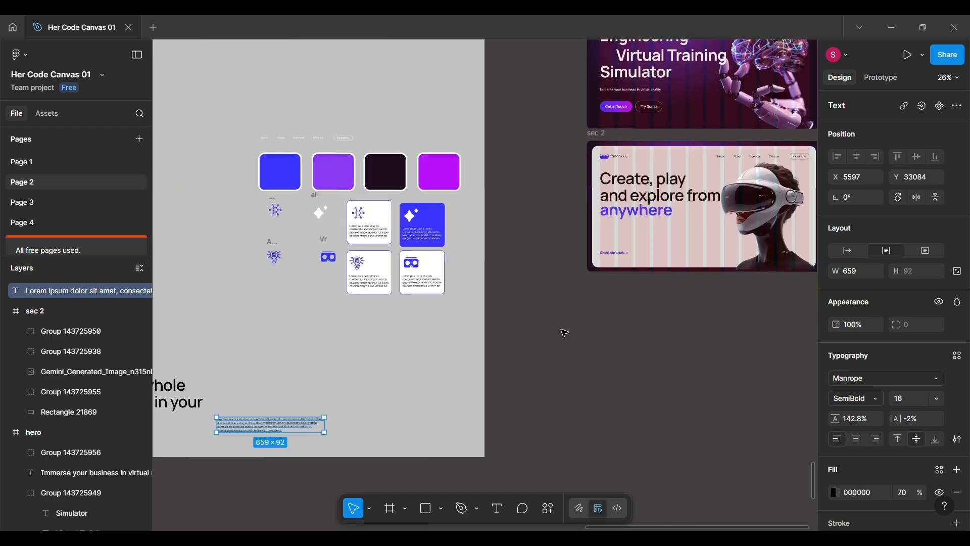
pyautogui.moveTo(239, 430); pyautogui.dragTo(629, 241)
pyautogui.scroll(5, 629, 242)
pyautogui.hscroll(2, 629, 242)
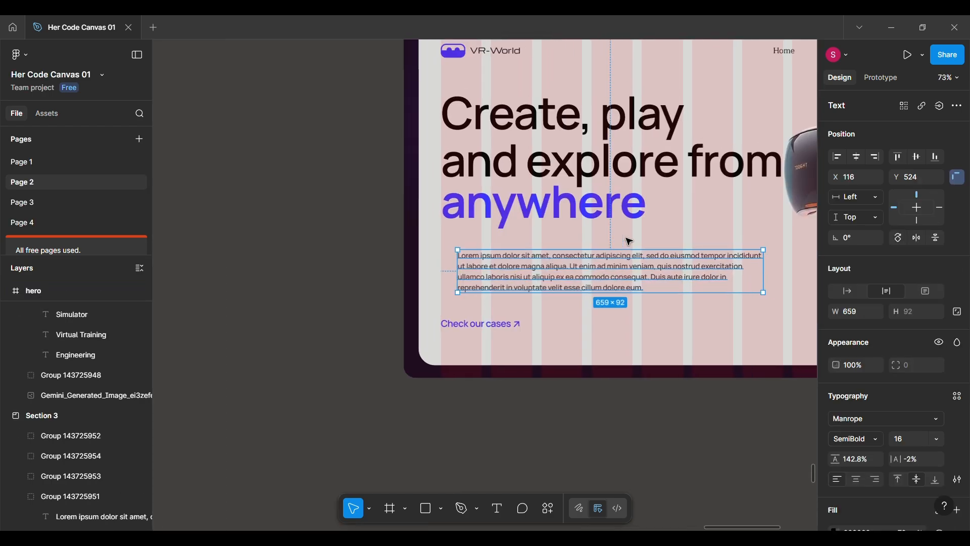
pyautogui.scroll(3, 630, 241)
pyautogui.moveTo(526, 298)
pyautogui.mouseDown()
pyautogui.moveTo(502, 284)
pyautogui.moveTo(511, 290)
pyautogui.mouseUp()
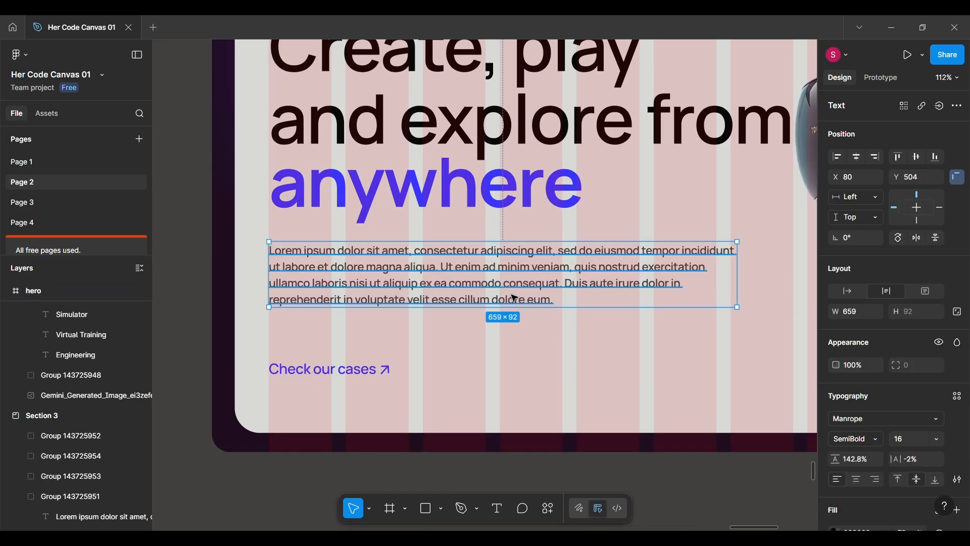
# Open the Content Reel plugin, look through its text content and close it.
pyautogui.click(552, 514)
pyautogui.click(409, 343)
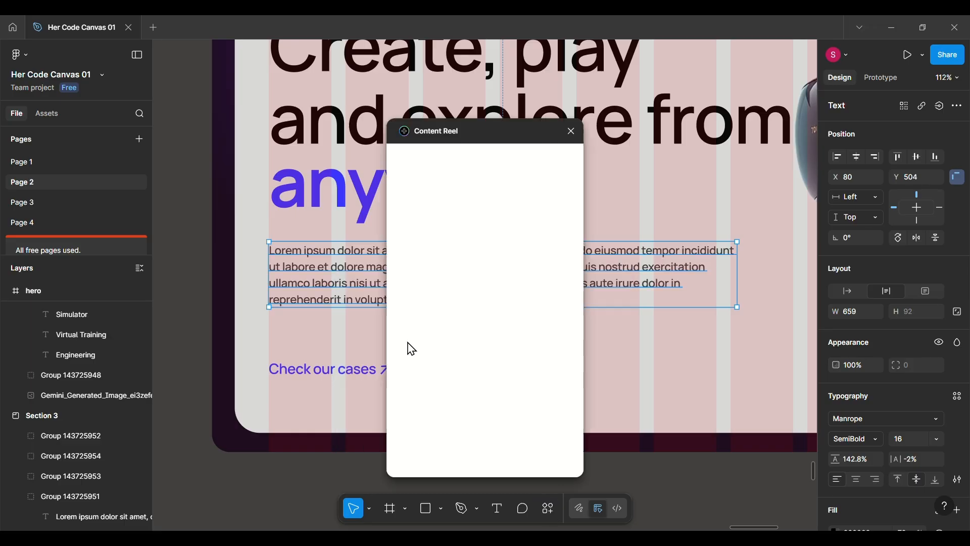
pyautogui.click(434, 157)
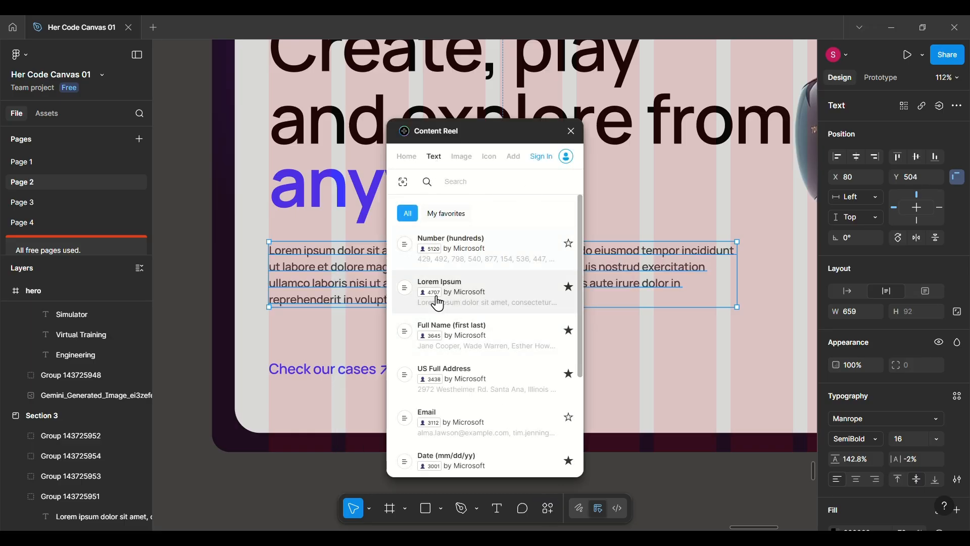
pyautogui.click(571, 133)
# Shift the "Check our cases" link in sec 2 slightly up towards the paragraph, keeping it at X 80.
pyautogui.scroll(-5, 559, 293)
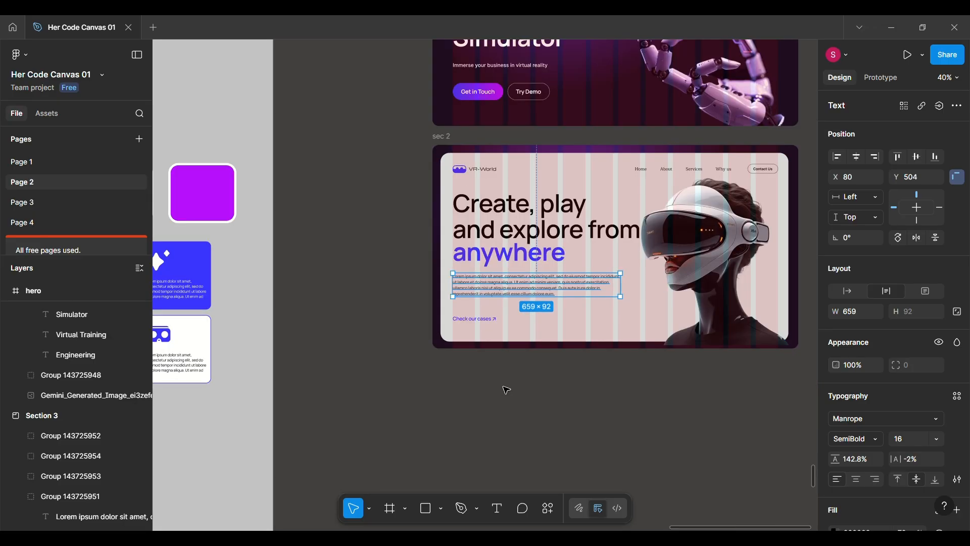
pyautogui.click(507, 390)
pyautogui.scroll(4, 505, 390)
pyautogui.click(262, 276)
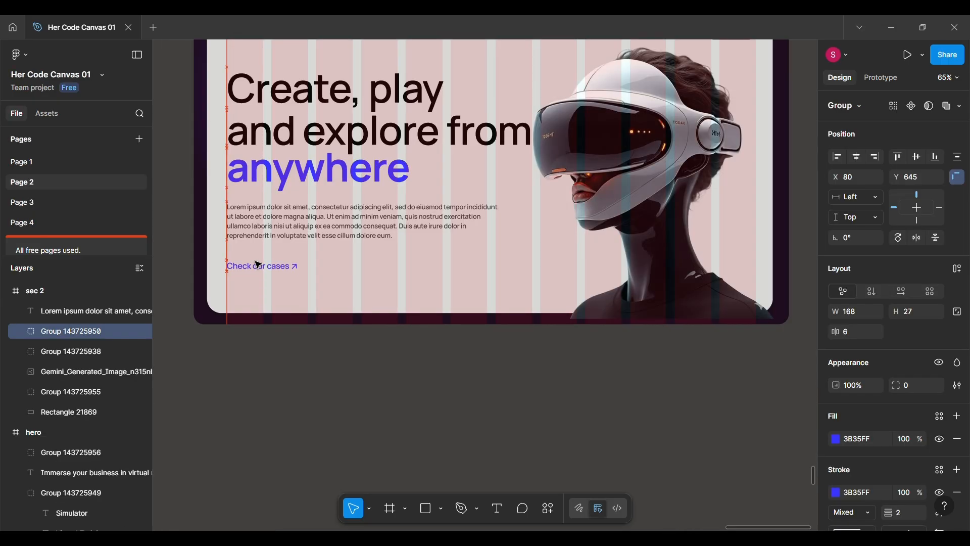
pyautogui.scroll(-3, 423, 329)
pyautogui.scroll(2, 423, 353)
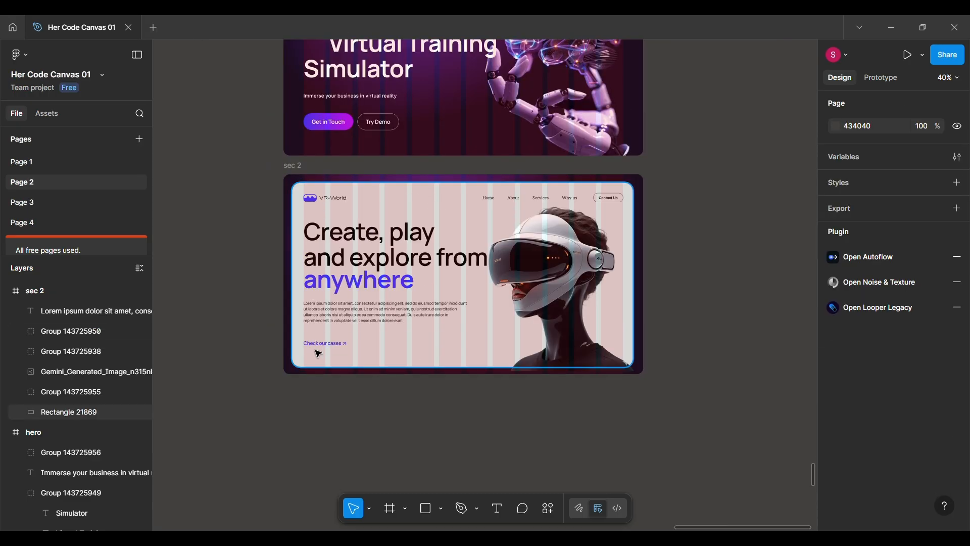
pyautogui.click(403, 385)
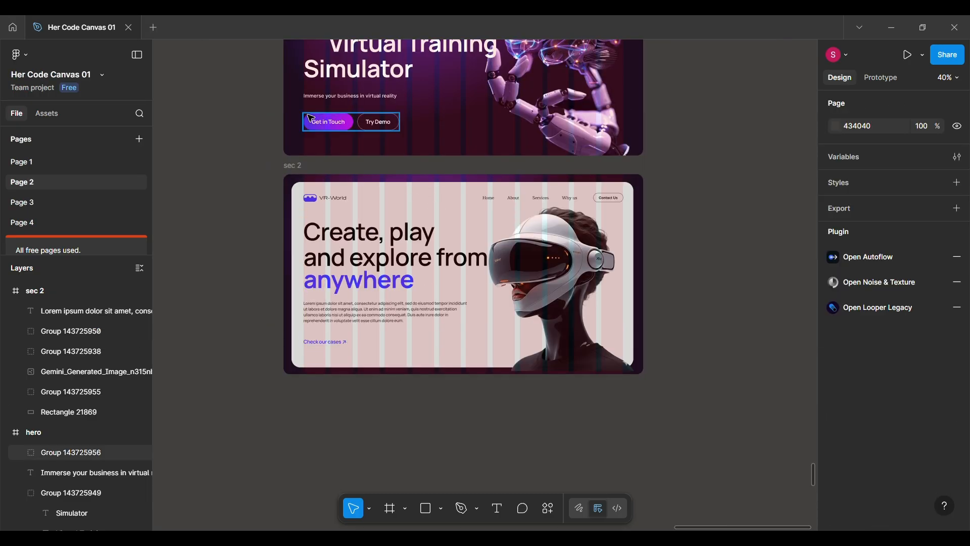
# Duplicate the sec 2 frame directly below the original and delete the copy's heading, paragraph and headset image.
pyautogui.click(292, 165)
pyautogui.moveTo(500, 272); pyautogui.dragTo(501, 481)
pyautogui.scroll(4, 325, 323)
pyautogui.scroll(-6, 325, 322)
pyautogui.hscroll(2, 325, 322)
pyautogui.click(596, 232)
pyautogui.keyDown('shift'); pyautogui.click(404, 233); pyautogui.keyUp('shift')
pyautogui.keyDown('shift'); pyautogui.click(299, 321); pyautogui.keyUp('shift')
pyautogui.press('Delete')
# Move the "The whole world in your eyes" heading from Section 3 into the sec 3 frame at X 80, Y 192.
pyautogui.scroll(-5, 392, 321)
pyautogui.hscroll(-6, 277, 267)
pyautogui.moveTo(241, 352); pyautogui.dragTo(708, 302)
pyautogui.hscroll(2, 704, 299)
pyautogui.scroll(5, 703, 301)
pyautogui.moveTo(528, 294); pyautogui.dragTo(501, 282)
pyautogui.click(467, 376)
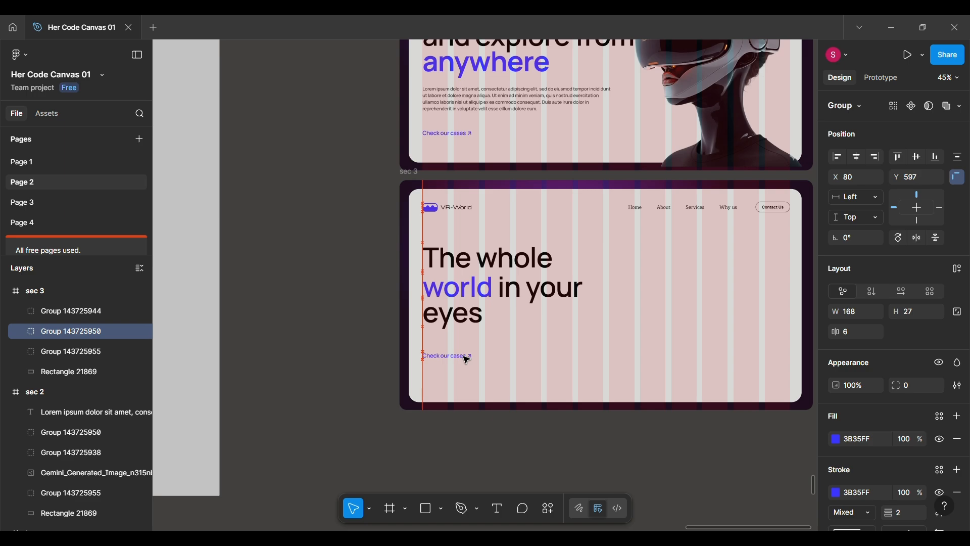
pyautogui.click(450, 311)
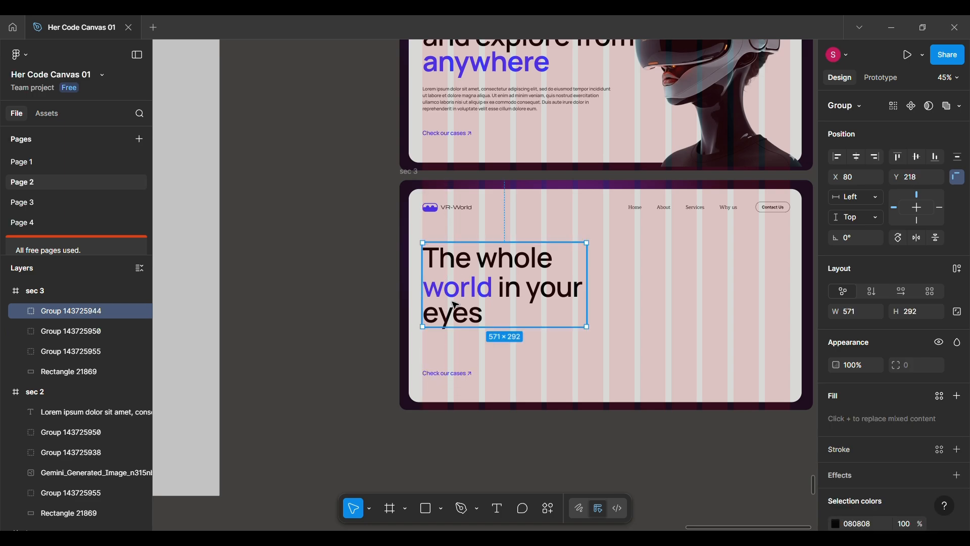
# Move the two-line Lorem ipsum paragraph from Section 3 into the sec 3 frame, between heading and link, at X 80, Y 548.
pyautogui.scroll(-1, 354, 371)
pyautogui.scroll(-4, 350, 368)
pyautogui.hscroll(-4, 359, 338)
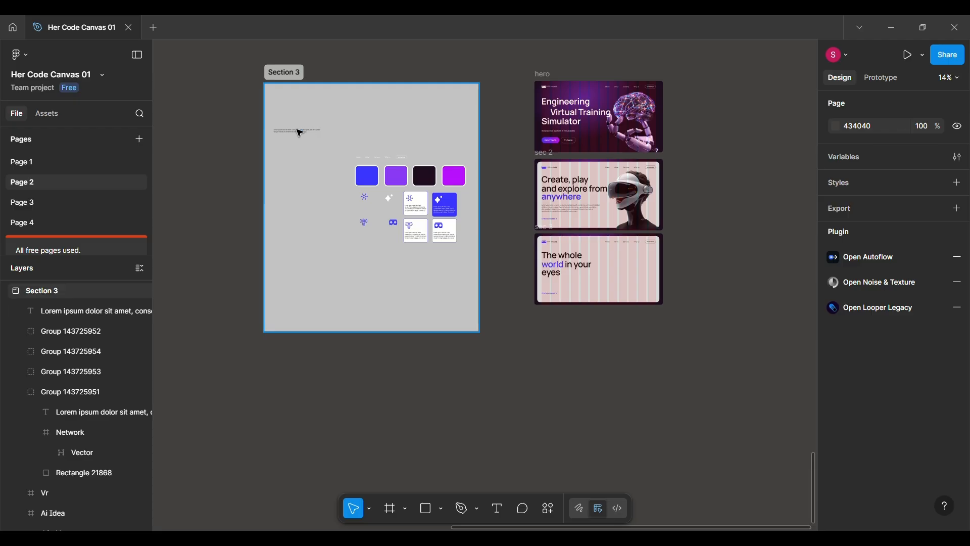
pyautogui.click(297, 129)
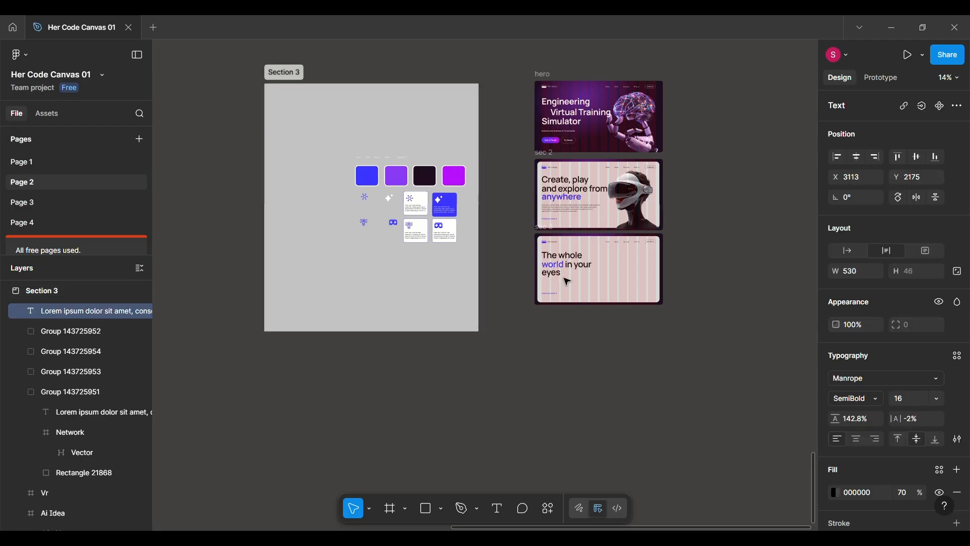
pyautogui.click(571, 284)
pyautogui.scroll(10, 572, 285)
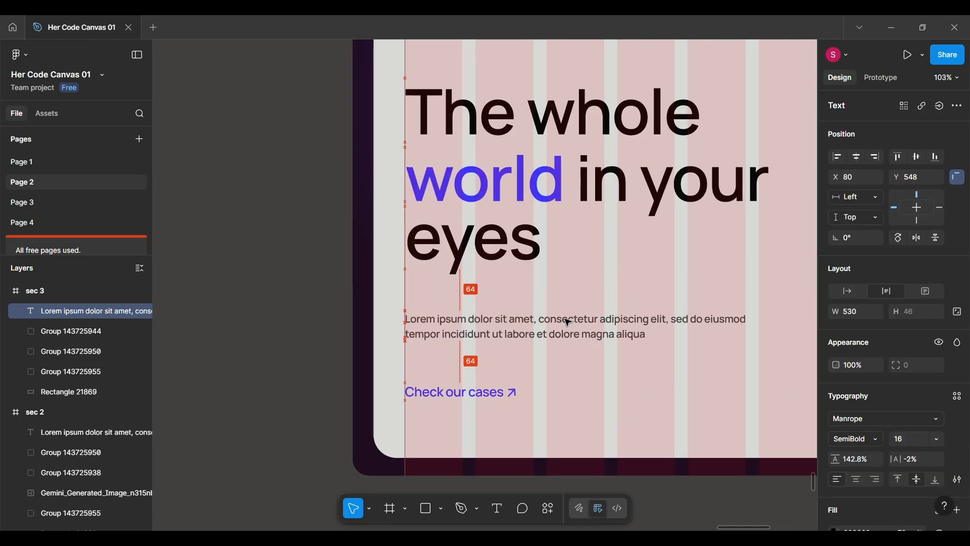
pyautogui.click(505, 376)
# Move the four icon cards together from Section 3 onto the right side of the sec 3 frame.
pyautogui.scroll(-5, 506, 376)
pyautogui.hscroll(-3, 505, 376)
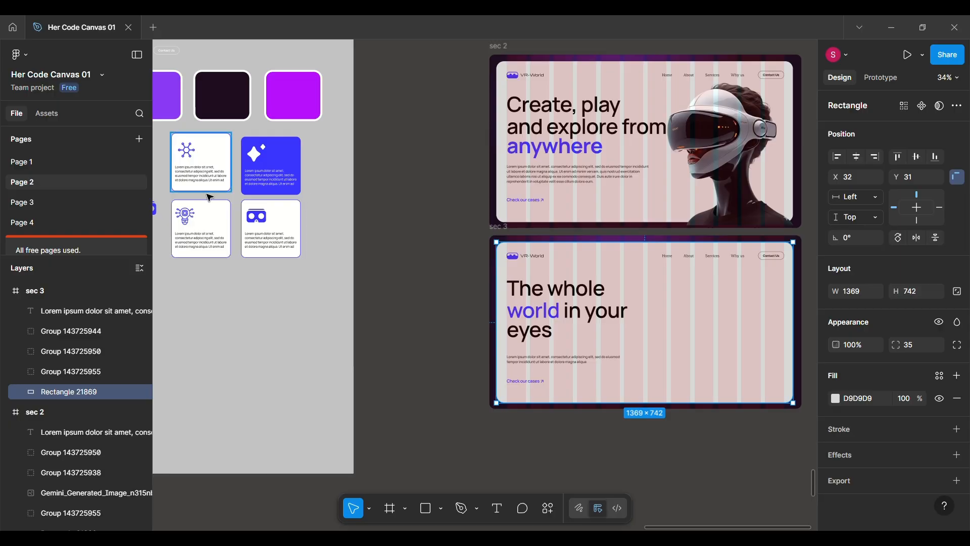
pyautogui.hscroll(-3, 206, 195)
pyautogui.click(315, 143)
pyautogui.keyDown('shift'); pyautogui.click(389, 163); pyautogui.keyUp('shift')
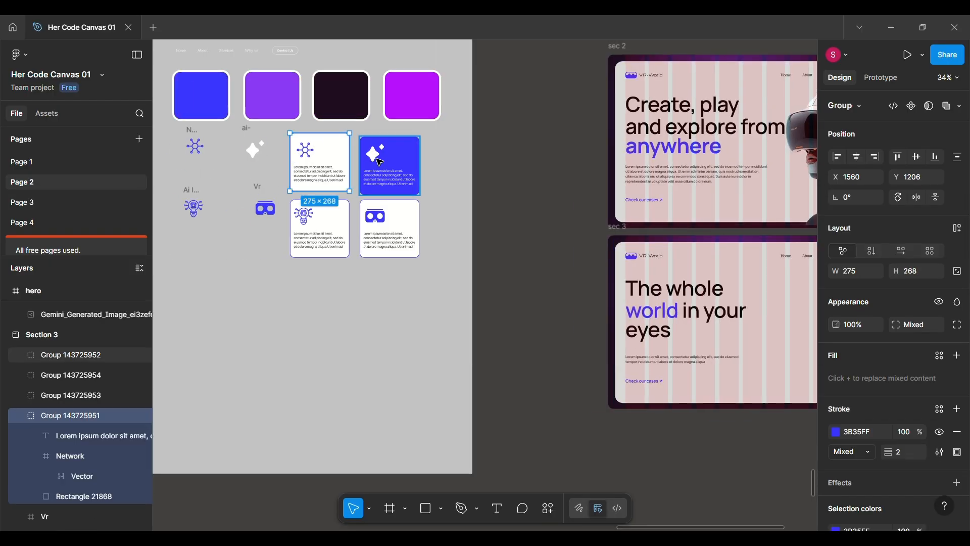
pyautogui.keyDown('shift'); pyautogui.click(324, 222); pyautogui.keyUp('shift')
pyautogui.keyDown('shift'); pyautogui.click(383, 225); pyautogui.keyUp('shift')
pyautogui.scroll(-4, 382, 226)
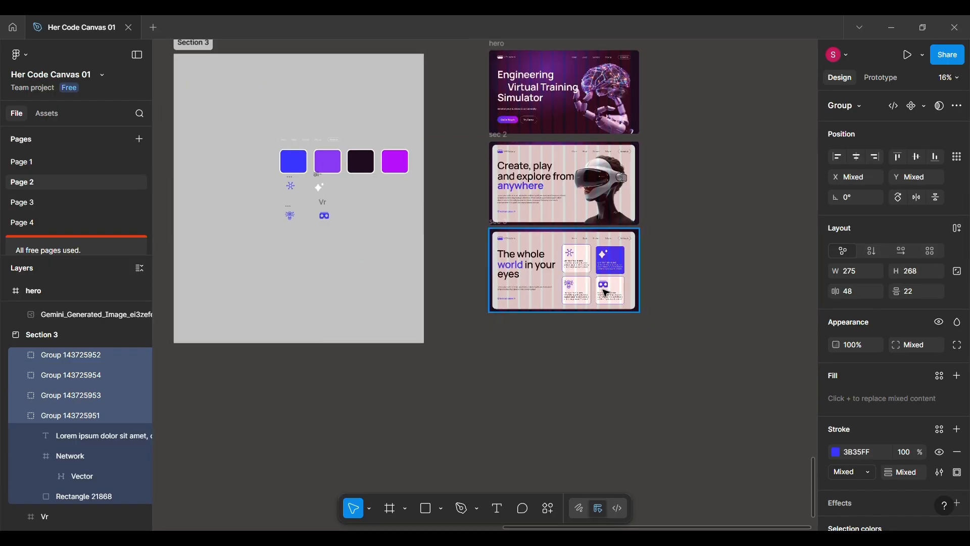
pyautogui.scroll(8, 382, 226)
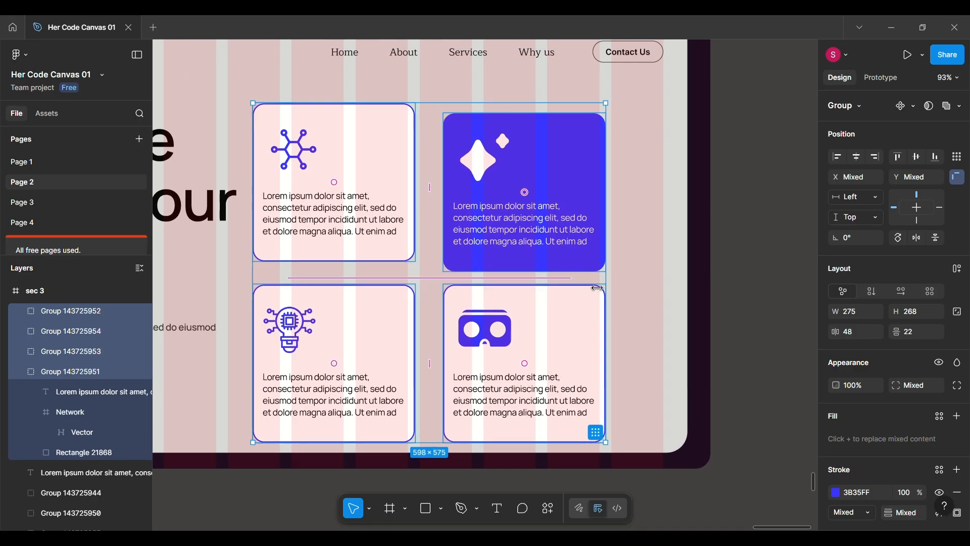
pyautogui.moveTo(505, 238); pyautogui.dragTo(564, 227)
# Align the four cards in a two-by-two grid, from X 762, Y 179 for the upper-left card to X 1085, Y 469 for the lower-right.
pyautogui.click(414, 200)
pyautogui.moveTo(414, 200); pyautogui.dragTo(414, 211)
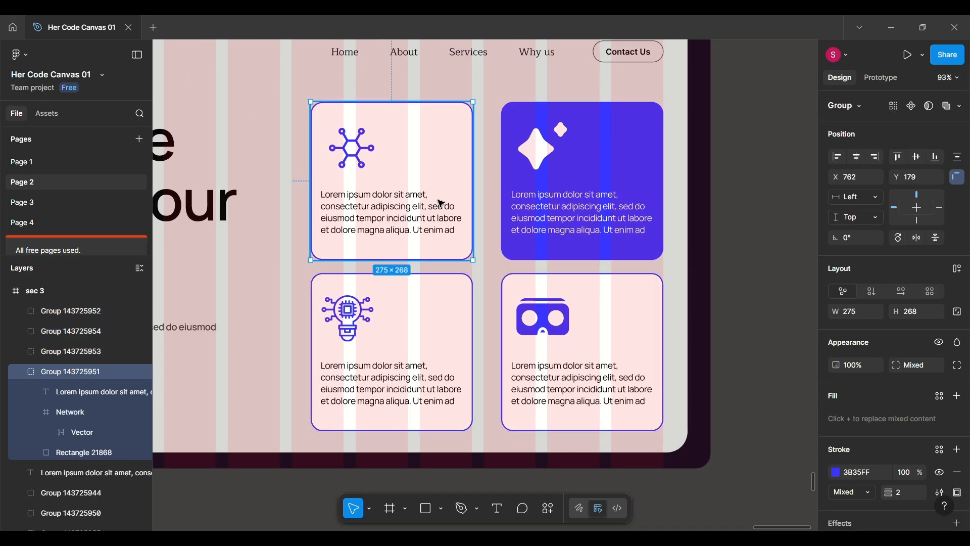
pyautogui.click(602, 173)
pyautogui.moveTo(454, 313); pyautogui.dragTo(454, 311)
pyautogui.moveTo(566, 303); pyautogui.dragTo(566, 303)
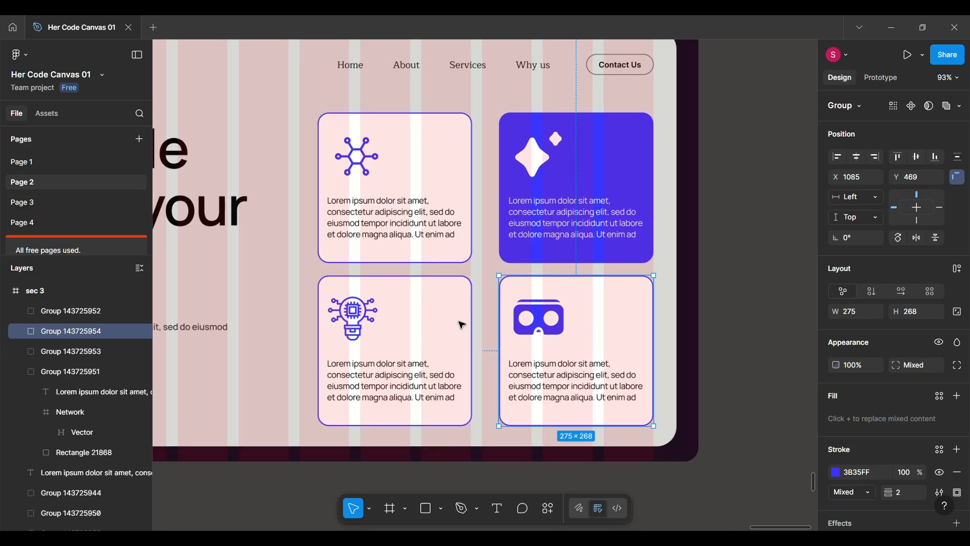
pyautogui.scroll(-3, 665, 275)
pyautogui.click(664, 275)
# Examine the assembled hero, sec 2 and sec 3 frames together beside Section 3.
pyautogui.scroll(-3, 666, 276)
pyautogui.scroll(-4, 666, 278)
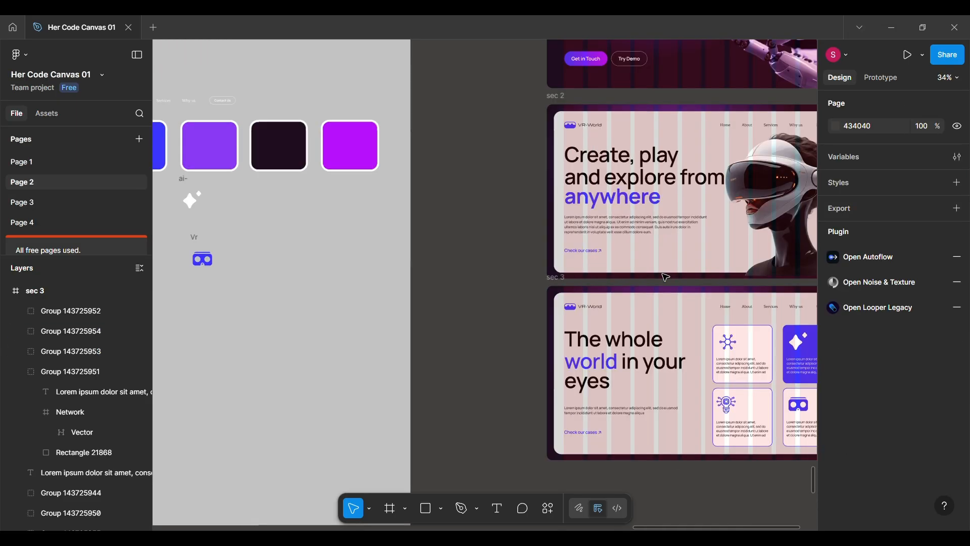
pyautogui.click(399, 288)
pyautogui.hscroll(1, 655, 238)
pyautogui.hscroll(2, 654, 239)
pyautogui.scroll(4, 654, 238)
pyautogui.scroll(-3, 655, 239)
pyautogui.scroll(1, 654, 239)
pyautogui.hscroll(1, 655, 239)
pyautogui.scroll(-2, 655, 238)
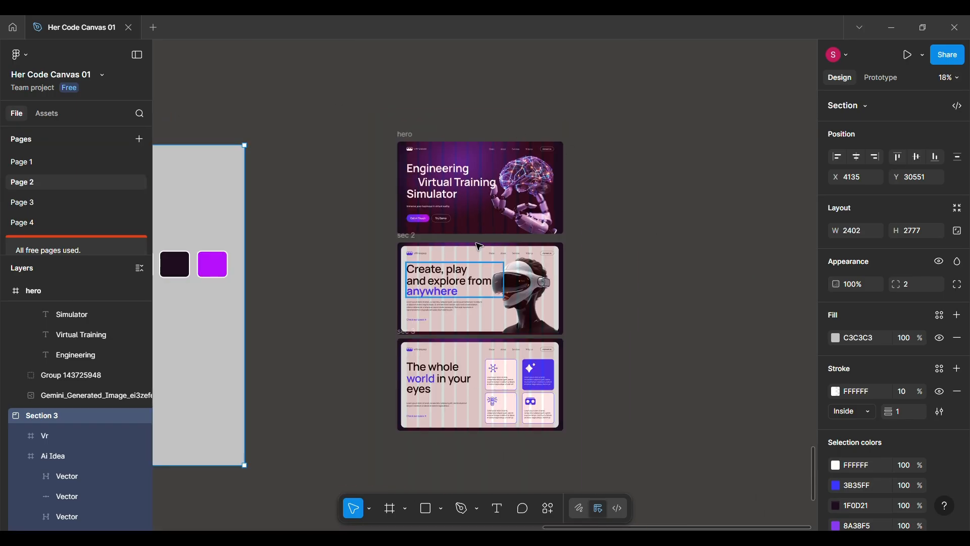
# Draw a new frame about 2470 high to the right of the hero frame and set its width to 1440.
pyautogui.click(396, 512)
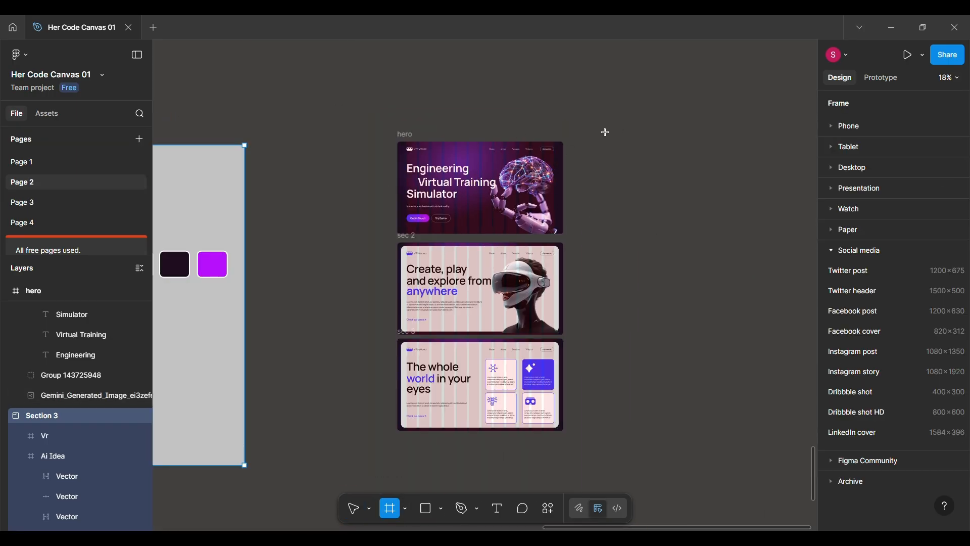
pyautogui.moveTo(595, 142); pyautogui.dragTo(688, 351)
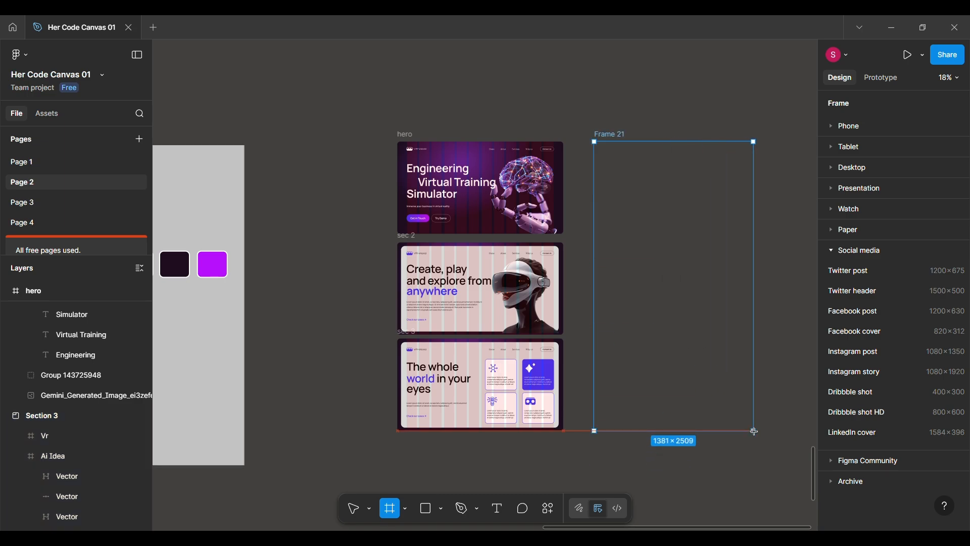
pyautogui.moveTo(768, 426); pyautogui.dragTo(767, 426)
pyautogui.click(870, 275)
pyautogui.write('1440')
pyautogui.press('Return')
# Move the hero frame into the new tall frame at X 0, Y 0.
pyautogui.moveTo(405, 138); pyautogui.dragTo(603, 137)
pyautogui.scroll(5, 579, 202)
pyautogui.scroll(-1, 577, 200)
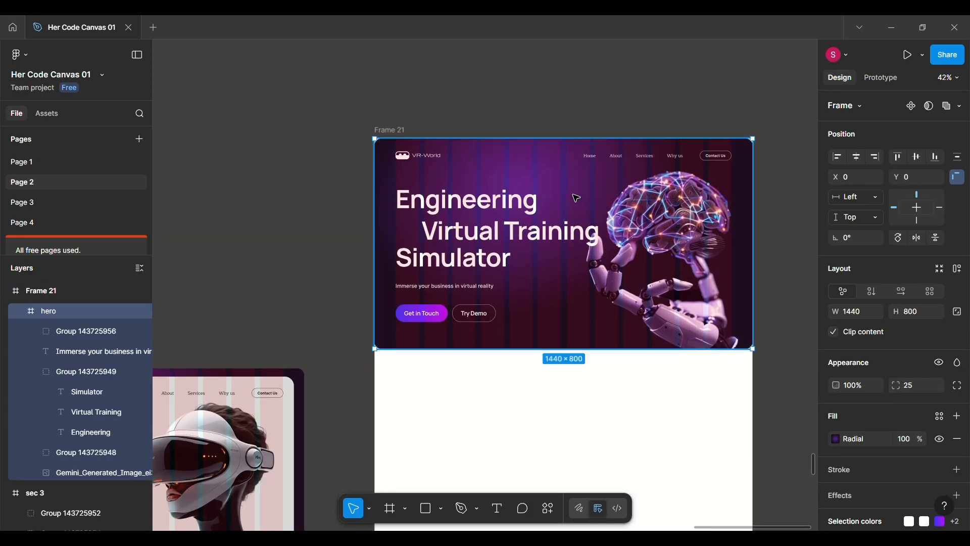
pyautogui.scroll(-5, 577, 197)
pyautogui.click(328, 277)
pyautogui.moveTo(328, 278); pyautogui.dragTo(480, 279)
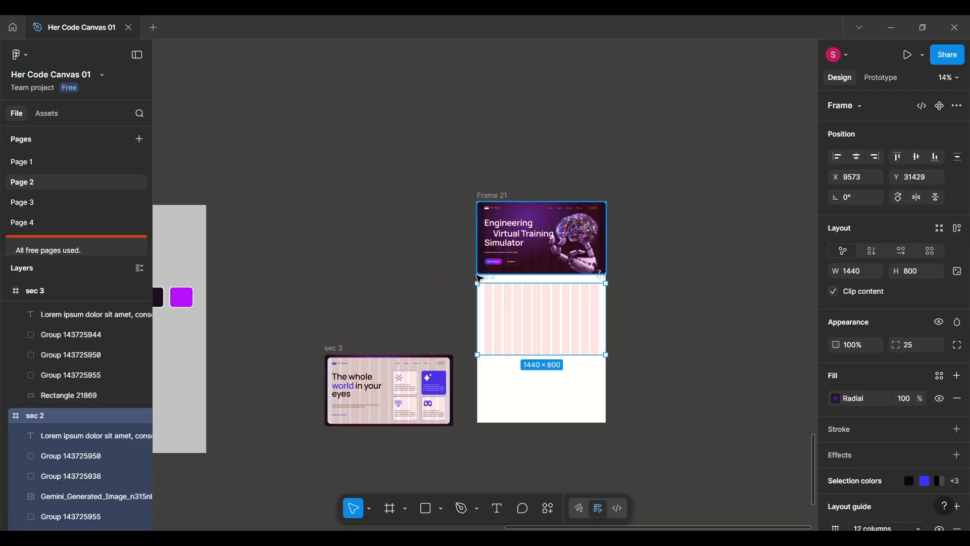
pyautogui.hotkey('ctrl', 'z')
# Move the sec 2 and sec 3 frames into Frame 21, stacked below the hero with a spacing of 35.
pyautogui.moveTo(328, 274); pyautogui.dragTo(485, 278)
pyautogui.scroll(4, 487, 278)
pyautogui.hscroll(5, 488, 281)
pyautogui.moveTo(474, 348); pyautogui.dragTo(460, 326)
pyautogui.moveTo(481, 361); pyautogui.dragTo(480, 371)
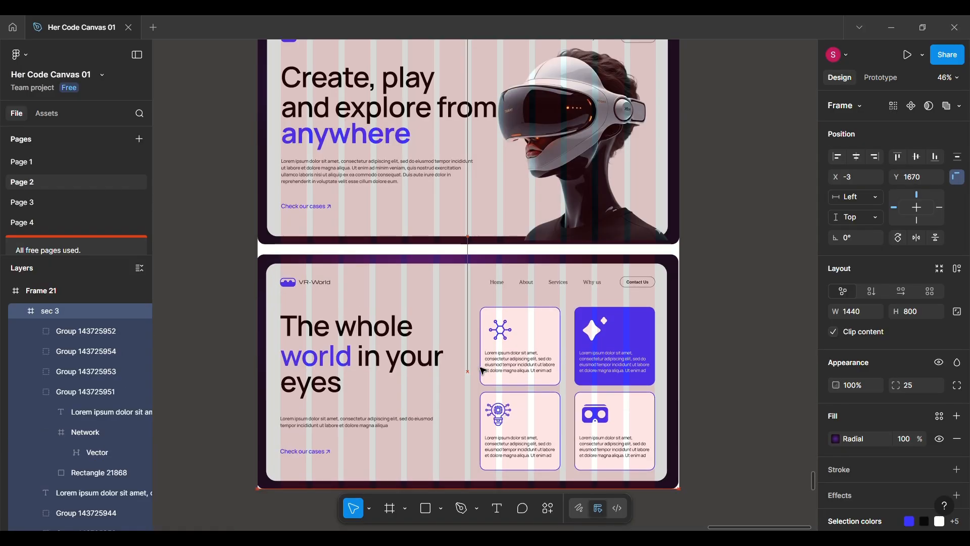
pyautogui.scroll(-4, 481, 371)
pyautogui.scroll(3, 480, 371)
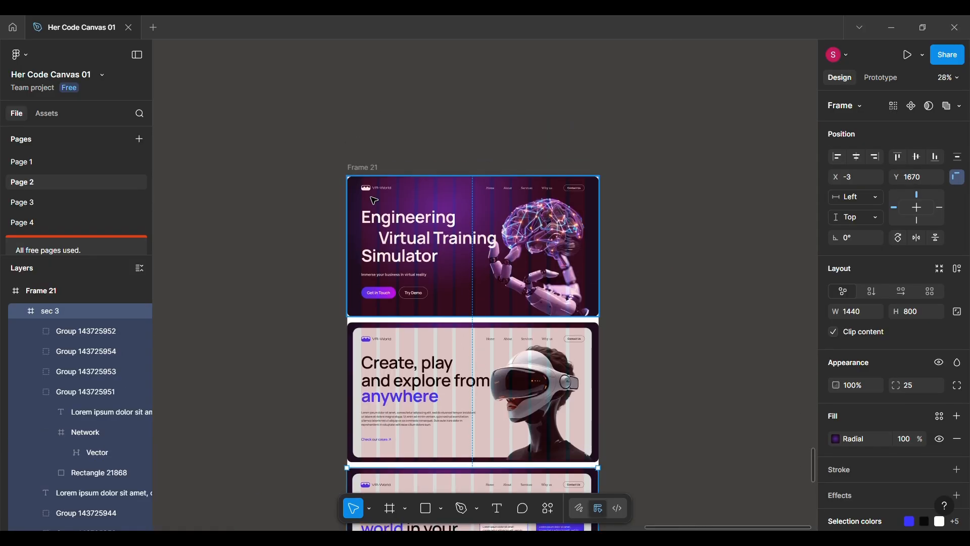
# Change the fill of Frame 21 to the dark purple 1F0D21 from the page colours.
pyautogui.click(362, 166)
pyautogui.click(834, 418)
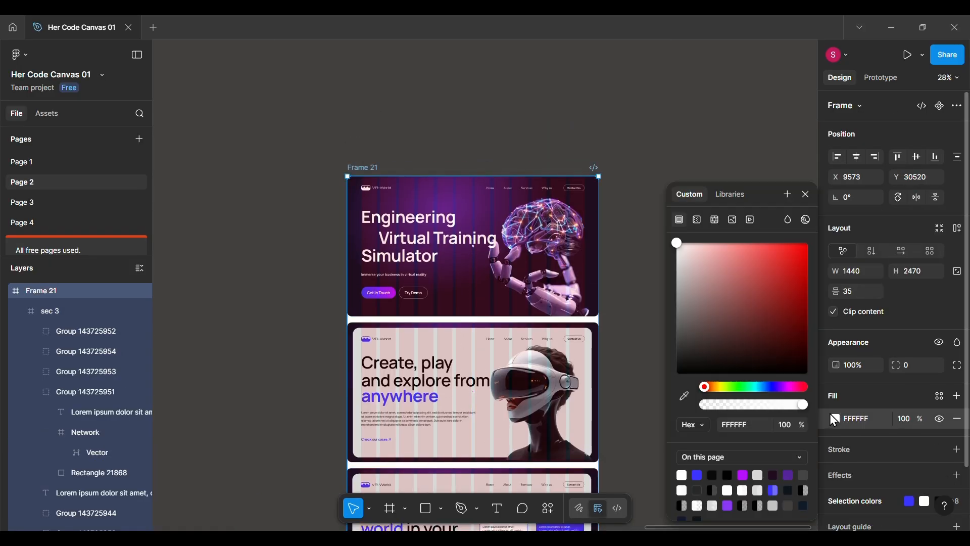
pyautogui.click(773, 475)
pyautogui.click(805, 194)
# Hide the 12-column layout guides on the sec 3, sec 2 and hero frames.
pyautogui.scroll(-4, 471, 410)
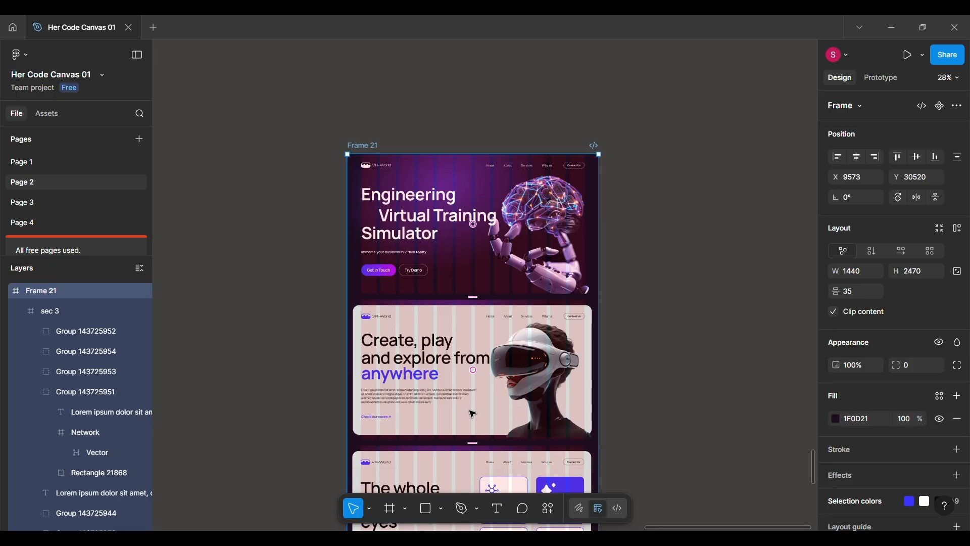
pyautogui.click(471, 411)
pyautogui.scroll(-3, 913, 479)
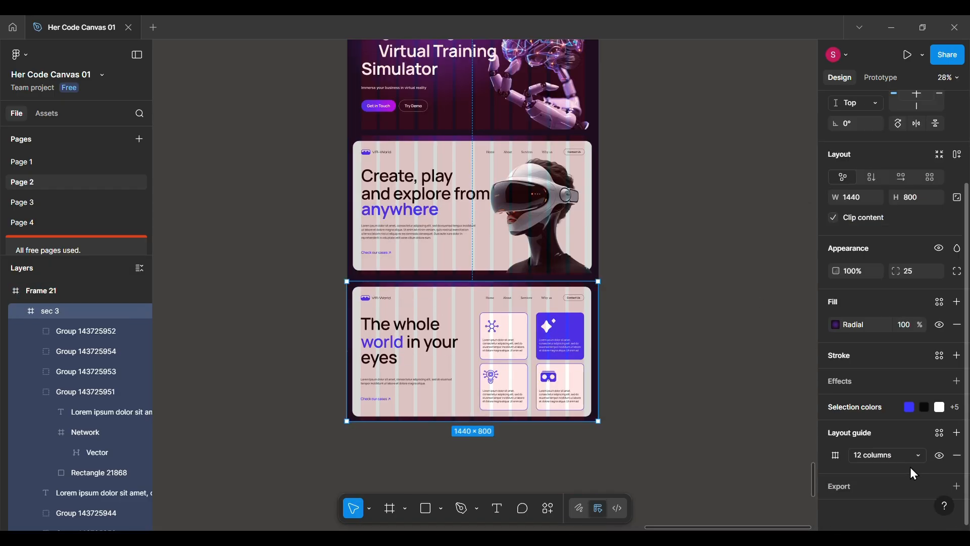
pyautogui.click(544, 220)
pyautogui.click(940, 455)
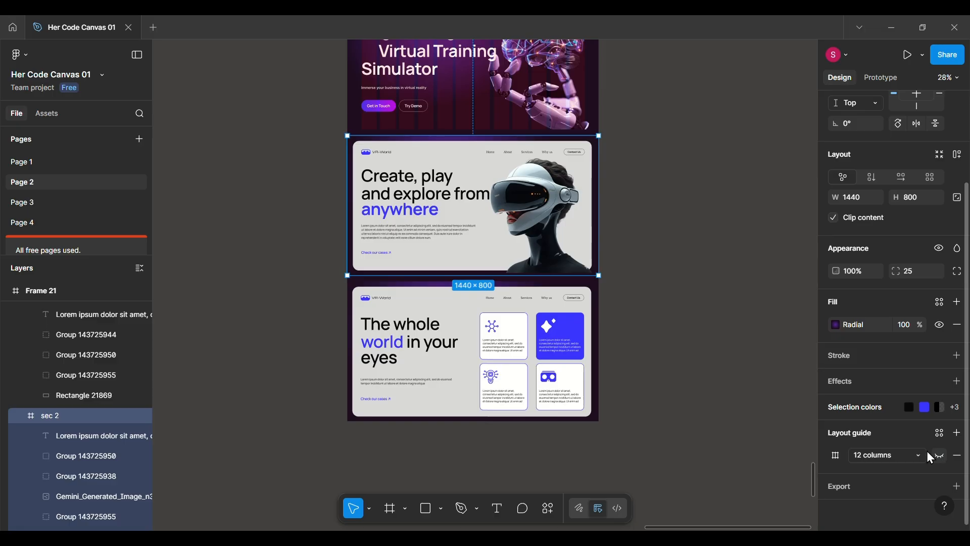
pyautogui.scroll(3, 551, 217)
pyautogui.click(551, 217)
# Change the fill of the background rectangle in the sec 2 frame to white.
pyautogui.doubleClick(492, 382)
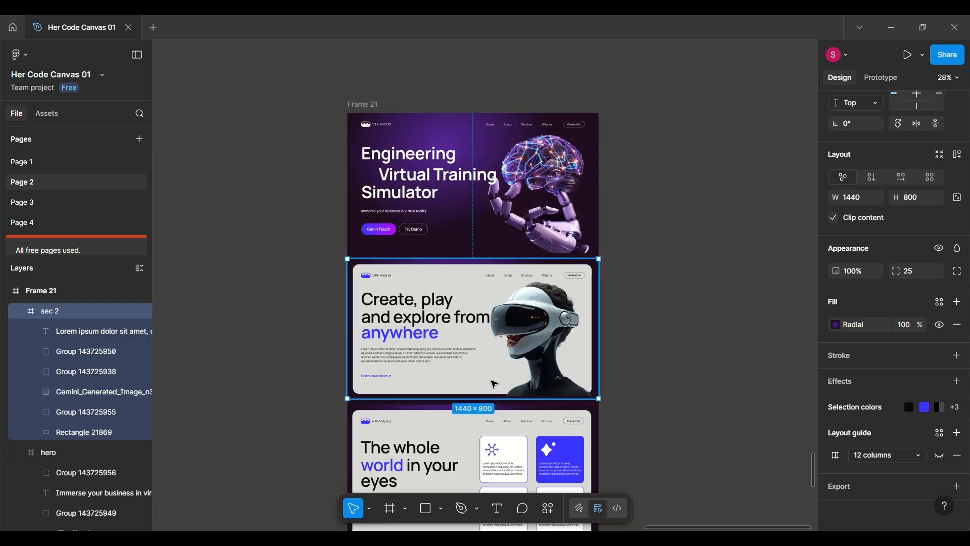
pyautogui.click(470, 381)
pyautogui.click(836, 399)
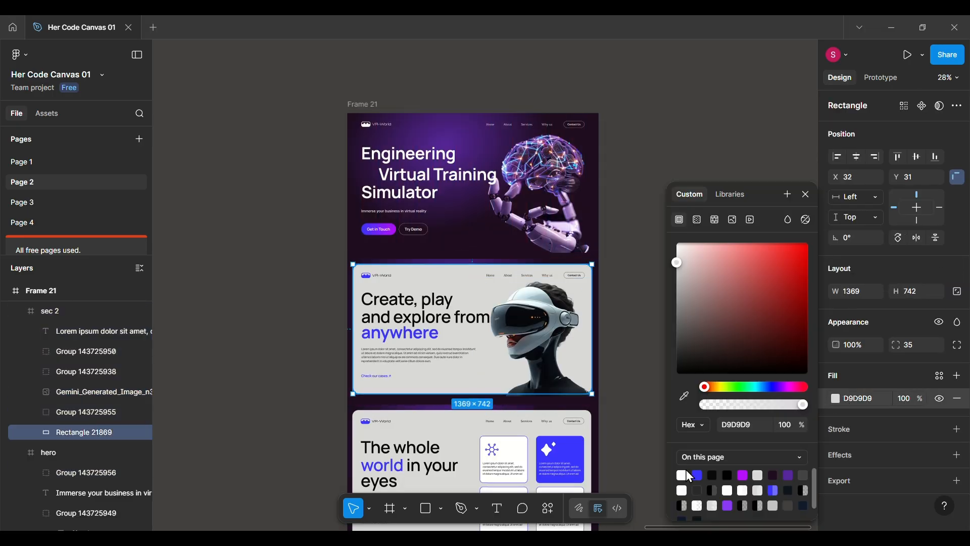
pyautogui.click(681, 474)
# Change the fill of the background rectangle in the sec 3 frame to white FFFFFF.
pyautogui.doubleClick(455, 455)
pyautogui.click(465, 421)
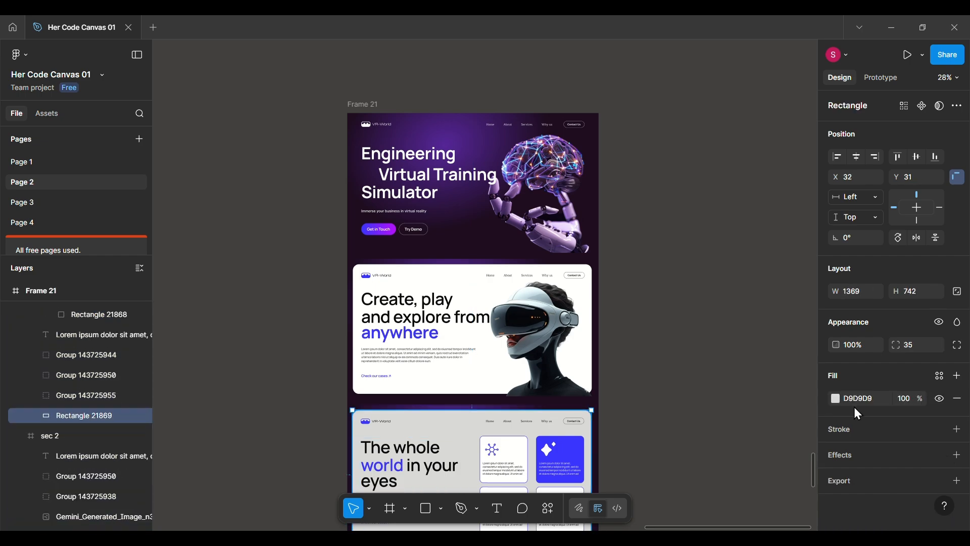
pyautogui.click(836, 399)
pyautogui.click(681, 474)
pyautogui.click(807, 194)
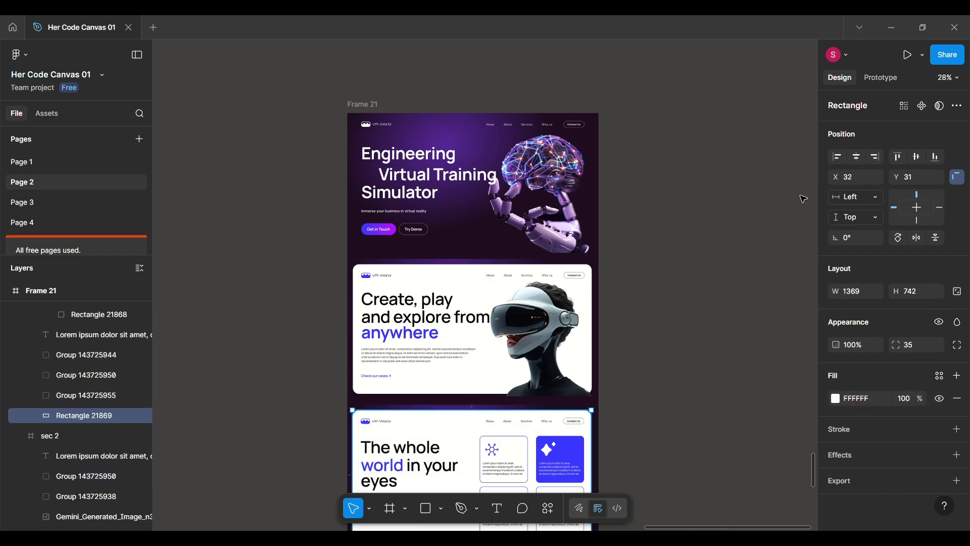
# Look over the hero, sec 2 and sec 3 sections of Frame 21 from start to end.
pyautogui.scroll(2, 469, 393)
pyautogui.scroll(5, 469, 394)
pyautogui.scroll(2, 470, 395)
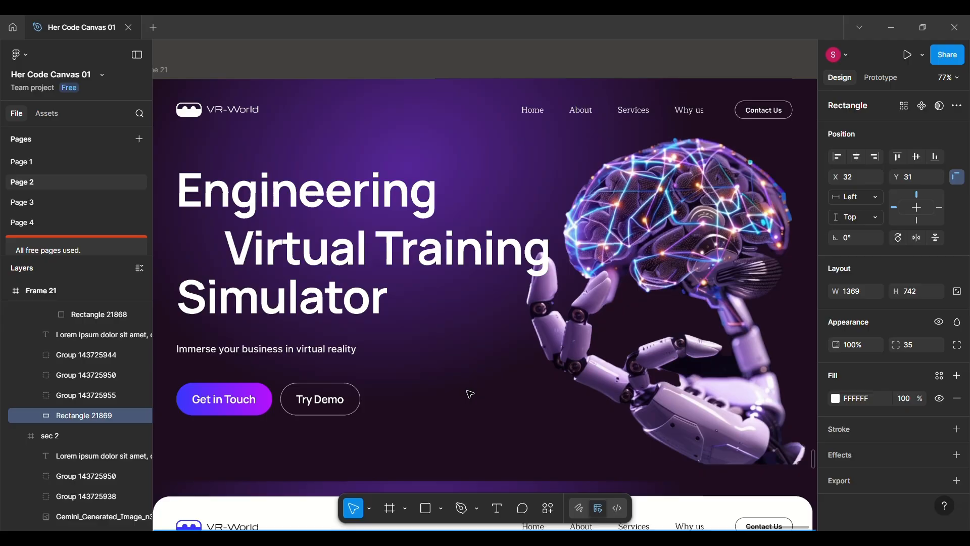
pyautogui.scroll(-1, 470, 394)
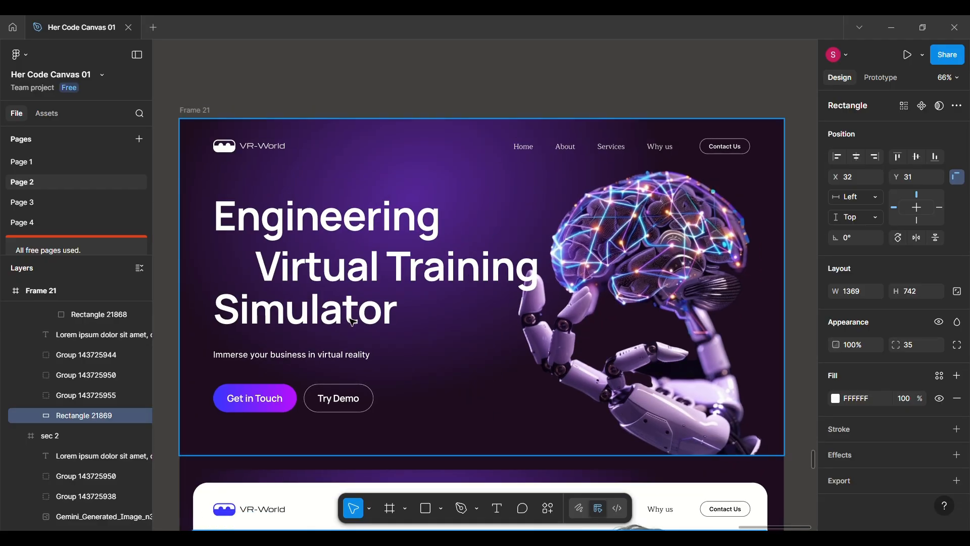
pyautogui.scroll(-7, 447, 386)
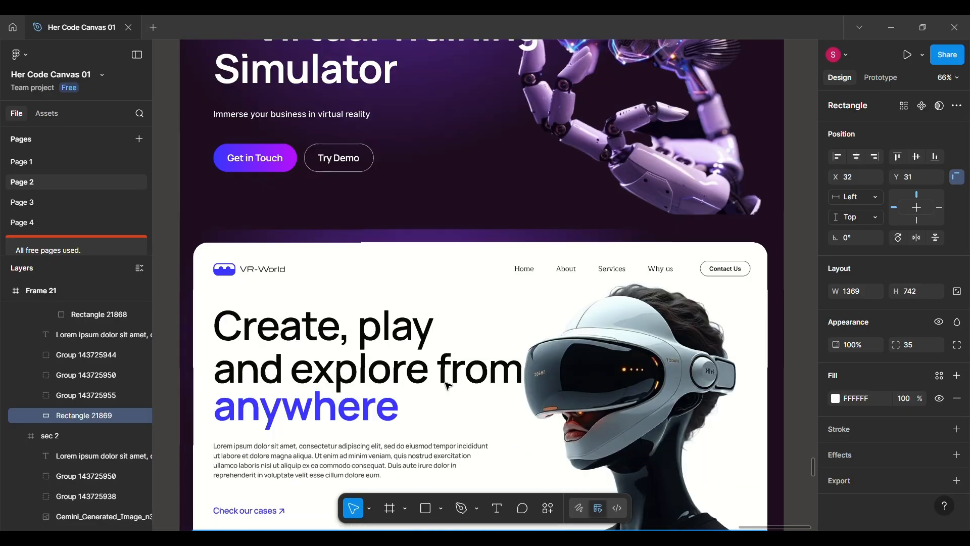
pyautogui.scroll(-1, 447, 386)
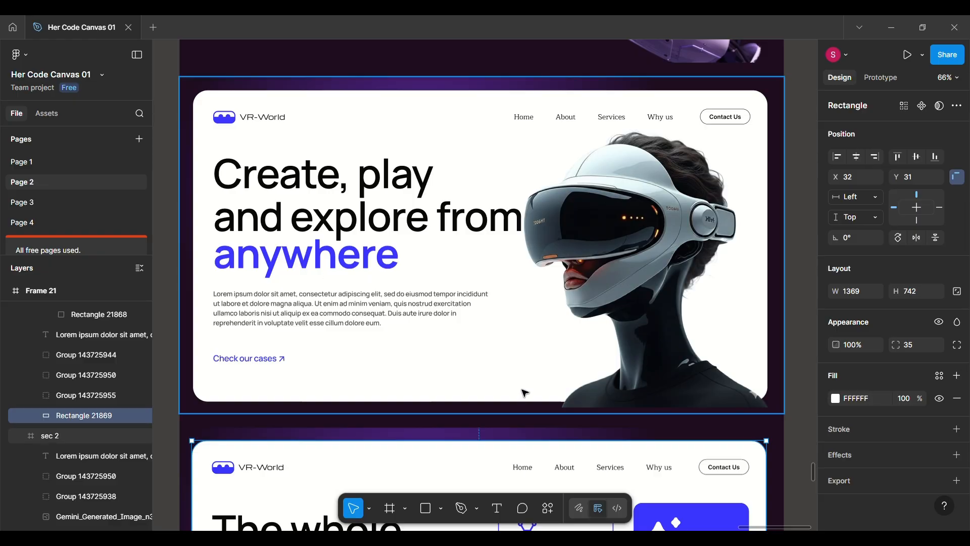
pyautogui.scroll(-6, 524, 394)
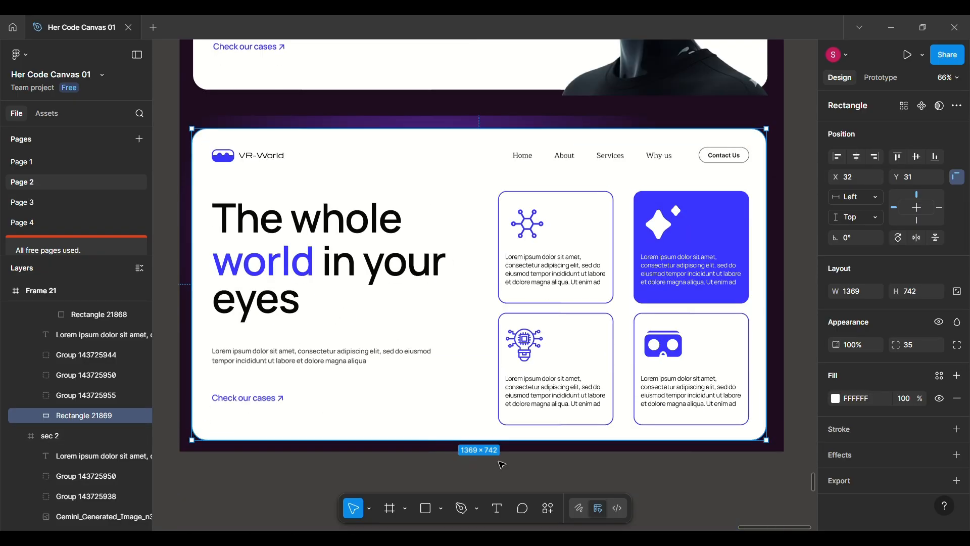
pyautogui.click(594, 474)
pyautogui.scroll(-6, 594, 473)
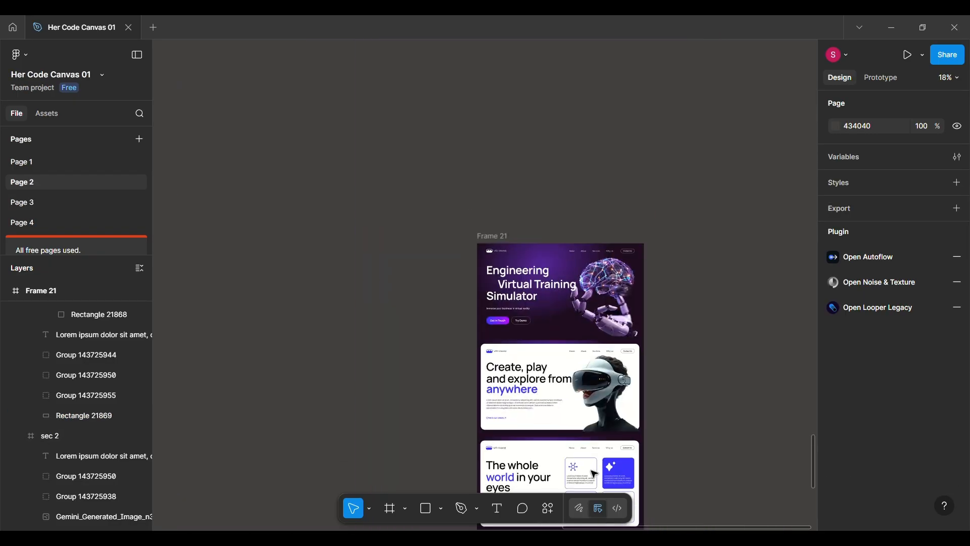
# Present Frame 21 as a prototype and scroll through the whole landing page.
pyautogui.click(494, 236)
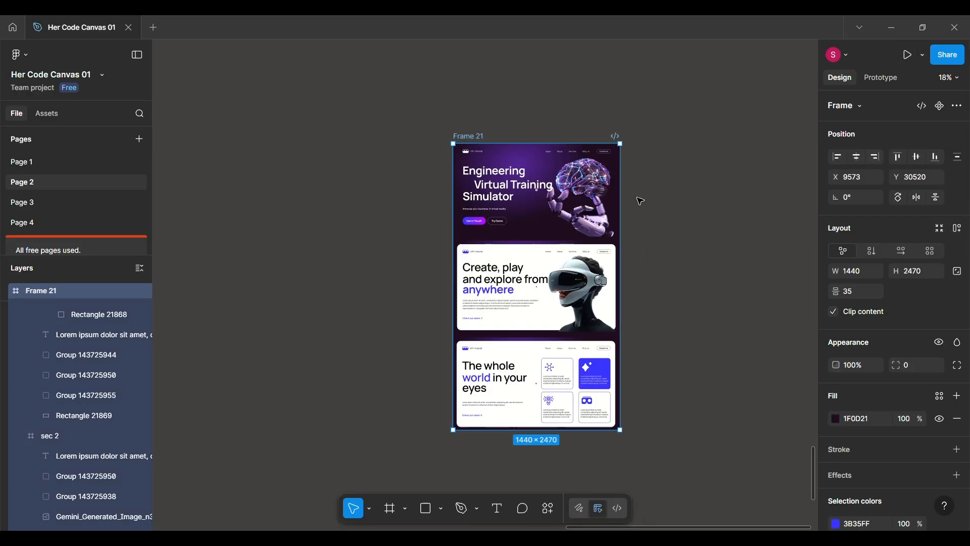
pyautogui.click(912, 58)
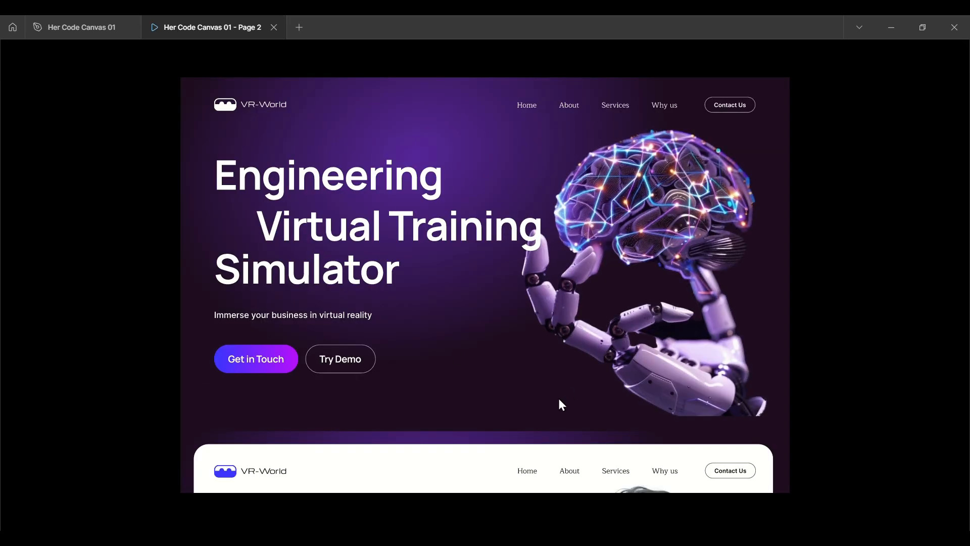
pyautogui.scroll(-15, 569, 396)
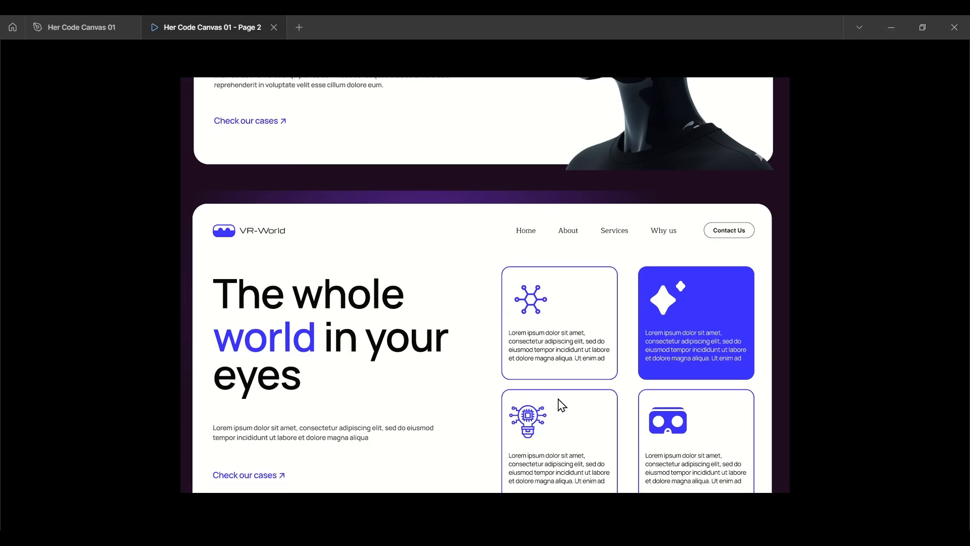
pyautogui.scroll(13, 460, 239)
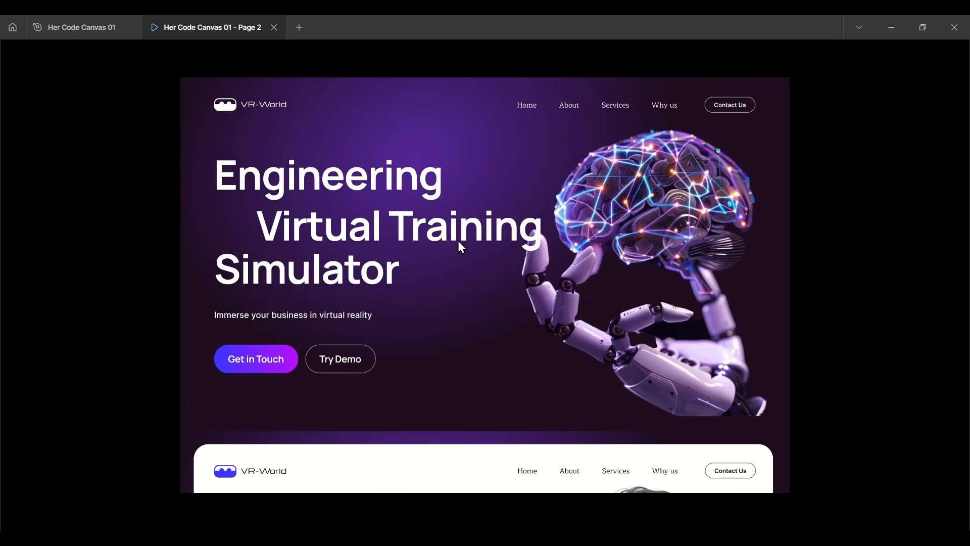
# Return to the design file and place a duplicate of Frame 21 beside the original.
pyautogui.click(41, 22)
pyautogui.scroll(6, 539, 180)
pyautogui.scroll(-4, 541, 179)
pyautogui.scroll(-3, 541, 180)
pyautogui.moveTo(483, 180); pyautogui.dragTo(729, 186)
pyautogui.hscroll(-6, 728, 186)
pyautogui.scroll(-1, 728, 186)
pyautogui.click(728, 186)
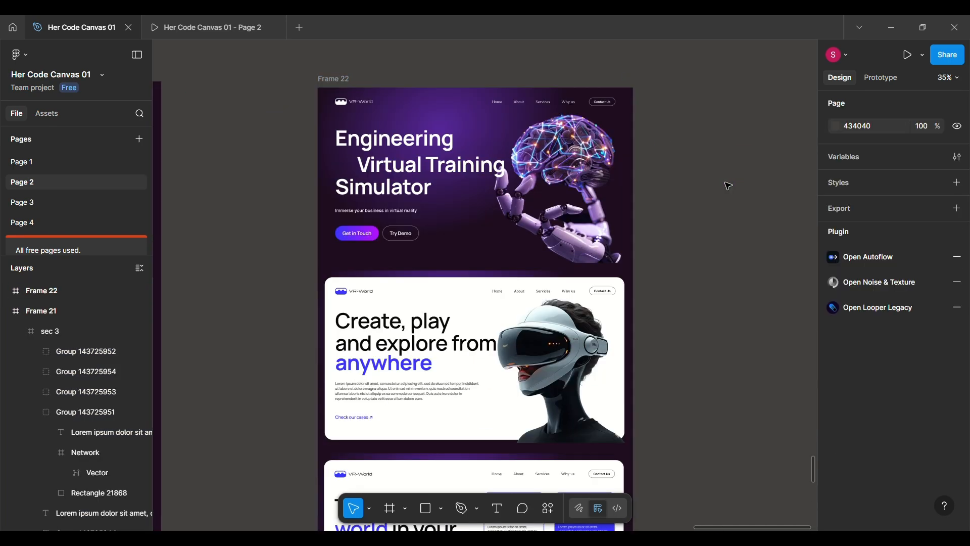
pyautogui.scroll(4, 474, 170)
pyautogui.doubleClick(438, 167)
pyautogui.scroll(-2, 439, 167)
pyautogui.click(450, 267)
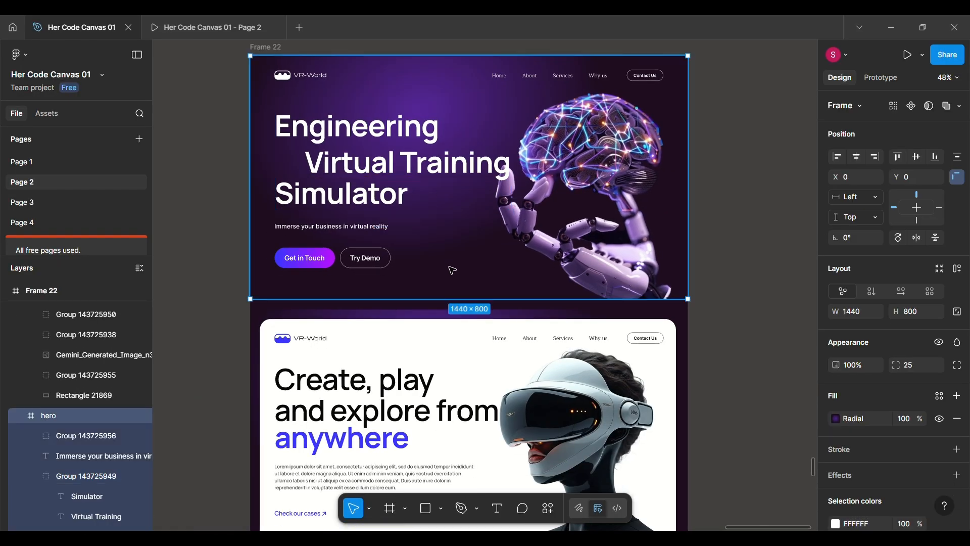
pyautogui.scroll(1, 450, 268)
pyautogui.scroll(-1, 450, 268)
pyautogui.scroll(-1, 452, 270)
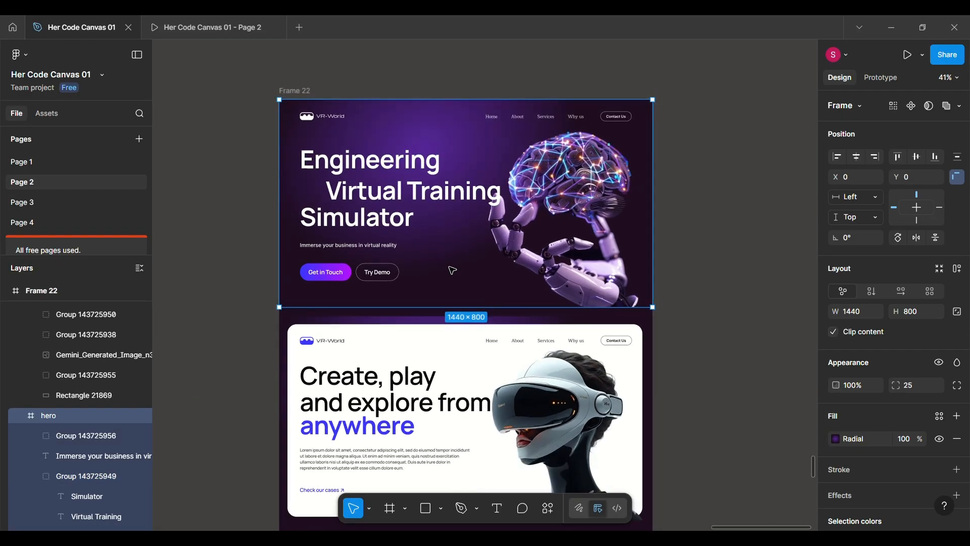
pyautogui.hotkey('ctrl', 'a')
pyautogui.scroll(-4, 357, 423)
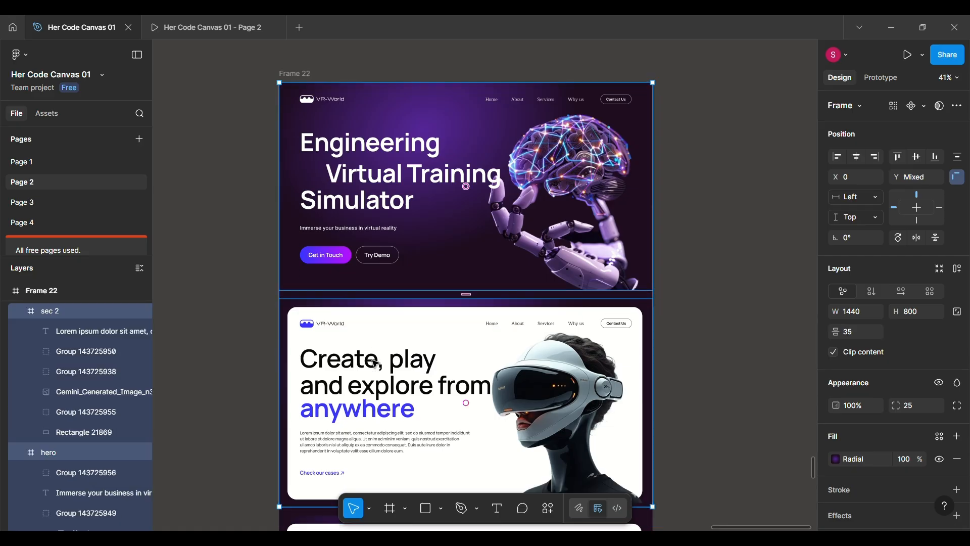
pyautogui.scroll(-4, 358, 422)
# Turn the hero frame in Frame 22 into a component and duplicate it in place as an instance.
pyautogui.click(454, 250)
pyautogui.scroll(2, 453, 254)
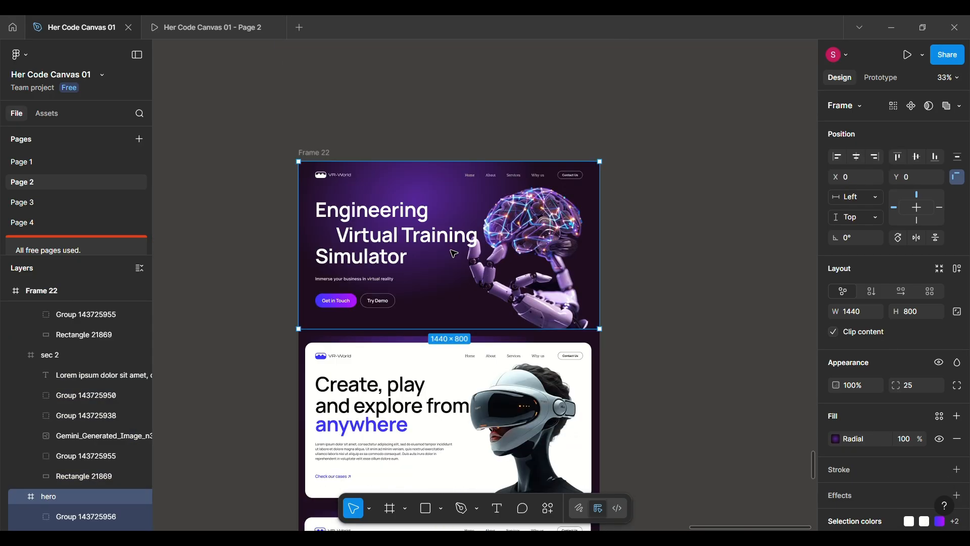
pyautogui.click(912, 106)
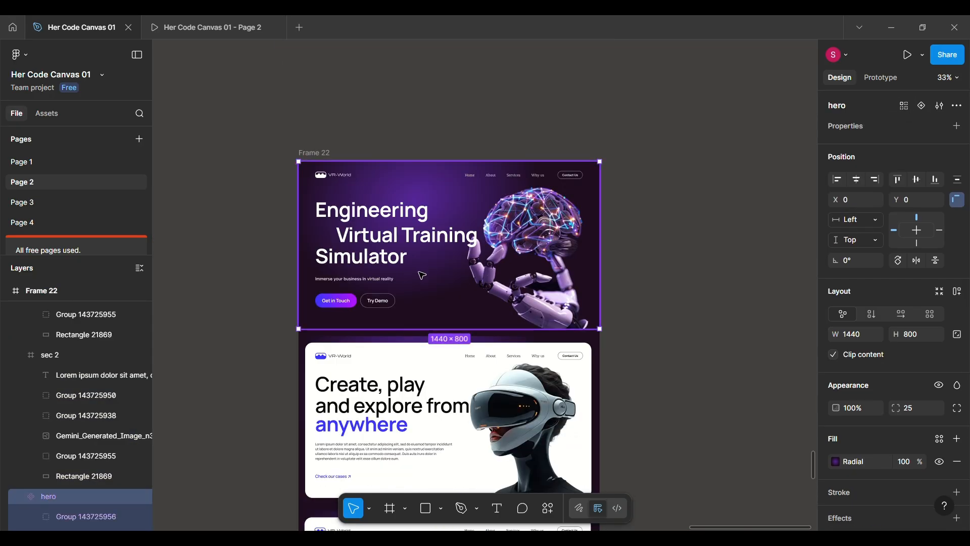
pyautogui.scroll(-3, 58, 483)
pyautogui.click(20, 353)
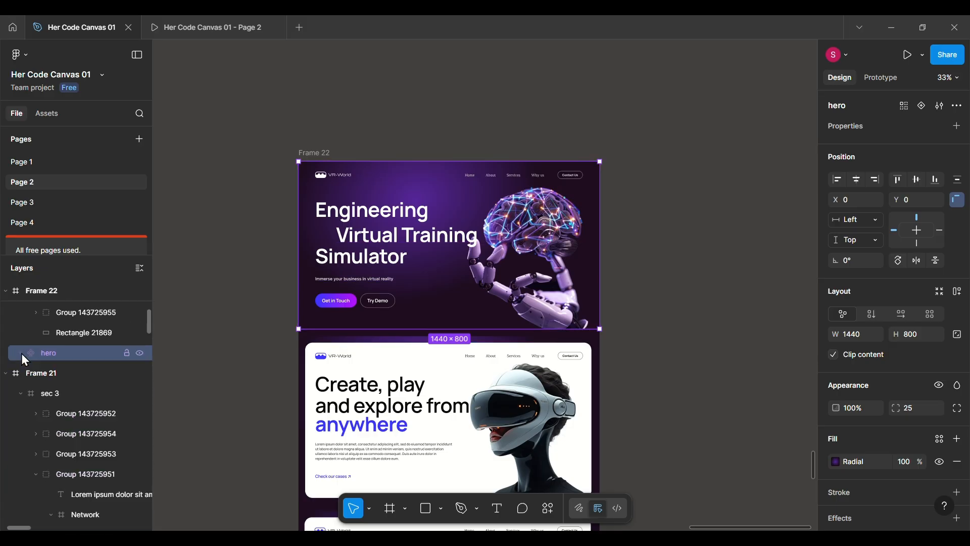
pyautogui.hotkey('ctrl', 'd')
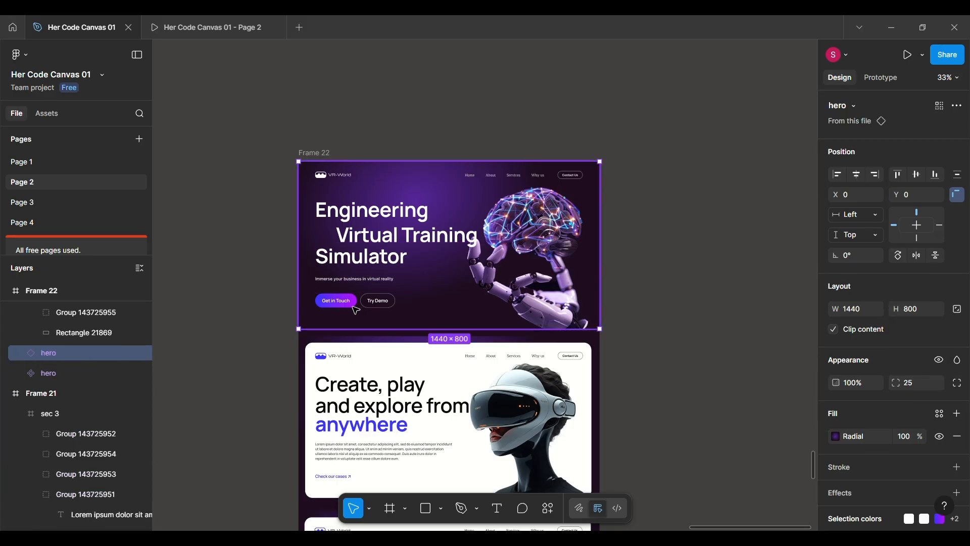
# Move the main hero component out of Frame 22 onto the empty canvas beside it.
pyautogui.click(39, 369)
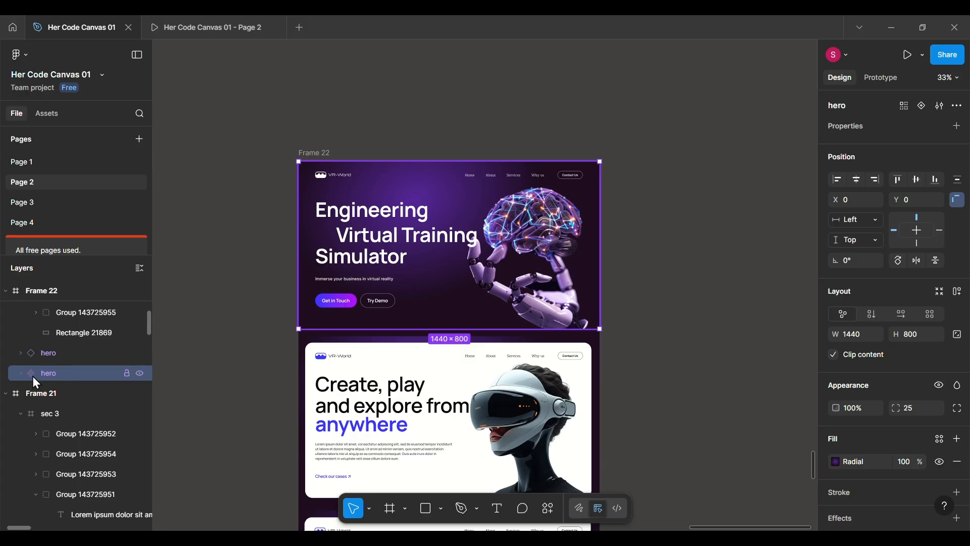
pyautogui.moveTo(398, 278); pyautogui.dragTo(774, 177)
pyautogui.hotkey('shift', '2')
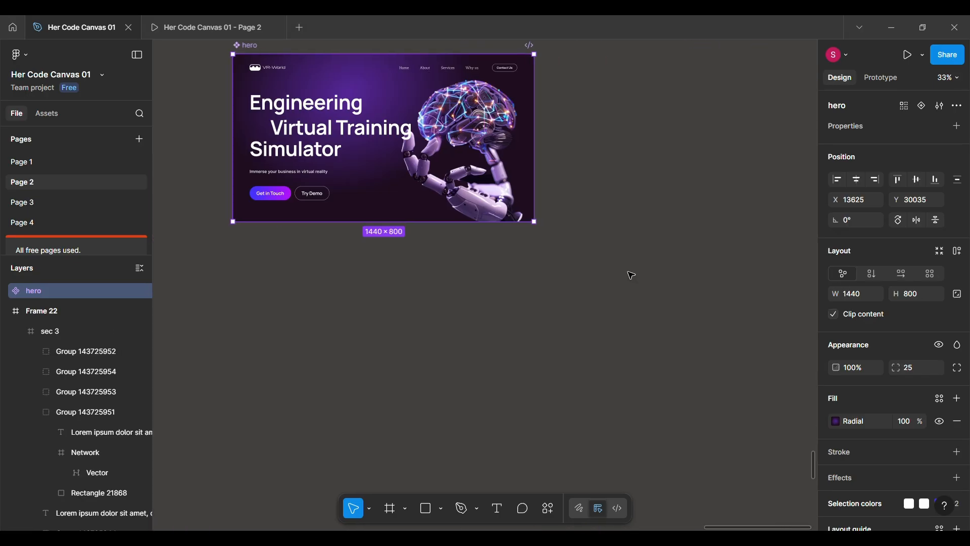
pyautogui.scroll(1, 631, 276)
pyautogui.moveTo(631, 276); pyautogui.dragTo(687, 262)
pyautogui.hscroll(1, 688, 262)
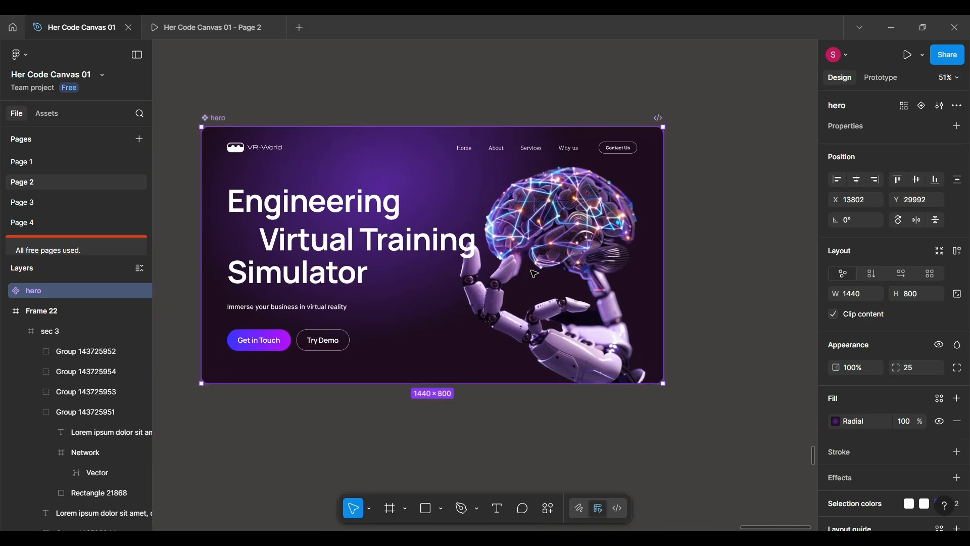
# Add a second variant to the hero component.
pyautogui.click(922, 106)
pyautogui.scroll(-3, 550, 292)
pyautogui.scroll(-2, 550, 292)
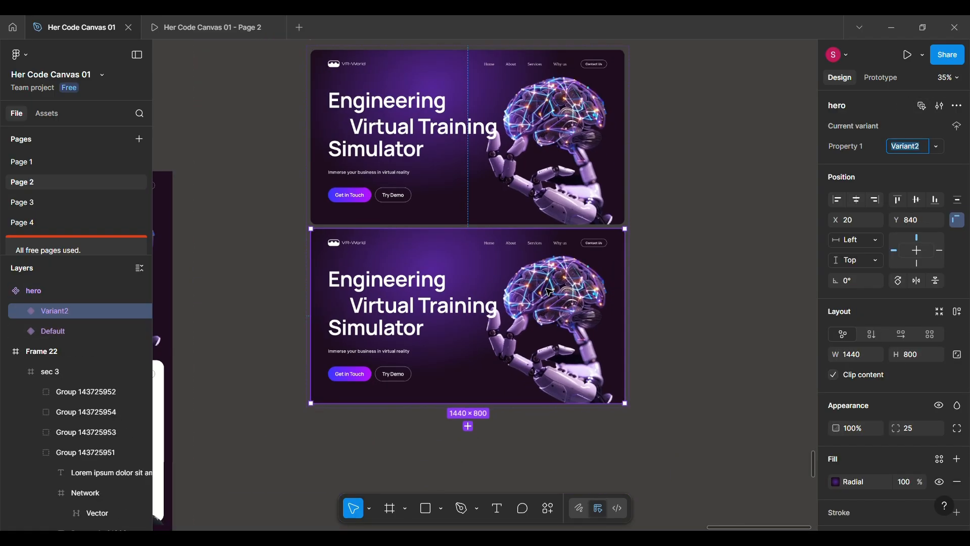
# Apply vertical auto layout to the hero component set, with hug width, centred alignment and a wider gap between the variants.
pyautogui.scroll(2, 429, 180)
pyautogui.click(319, 117)
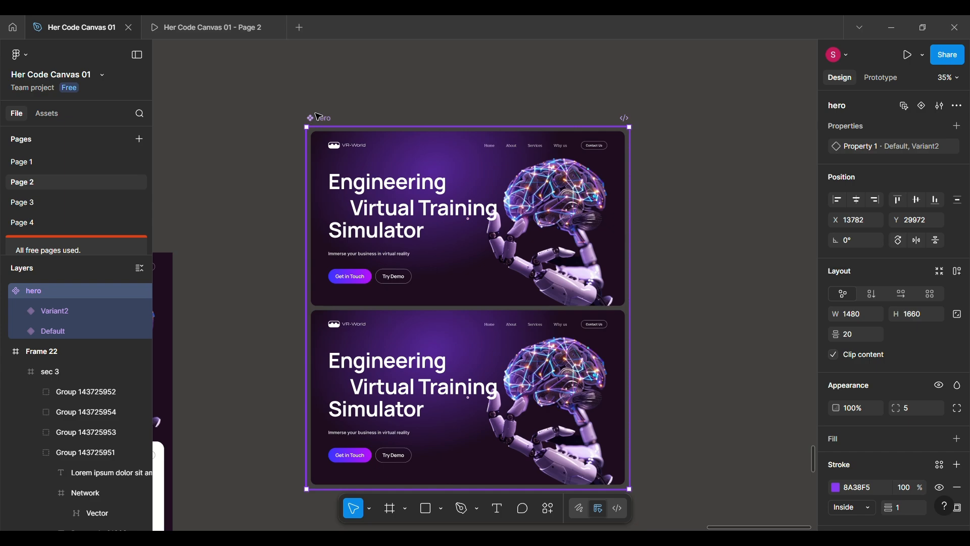
pyautogui.rightClick(360, 128)
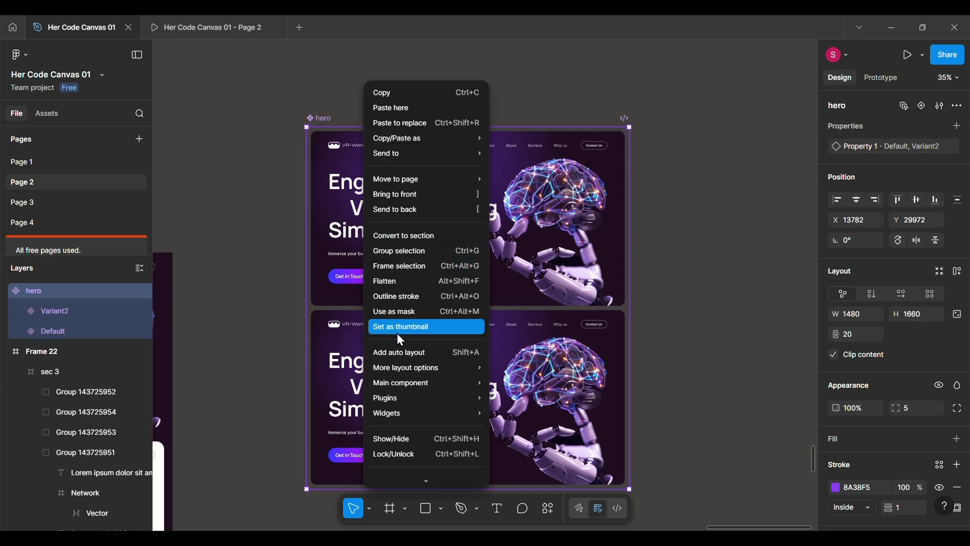
pyautogui.click(399, 352)
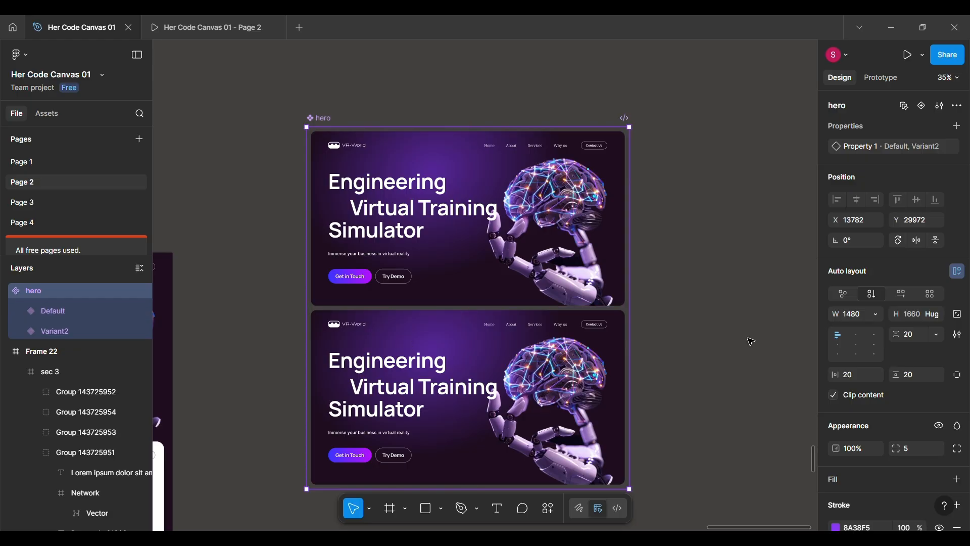
pyautogui.click(870, 318)
pyautogui.click(864, 328)
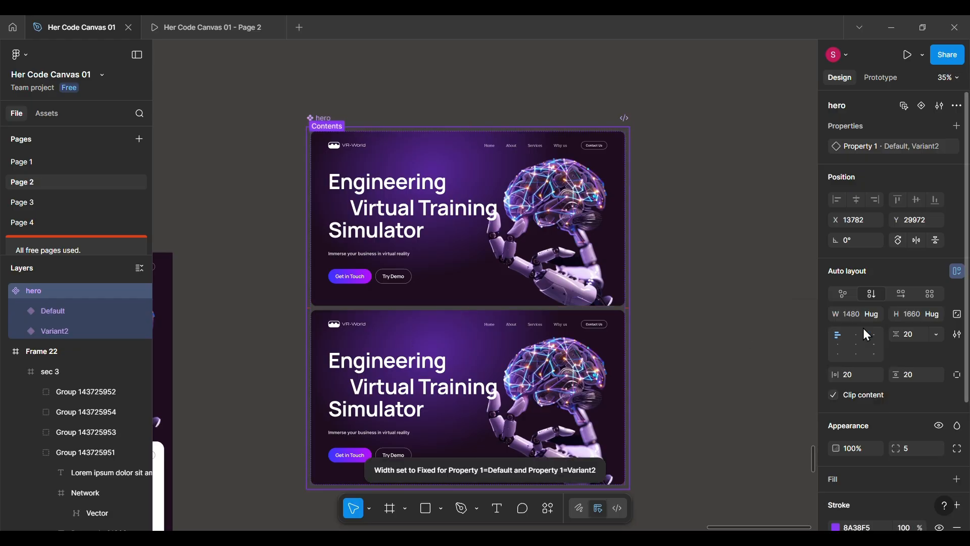
pyautogui.click(857, 345)
pyautogui.scroll(-3, 506, 121)
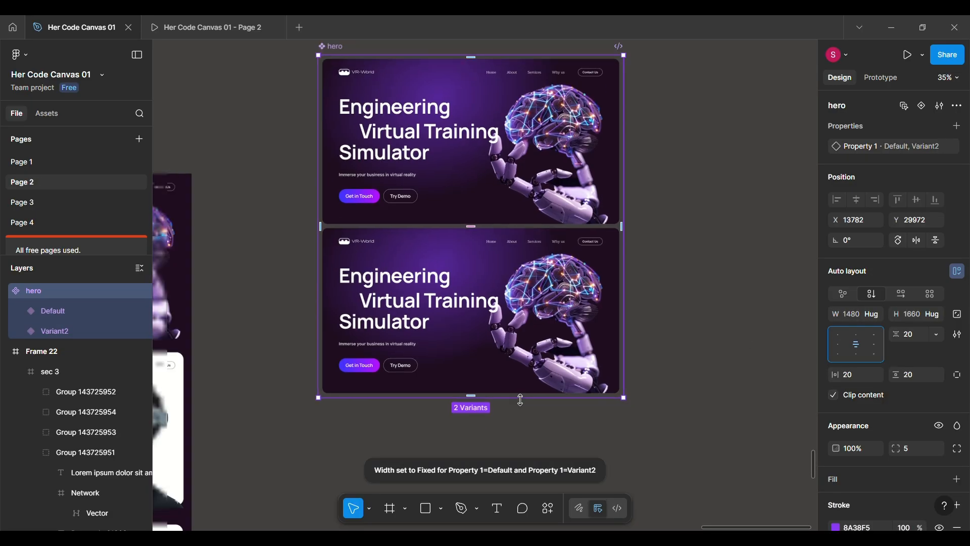
pyautogui.click(507, 299)
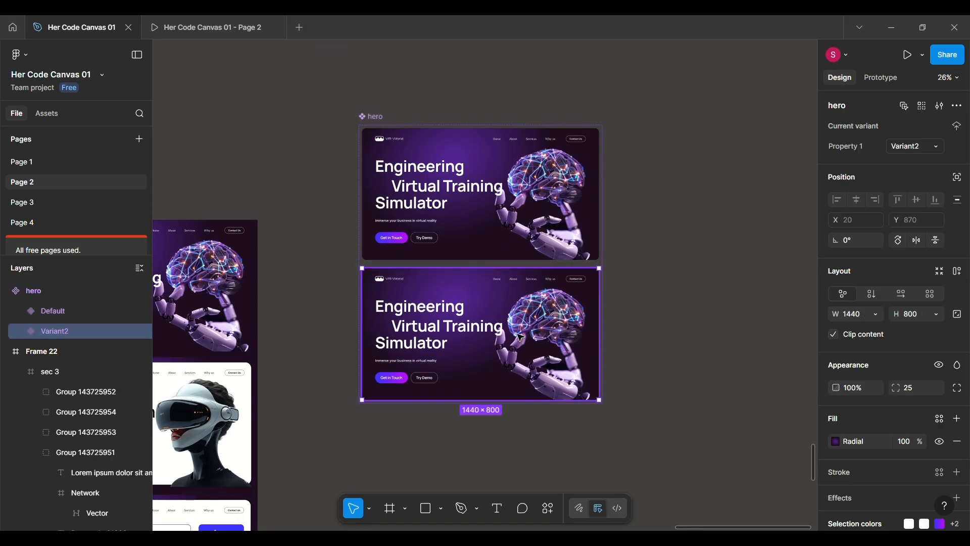
# Move the brain and robot hand image in the Default variant horizontally out of the frame to X 1361.
pyautogui.scroll(3, 509, 298)
pyautogui.scroll(2, 509, 262)
pyautogui.doubleClick(551, 165)
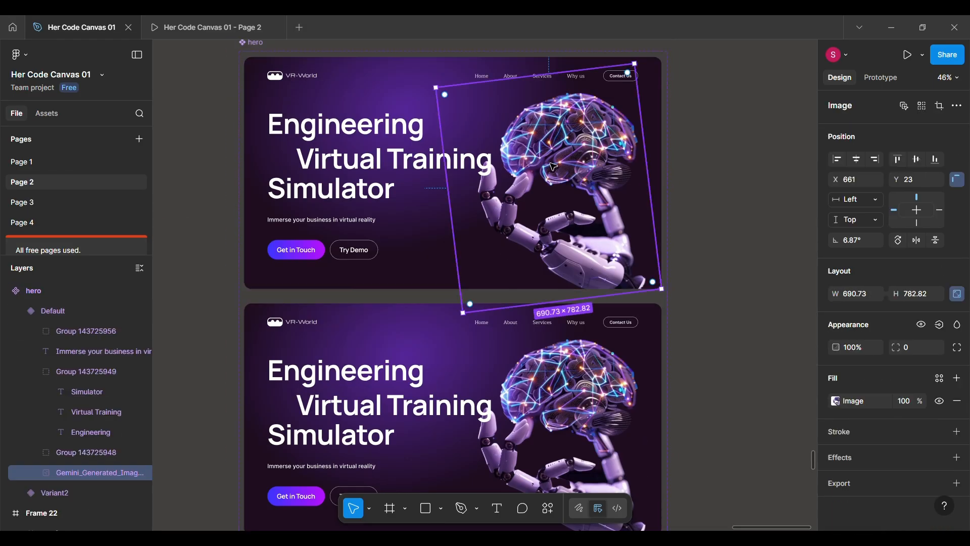
pyautogui.scroll(-1, 551, 165)
pyautogui.scroll(2, 551, 165)
pyautogui.hotkey('shift', 'Right')
pyautogui.hotkey('shift', 'Right')
pyautogui.hotkey('shift', 'Right')
pyautogui.hotkey('shift', 'Right')
pyautogui.hotkey('shift', 'Right')
pyautogui.hotkey('shift', 'Right')
pyautogui.hotkey('shift', 'Right')
pyautogui.hotkey('shift', 'Right')
pyautogui.hotkey('shift', 'Right')
pyautogui.hotkey('shift', 'Right')
pyautogui.hotkey('shift', 'Right')
pyautogui.hotkey('shift', 'Right')
pyautogui.hotkey('shift', 'Right')
pyautogui.hotkey('shift', 'Right')
pyautogui.hotkey('shift', 'Right')
pyautogui.hotkey('shift', 'Right')
pyautogui.hotkey('shift', 'Right')
pyautogui.hotkey('shift', 'Right')
pyautogui.hotkey('shift', 'Right')
pyautogui.hotkey('shift', 'Right')
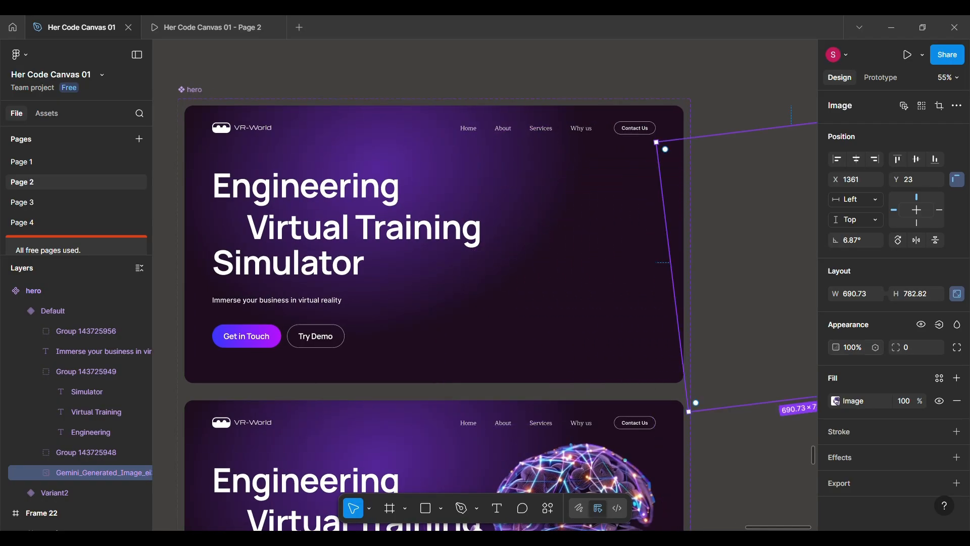
# Move the navigation header group in the Default variant up out of the frame to Y -144.
pyautogui.scroll(1, 397, 117)
pyautogui.hscroll(-2, 396, 116)
pyautogui.click(285, 162)
pyautogui.hotkey('shift', 'Up')
pyautogui.hotkey('shift', 'Up')
pyautogui.hotkey('shift', 'Up')
pyautogui.hotkey('shift', 'Up')
pyautogui.hotkey('shift', 'Up')
pyautogui.hotkey('shift', 'Up')
pyautogui.hotkey('shift', 'Up')
pyautogui.hotkey('shift', 'Up')
pyautogui.hotkey('shift', 'Up')
pyautogui.hotkey('shift', 'Up')
pyautogui.hotkey('shift', 'Up')
pyautogui.hotkey('shift', 'Up')
pyautogui.hotkey('shift', 'Up')
pyautogui.hotkey('shift', 'Up')
pyautogui.hotkey('shift', 'Up')
pyautogui.hotkey('shift', 'Up')
pyautogui.hotkey('shift', 'Up')
pyautogui.hotkey('shift', 'Up')
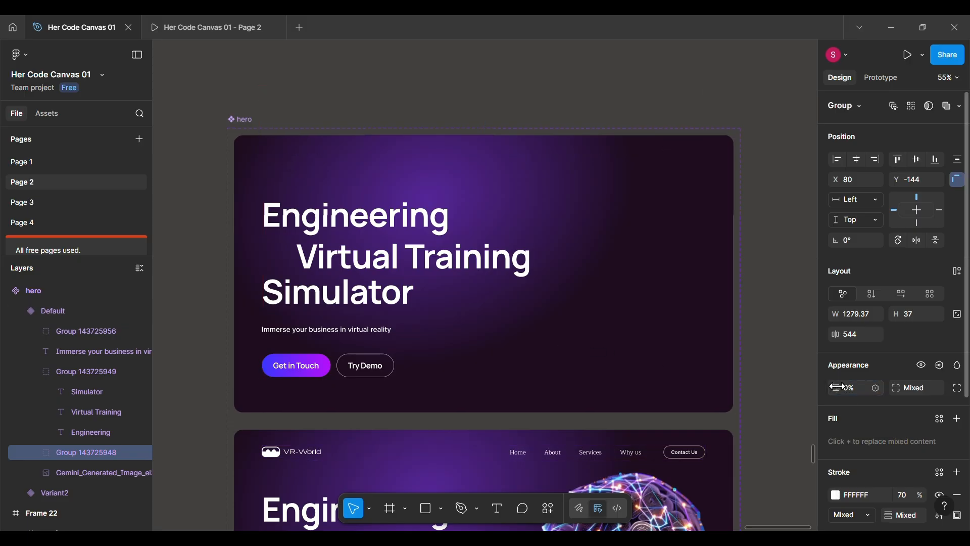
# Move the headline text group in the Default variant left out of the frame to X -870.
pyautogui.click(369, 253)
pyautogui.hotkey('shift', 'Left')
pyautogui.hotkey('shift', 'Left')
pyautogui.hotkey('shift', 'Left')
pyautogui.hotkey('shift', 'Left')
pyautogui.hotkey('shift', 'Left')
pyautogui.hotkey('shift', 'Left')
pyautogui.hotkey('shift', 'Left')
pyautogui.hotkey('shift', 'Left')
pyautogui.hotkey('shift', 'Left')
pyautogui.hotkey('shift', 'Left')
pyautogui.hotkey('shift', 'Left')
pyautogui.hotkey('shift', 'Left')
pyautogui.hotkey('shift', 'Left')
pyautogui.hotkey('shift', 'Left')
pyautogui.hotkey('shift', 'Left')
pyautogui.hotkey('shift', 'Left')
pyautogui.hotkey('shift', 'Left')
pyautogui.hotkey('shift', 'Left')
pyautogui.hotkey('shift', 'Left')
pyautogui.hotkey('shift', 'Left')
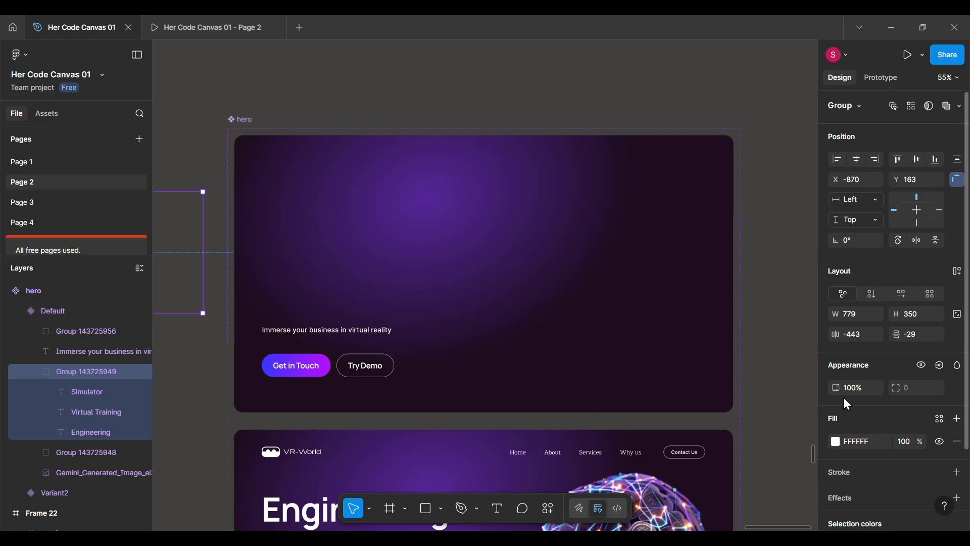
# Move the button group in the hero's Default variant down out of the frame to Y 861 and set its opacity to 0%.
pyautogui.click(350, 363)
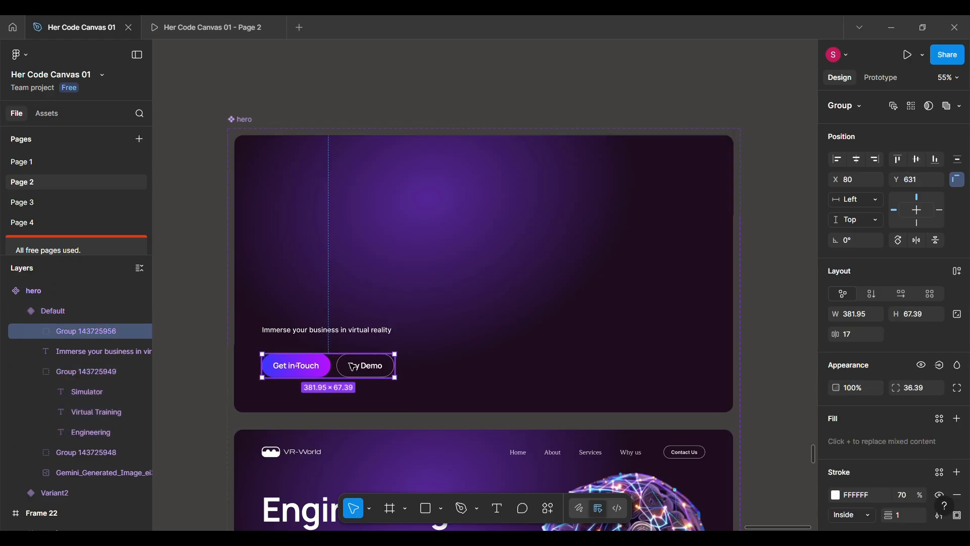
pyautogui.hotkey('shift', 'Down')
pyautogui.hotkey('shift', 'Down')
pyautogui.hotkey('shift', 'Down')
pyautogui.hotkey('shift', 'Down')
pyautogui.hotkey('shift', 'Down')
pyautogui.hotkey('shift', 'Down')
pyautogui.hotkey('shift', 'Down')
pyautogui.hotkey('shift', 'Down')
pyautogui.hotkey('shift', 'Down')
pyautogui.hotkey('shift', 'Down')
pyautogui.hotkey('shift', 'Down')
pyautogui.hotkey('shift', 'Down')
pyautogui.hotkey('shift', 'Down')
pyautogui.hotkey('shift', 'Down')
pyautogui.hotkey('shift', 'Down')
pyautogui.hotkey('shift', 'Down')
pyautogui.hotkey('shift', 'Down')
pyautogui.hotkey('shift', 'Down')
pyautogui.hotkey('shift', 'Down')
pyautogui.hotkey('shift', 'Down')
pyautogui.moveTo(844, 387); pyautogui.dragTo(714, 385)
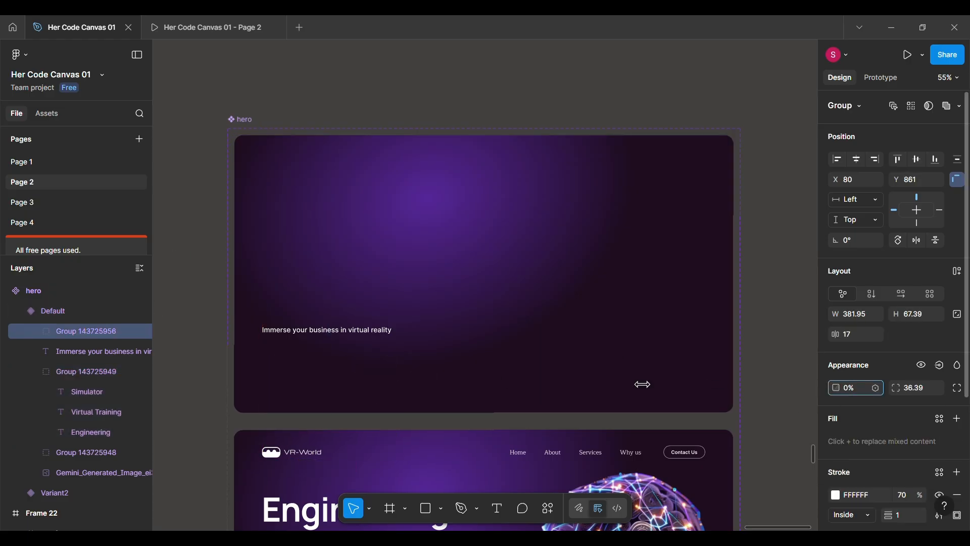
# Lower the opacity of the tagline text in the hero's Default variant until it is fully transparent.
pyautogui.click(363, 331)
pyautogui.moveTo(835, 397); pyautogui.dragTo(558, 401)
pyautogui.scroll(-5, 455, 336)
pyautogui.click(461, 251)
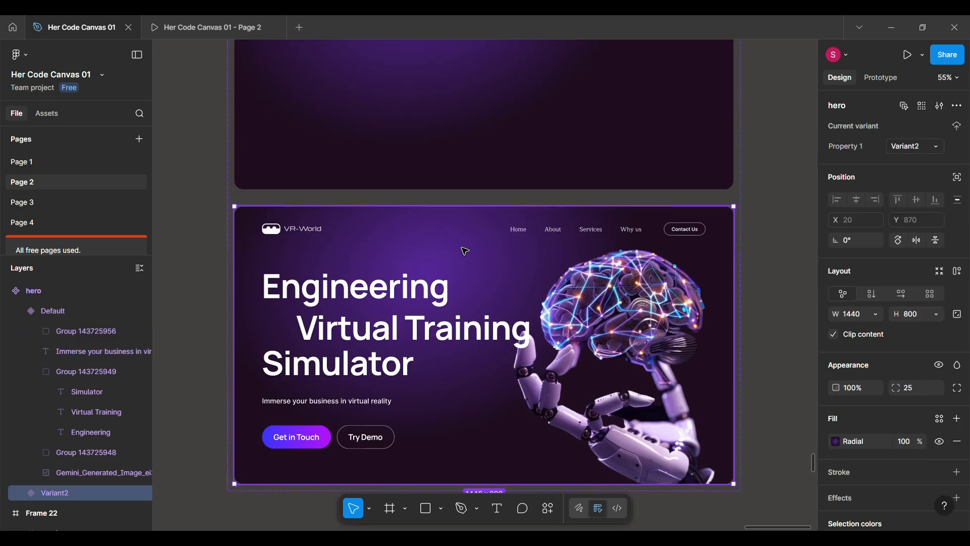
# Connect the hero's Default variant to Variant2 with a prototype interaction triggered on Mouse enter.
pyautogui.scroll(-1, 394, 343)
pyautogui.scroll(-1, 393, 344)
pyautogui.click(881, 78)
pyautogui.click(445, 209)
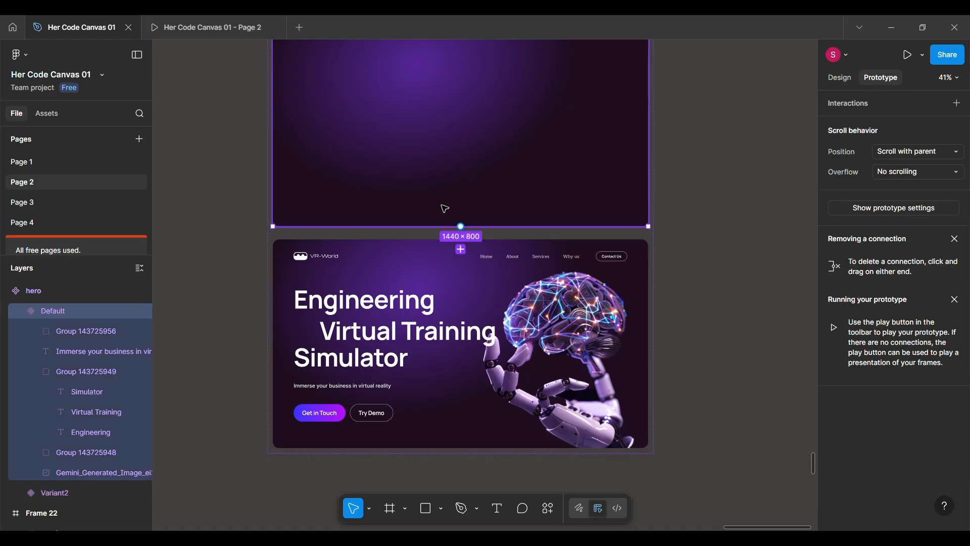
pyautogui.moveTo(462, 227); pyautogui.dragTo(461, 253)
pyautogui.click(502, 299)
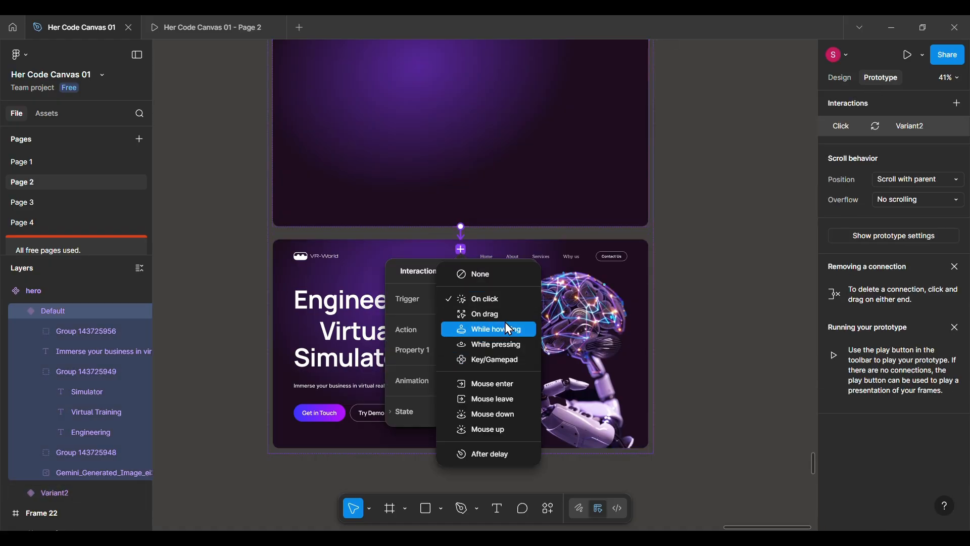
pyautogui.click(493, 385)
# Set the hero interaction's animation to Smart animate with a duration of 600 ms.
pyautogui.click(487, 402)
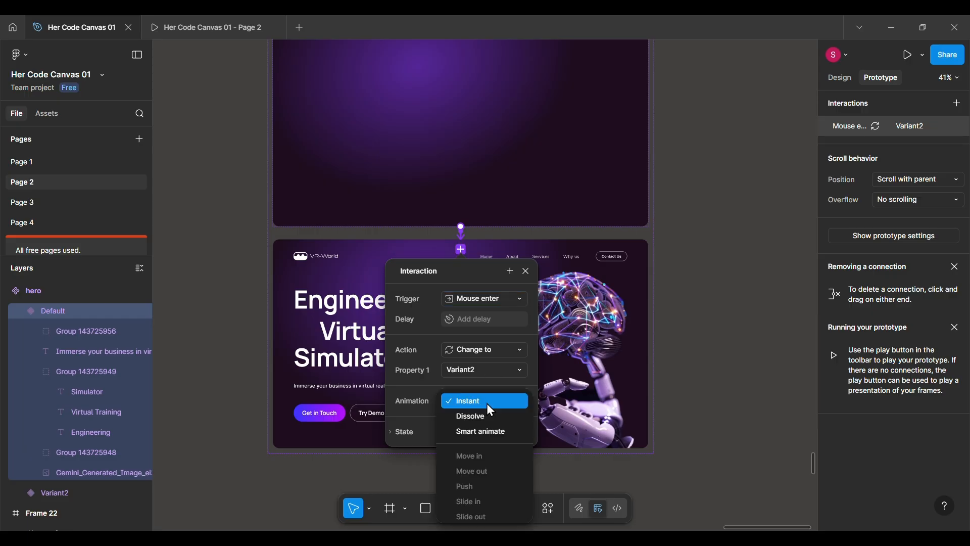
pyautogui.click(479, 431)
pyautogui.scroll(-2, 480, 437)
pyautogui.click(491, 403)
pyautogui.write('600')
pyautogui.press('Return')
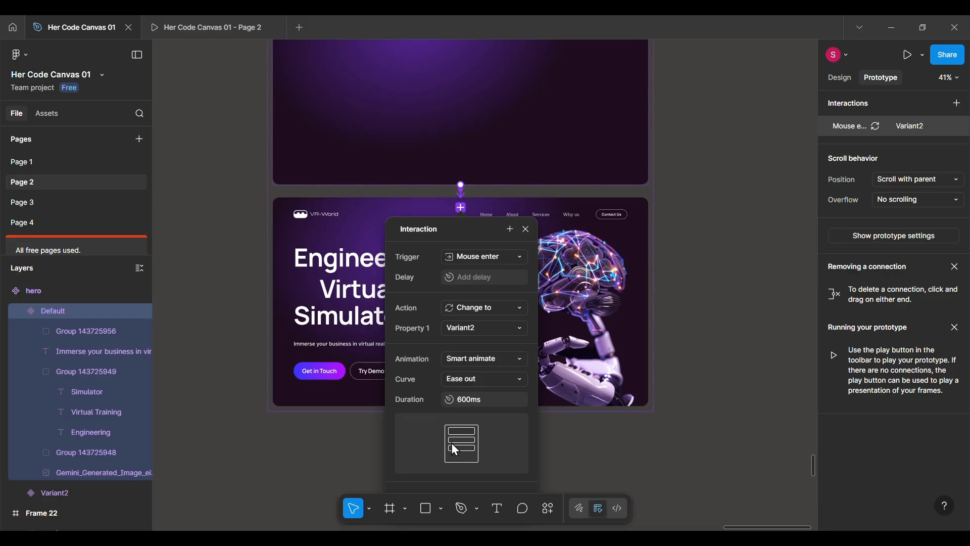
pyautogui.click(526, 229)
# Change the hero interaction's animation curve to Ease in and out.
pyautogui.click(460, 192)
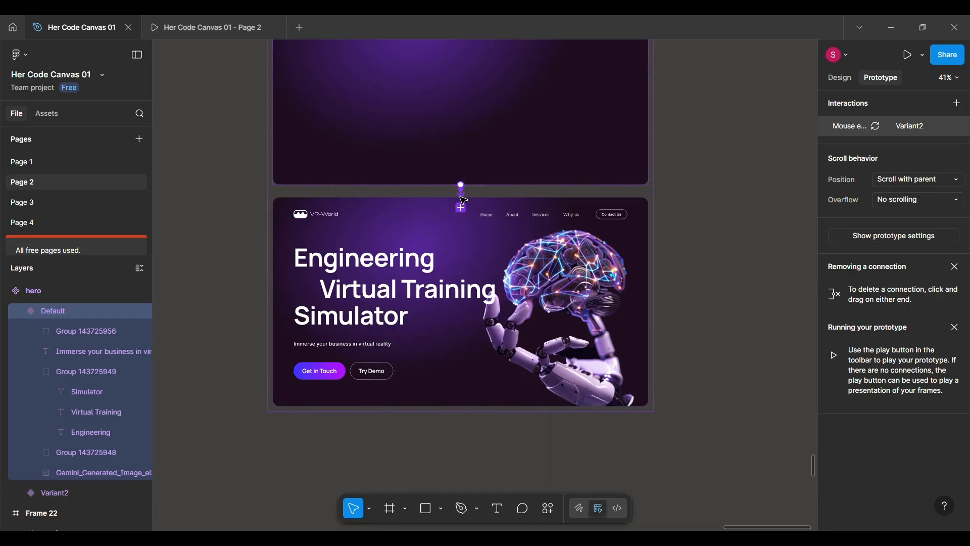
pyautogui.click(482, 380)
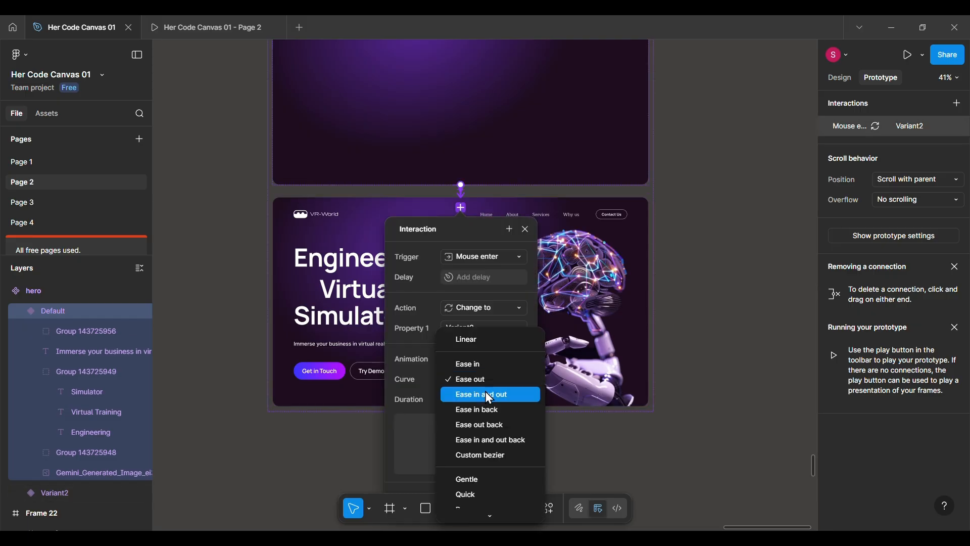
pyautogui.click(487, 395)
pyautogui.click(526, 229)
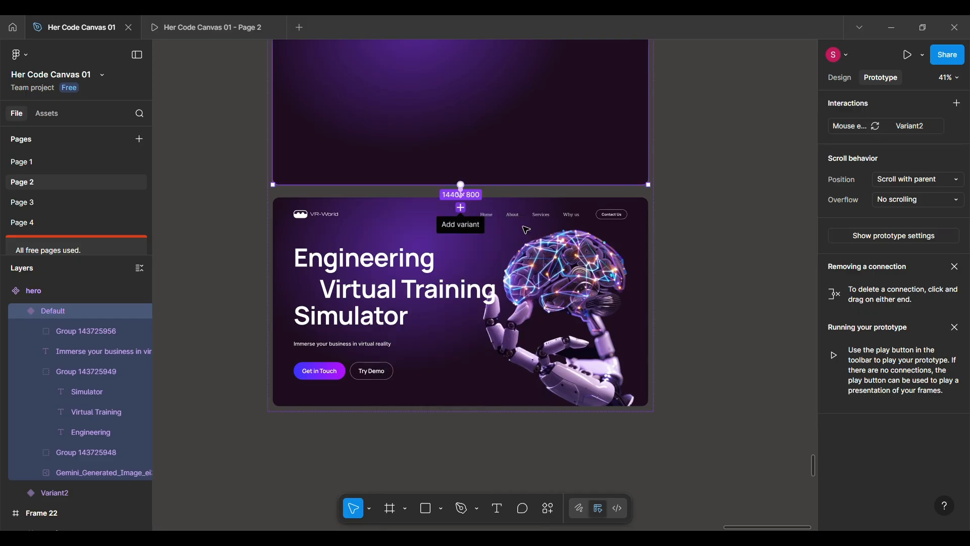
# Play the prototype of Frame 22 to check the hero entrance animation, then return to the design file.
pyautogui.scroll(-5, 480, 293)
pyautogui.hscroll(-2, 469, 295)
pyautogui.click(421, 158)
pyautogui.click(259, 221)
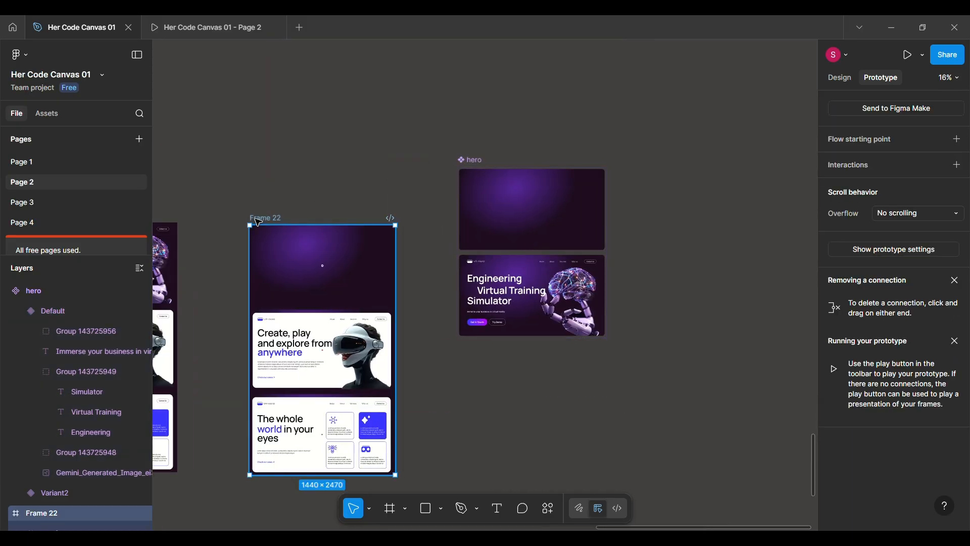
pyautogui.click(908, 59)
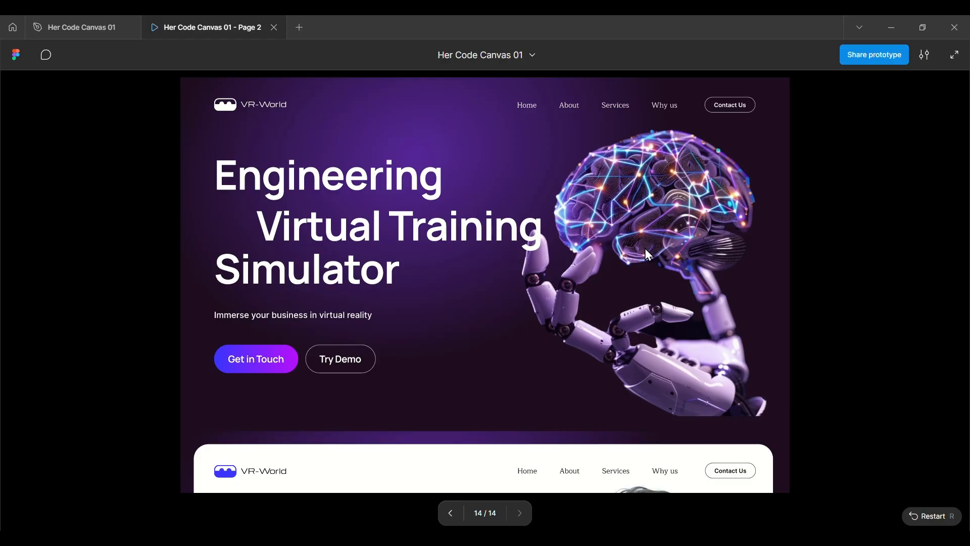
pyautogui.click(112, 36)
# Set the duration of the hero's Default to Variant2 animation to 1200 ms.
pyautogui.scroll(5, 553, 251)
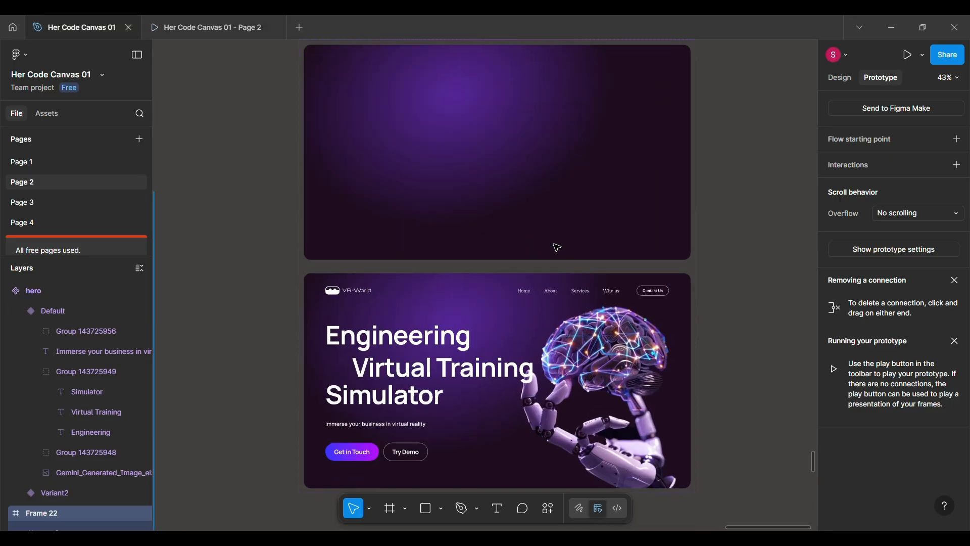
pyautogui.click(552, 237)
pyautogui.click(497, 253)
pyautogui.scroll(-3, 554, 379)
pyautogui.click(527, 391)
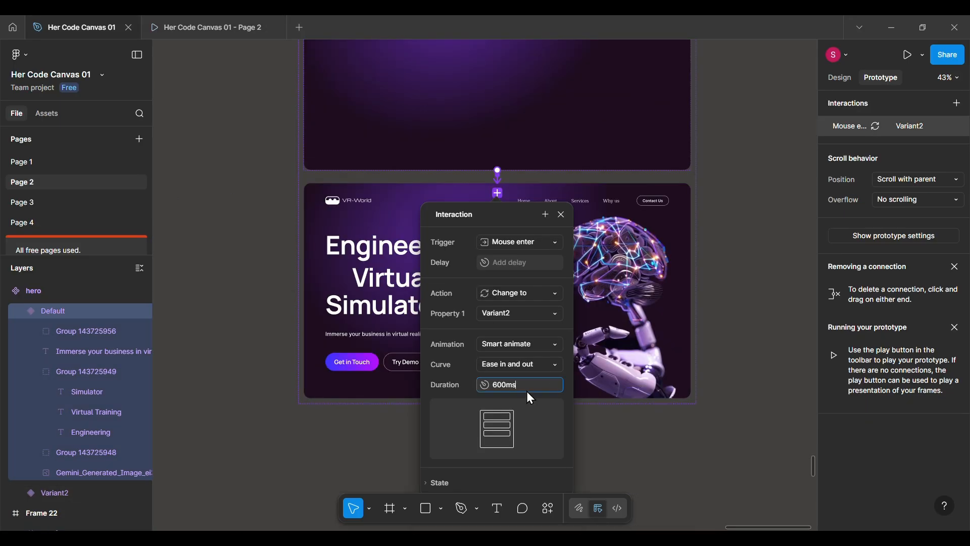
pyautogui.write('1200')
pyautogui.press('Return')
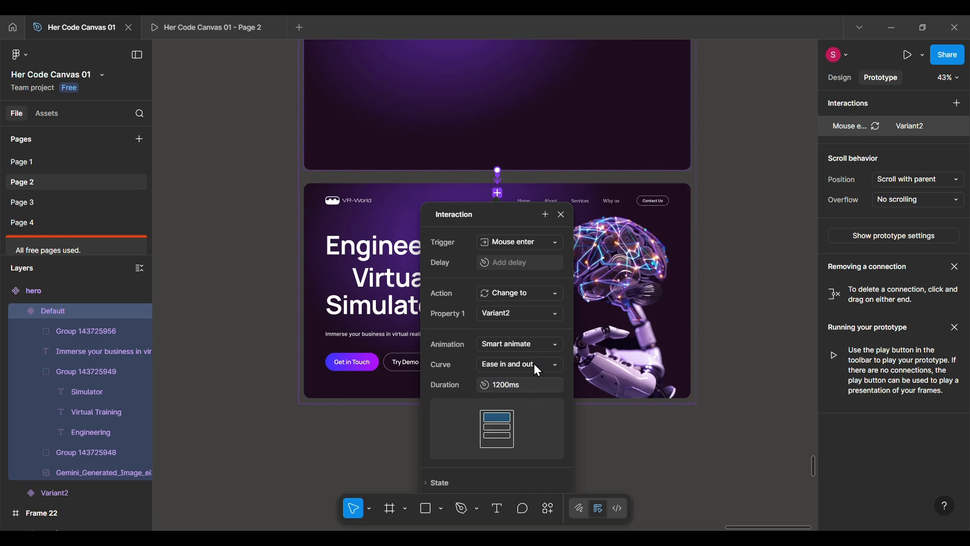
pyautogui.click(561, 214)
# Preview the slower hero entrance animation in the prototype and return to the design file.
pyautogui.scroll(-5, 563, 219)
pyautogui.click(238, 27)
pyautogui.click(86, 27)
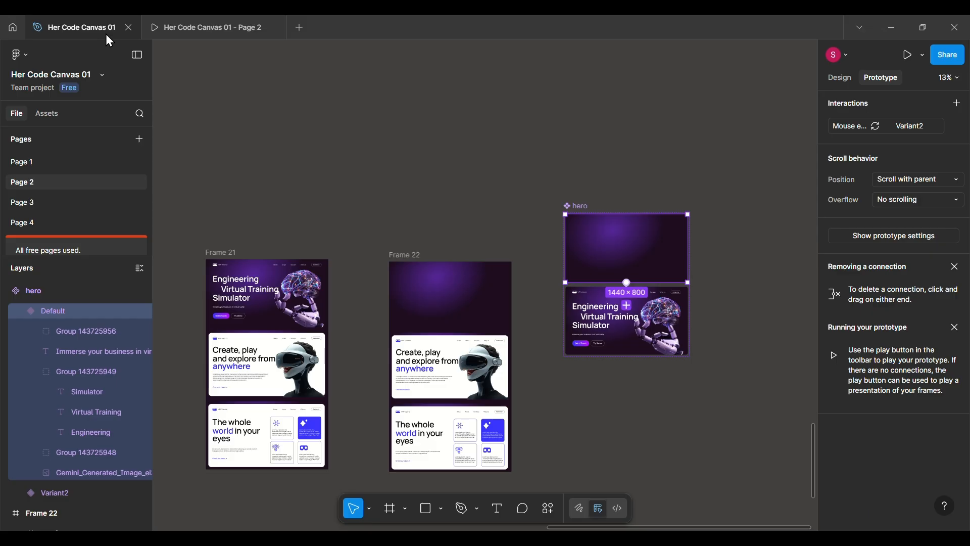
pyautogui.click(217, 27)
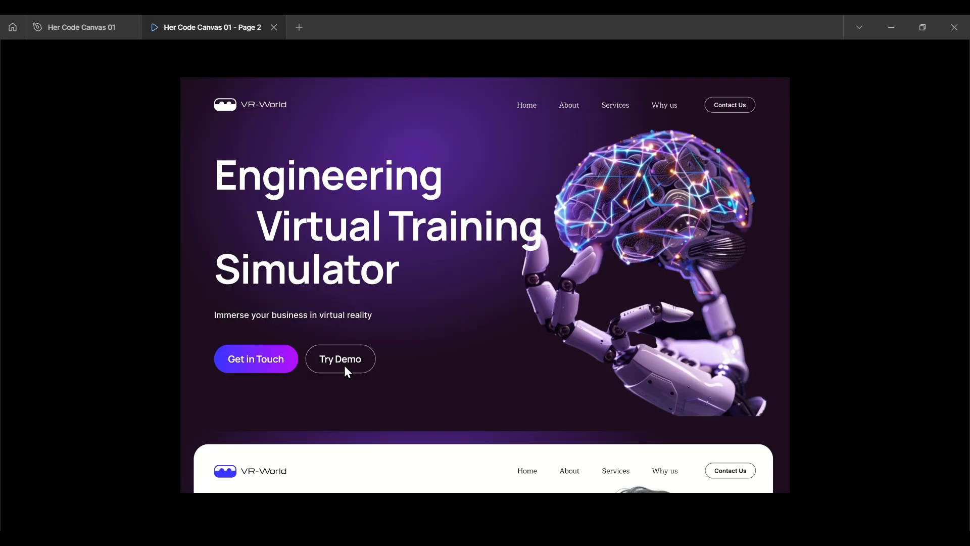
pyautogui.click(120, 30)
# Move the hero component set higher on the canvas to make room beneath it.
pyautogui.scroll(4, 638, 335)
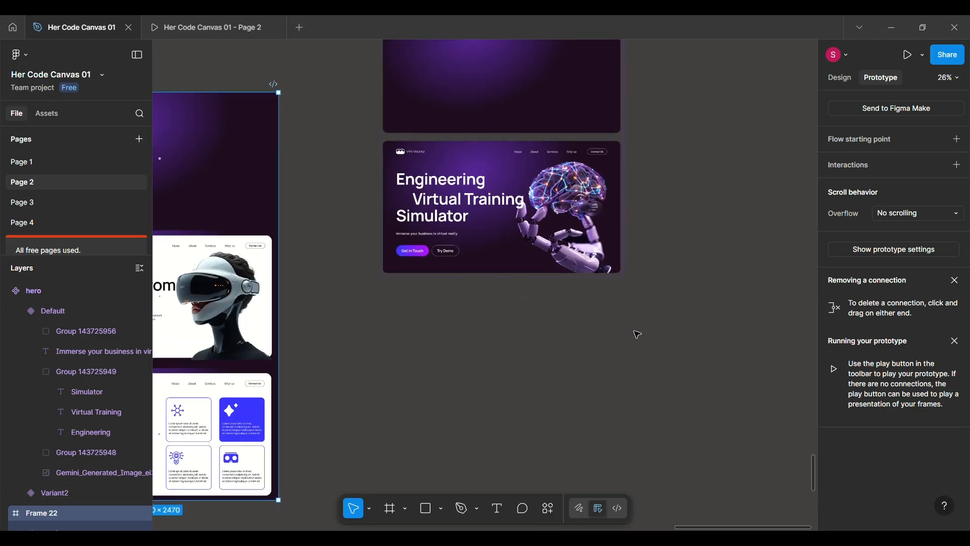
pyautogui.scroll(-4, 637, 335)
pyautogui.click(466, 305)
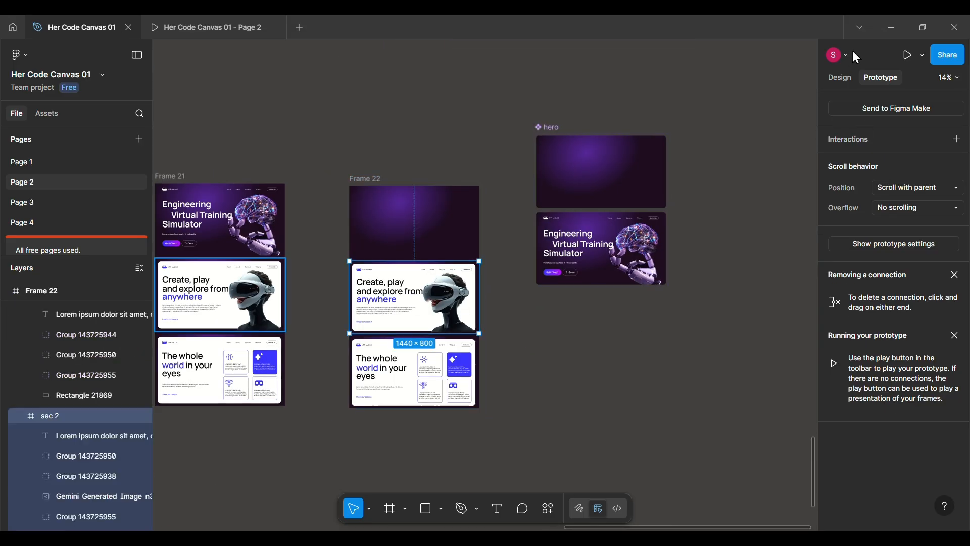
pyautogui.click(839, 78)
pyautogui.moveTo(548, 130); pyautogui.dragTo(563, 188)
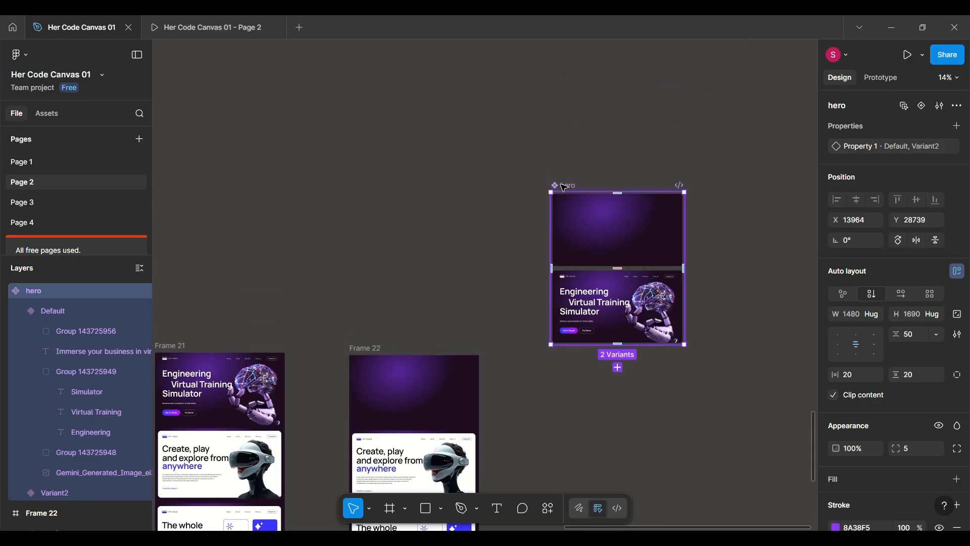
# Turn the sec 2 frame in Frame 22 into a component and place an instance of it over the original.
pyautogui.scroll(-4, 563, 187)
pyautogui.click(410, 288)
pyautogui.click(20, 415)
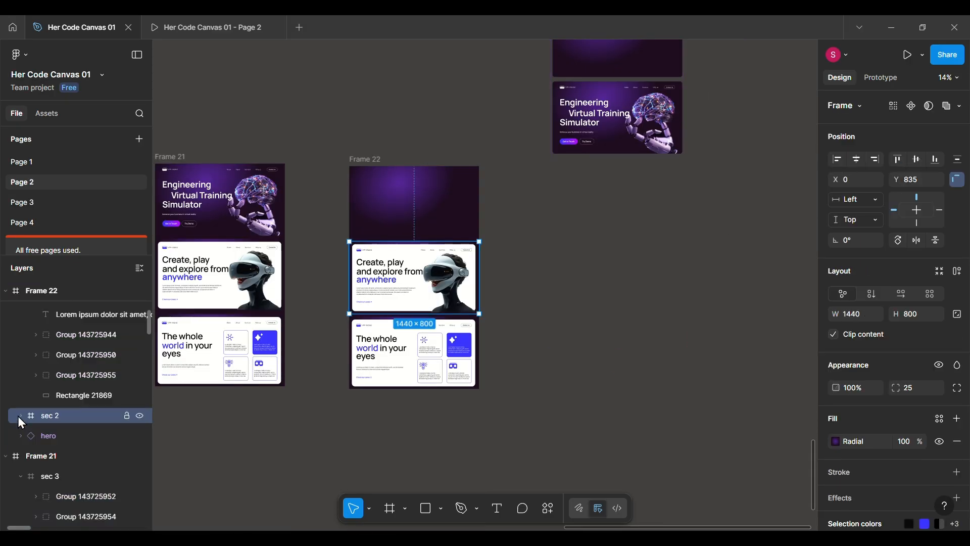
pyautogui.click(912, 107)
# Move the sec 2 main component out of Frame 22 and place it beneath the hero component set.
pyautogui.scroll(5, 390, 275)
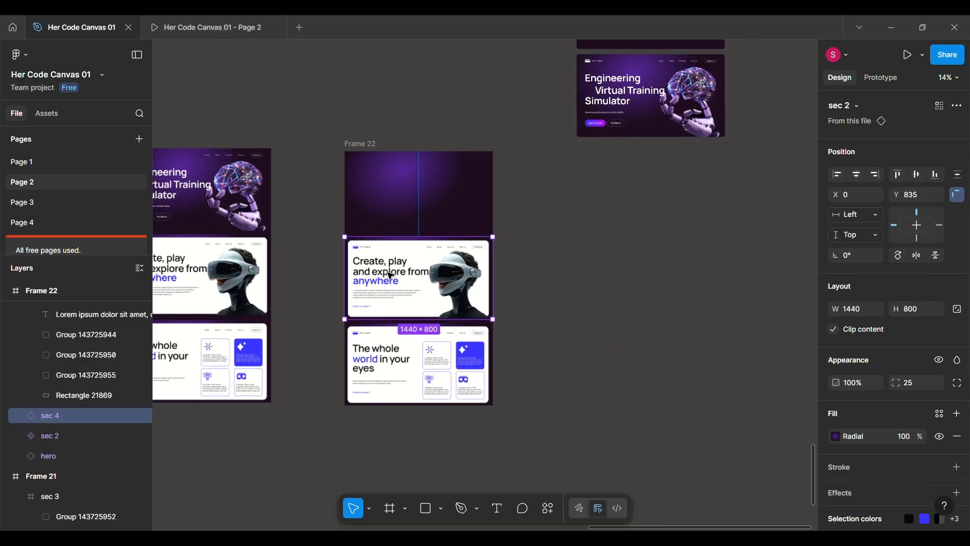
pyautogui.moveTo(547, 244); pyautogui.dragTo(791, 144)
pyautogui.scroll(-5, 733, 156)
pyautogui.moveTo(637, 238); pyautogui.dragTo(644, 200)
pyautogui.scroll(4, 644, 200)
pyautogui.scroll(3, 637, 191)
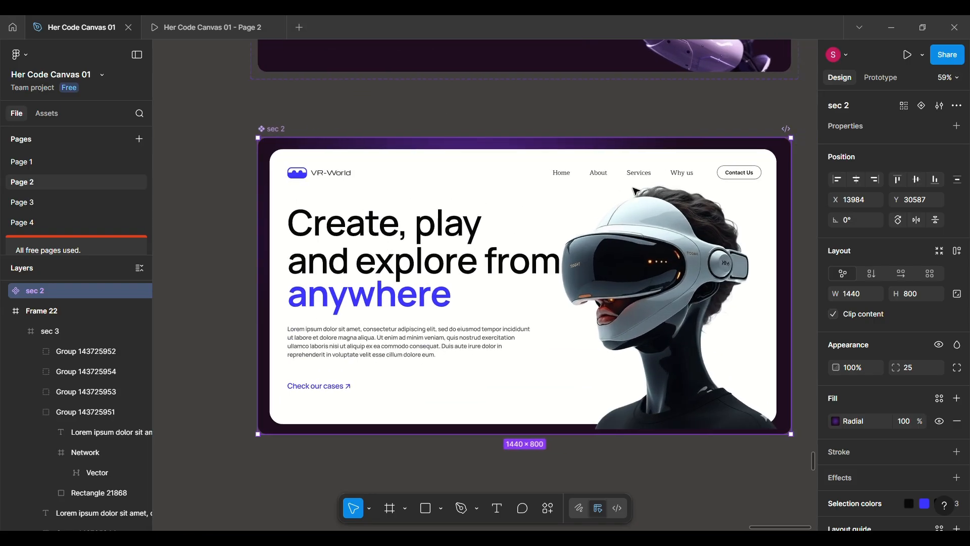
# Add a second variant to sec 2 and apply vertical auto layout to the set, with hug width and a wider gap.
pyautogui.click(921, 106)
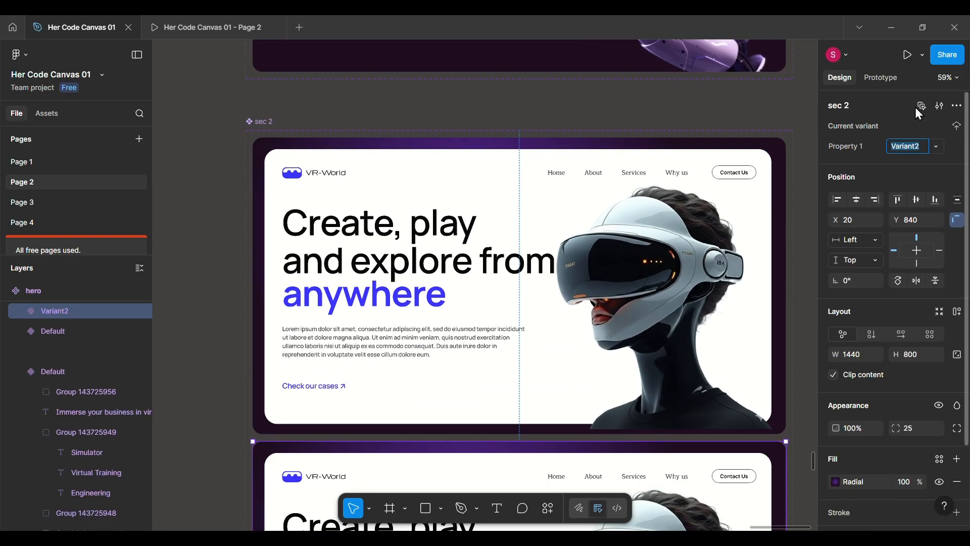
pyautogui.click(264, 122)
pyautogui.hotkey('shift', 'a')
pyautogui.scroll(-2, 264, 124)
pyautogui.click(876, 314)
pyautogui.click(857, 329)
pyautogui.scroll(-1, 439, 318)
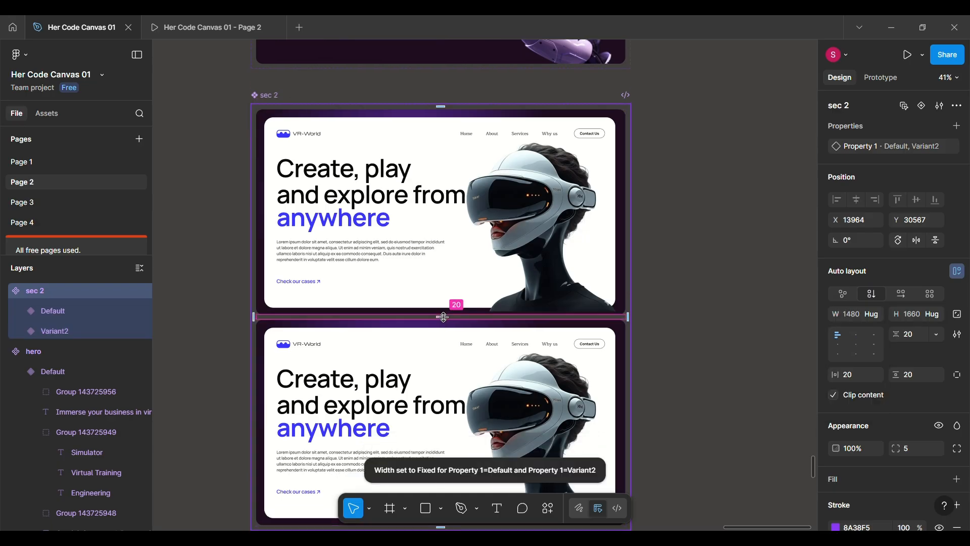
# Try moving the VR headset image in sec 2's Default variant horizontally out of the frame to X 1353.
pyautogui.click(472, 220)
pyautogui.click(511, 209)
pyautogui.scroll(3, 510, 209)
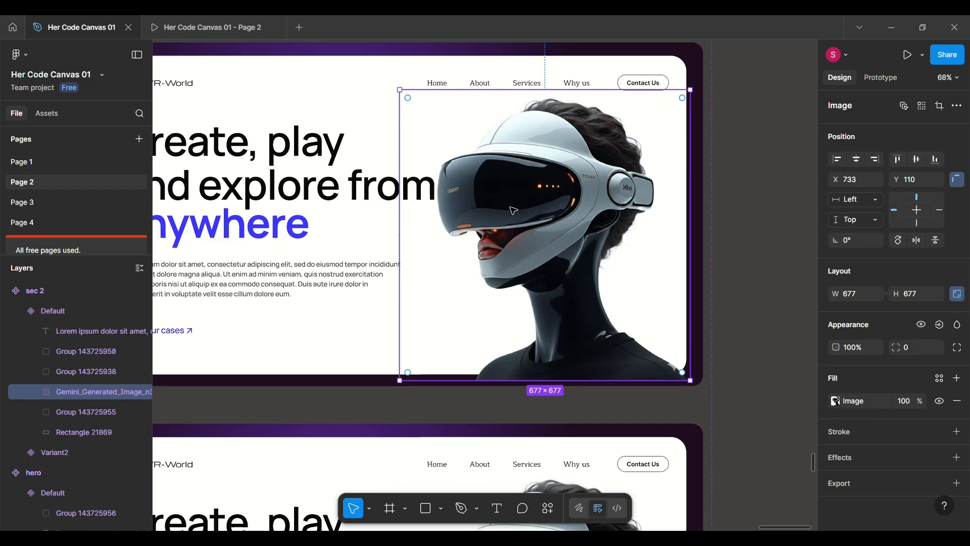
pyautogui.hotkey('shift', 'Right')
pyautogui.hotkey('shift', 'Right')
pyautogui.hotkey('shift', 'Right')
pyautogui.hotkey('shift', 'Right')
pyautogui.hotkey('shift', 'Right')
pyautogui.hotkey('shift', 'Right')
pyautogui.hotkey('shift', 'Right')
pyautogui.hotkey('shift', 'Right')
pyautogui.hotkey('shift', 'Right')
pyautogui.hotkey('shift', 'Right')
pyautogui.hotkey('shift', 'Right')
pyautogui.hotkey('shift', 'Right')
pyautogui.hotkey('shift', 'Right')
pyautogui.hotkey('shift', 'Right')
pyautogui.hotkey('shift', 'Right')
pyautogui.hotkey('shift', 'Right')
pyautogui.hotkey('shift', 'Right')
pyautogui.hotkey('shift', 'Right')
pyautogui.hotkey('shift', 'Right')
pyautogui.hotkey('shift', 'Right')
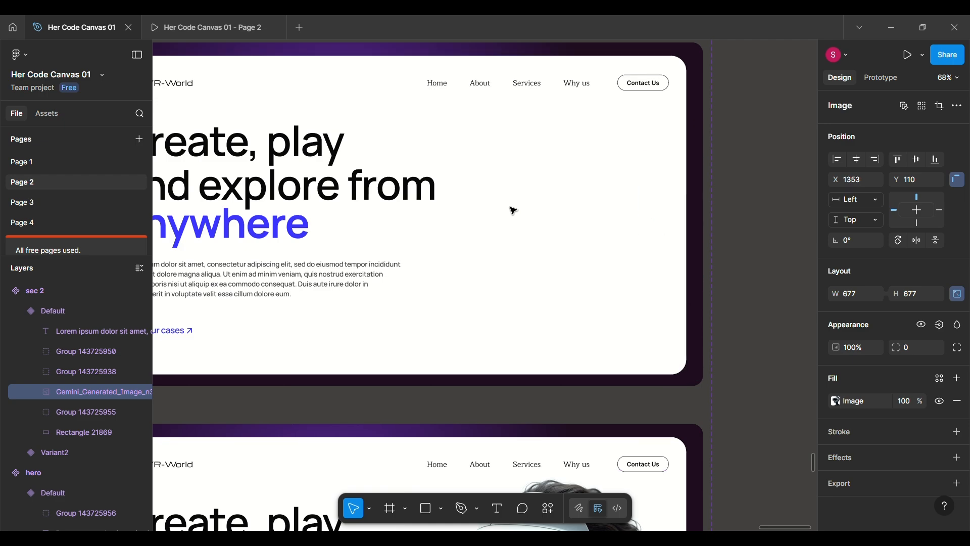
pyautogui.hotkey('ctrl', 'z')
# Move the VR headset image in sec 2's Default variant down out of the frame to Y 840, with 0% opacity.
pyautogui.hotkey('shift', 'Down')
pyautogui.hotkey('shift', 'Down')
pyautogui.hotkey('shift', 'Down')
pyautogui.hotkey('shift', 'Down')
pyautogui.hotkey('shift', 'Down')
pyautogui.hotkey('shift', 'Down')
pyautogui.hotkey('shift', 'Down')
pyautogui.hotkey('shift', 'Down')
pyautogui.hotkey('shift', 'Down')
pyautogui.hotkey('shift', 'Down')
pyautogui.hotkey('shift', 'Down')
pyautogui.hotkey('shift', 'Down')
pyautogui.hotkey('shift', 'Down')
pyautogui.hotkey('shift', 'Down')
pyautogui.hotkey('shift', 'Down')
pyautogui.hotkey('shift', 'Down')
pyautogui.hotkey('shift', 'Down')
pyautogui.hotkey('shift', 'Down')
pyautogui.hotkey('shift', 'Down')
pyautogui.hotkey('shift', 'Down')
pyautogui.hotkey('shift', 'Down')
pyautogui.hotkey('shift', 'Down')
pyautogui.hotkey('shift', 'Down')
pyautogui.hotkey('shift', 'Down')
pyautogui.hotkey('shift', 'Down')
pyautogui.hscroll(-3, 385, 216)
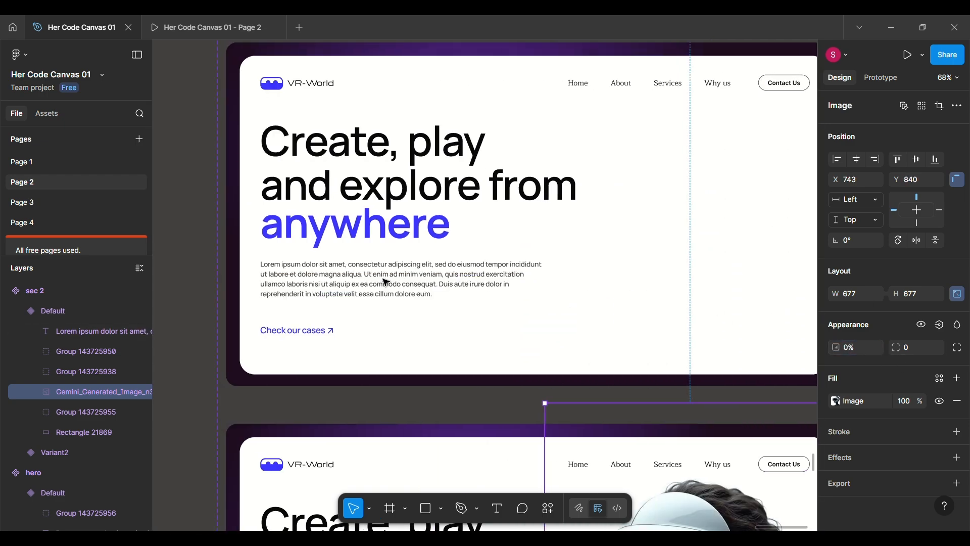
# Move the headline group in sec 2's Default variant left out of the frame to X -800.
pyautogui.scroll(-3, 388, 217)
pyautogui.click(389, 213)
pyautogui.scroll(-1, 390, 214)
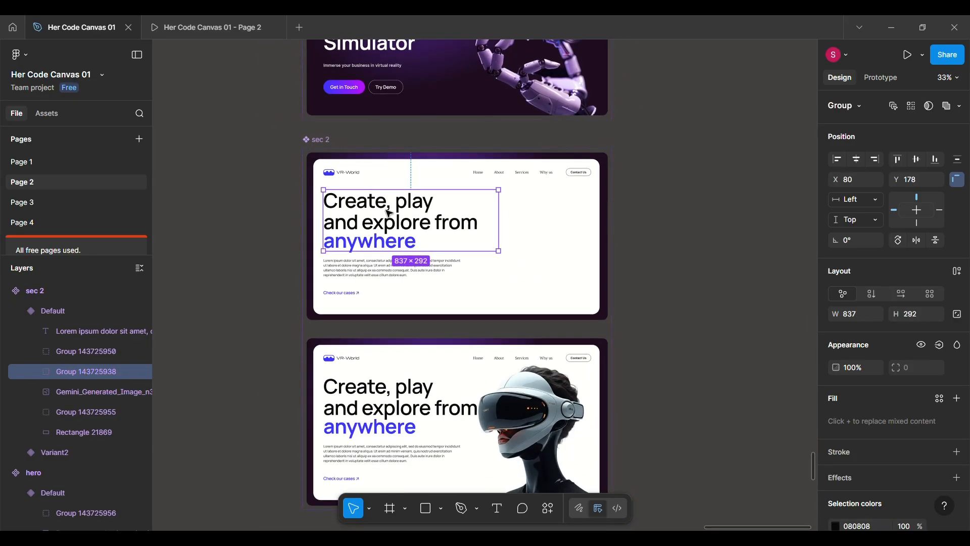
pyautogui.hotkey('shift', 'Left')
pyautogui.hotkey('shift', 'Left')
pyautogui.hotkey('shift', 'Left')
pyautogui.hotkey('shift', 'Left')
pyautogui.hotkey('shift', 'Left')
pyautogui.hotkey('shift', 'Left')
pyautogui.hotkey('shift', 'Left')
pyautogui.hotkey('shift', 'Left')
pyautogui.hotkey('shift', 'Left')
pyautogui.hotkey('shift', 'Left')
pyautogui.hotkey('shift', 'Left')
pyautogui.hotkey('shift', 'Left')
pyautogui.hotkey('shift', 'Left')
pyautogui.hotkey('shift', 'Left')
pyautogui.hotkey('shift', 'Left')
pyautogui.hotkey('shift', 'Left')
pyautogui.hotkey('shift', 'Left')
pyautogui.hotkey('shift', 'Left')
pyautogui.hotkey('shift', 'Left')
pyautogui.hotkey('shift', 'Left')
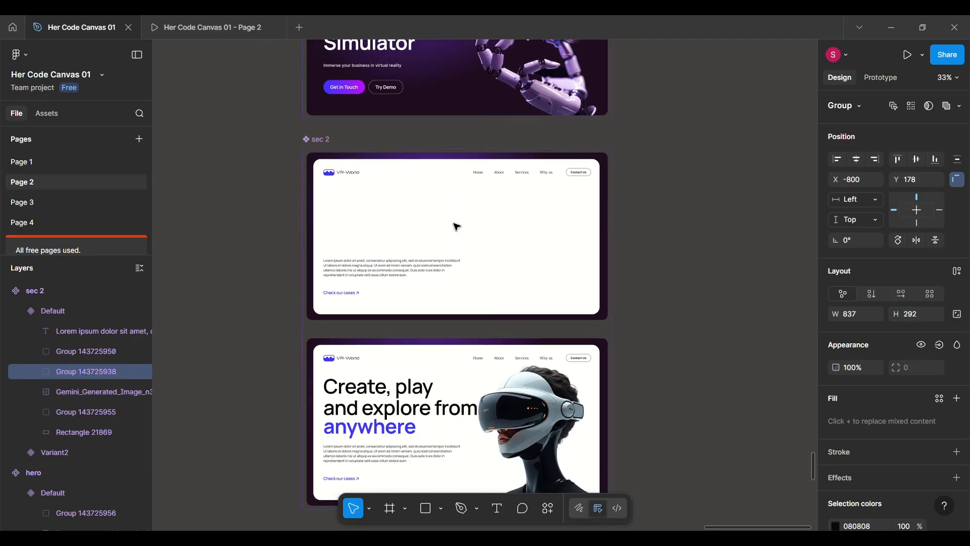
# Set the opacity of the lorem ipsum paragraph in sec 2's Default variant to 0%.
pyautogui.click(374, 274)
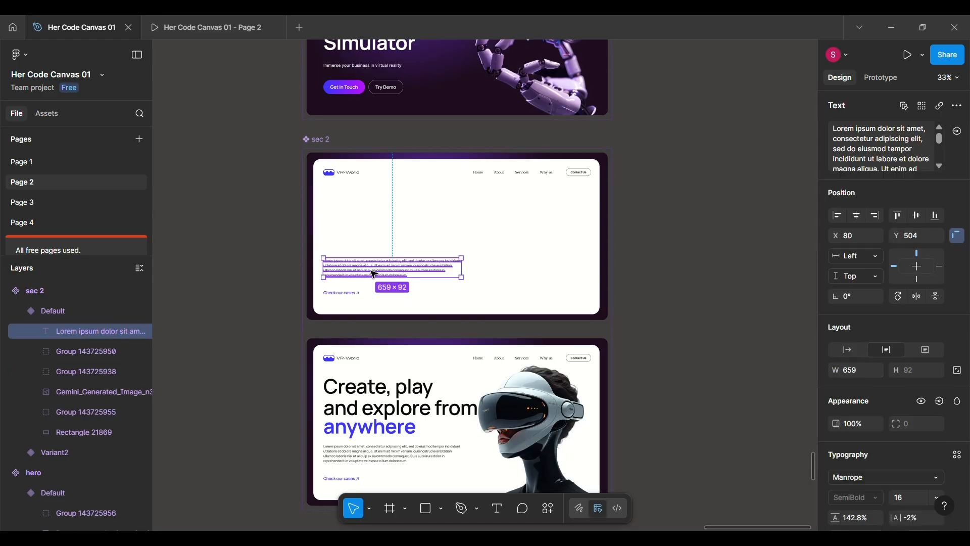
pyautogui.scroll(5, 372, 273)
pyautogui.moveTo(836, 423); pyautogui.dragTo(672, 405)
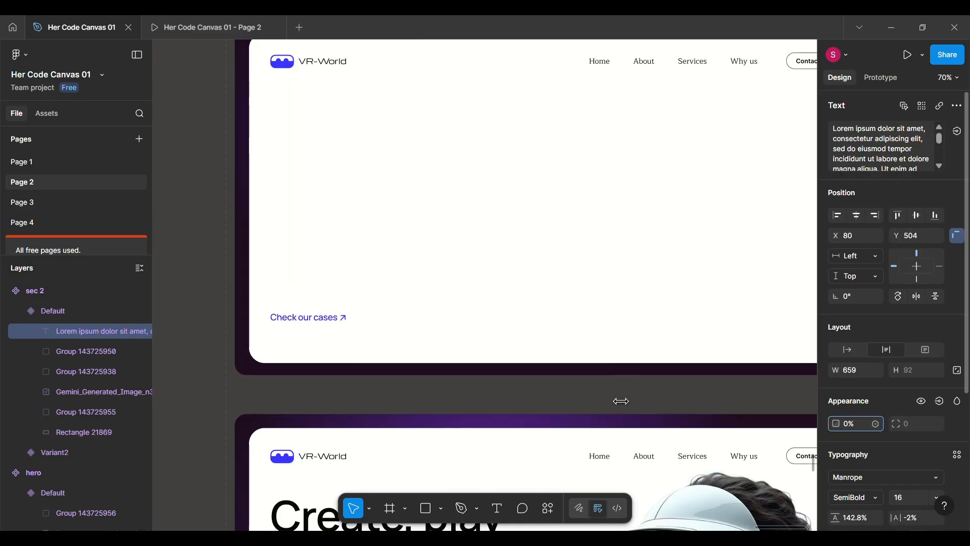
# Move the "Check our cases" link group in sec 2's Default variant down to Y 866 and set its opacity to 0%.
pyautogui.click(313, 319)
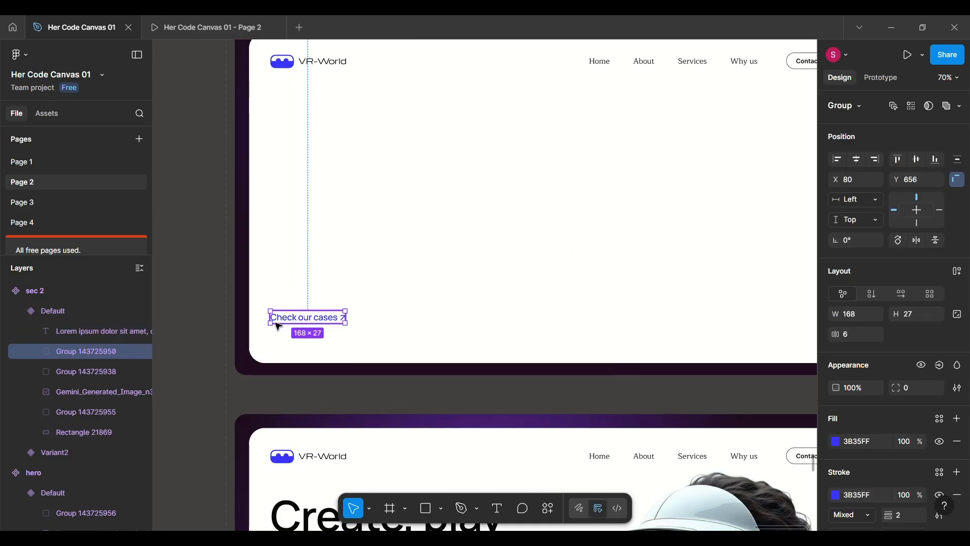
pyautogui.hotkey('shift', 'Down')
pyautogui.hotkey('shift', 'Down')
pyautogui.hotkey('shift', 'Down')
pyautogui.hotkey('shift', 'Down')
pyautogui.hotkey('shift', 'Down')
pyautogui.hotkey('shift', 'Down')
pyautogui.hotkey('shift', 'Down')
pyautogui.hotkey('shift', 'Down')
pyautogui.hotkey('shift', 'Down')
pyautogui.hotkey('shift', 'Down')
pyautogui.hotkey('shift', 'Down')
pyautogui.hotkey('shift', 'Down')
pyautogui.hotkey('shift', 'Down')
pyautogui.hotkey('shift', 'Down')
pyautogui.hotkey('shift', 'Down')
pyautogui.hotkey('shift', 'Down')
pyautogui.hotkey('shift', 'Down')
pyautogui.hotkey('shift', 'Down')
pyautogui.hotkey('shift', 'Down')
pyautogui.hotkey('shift', 'Down')
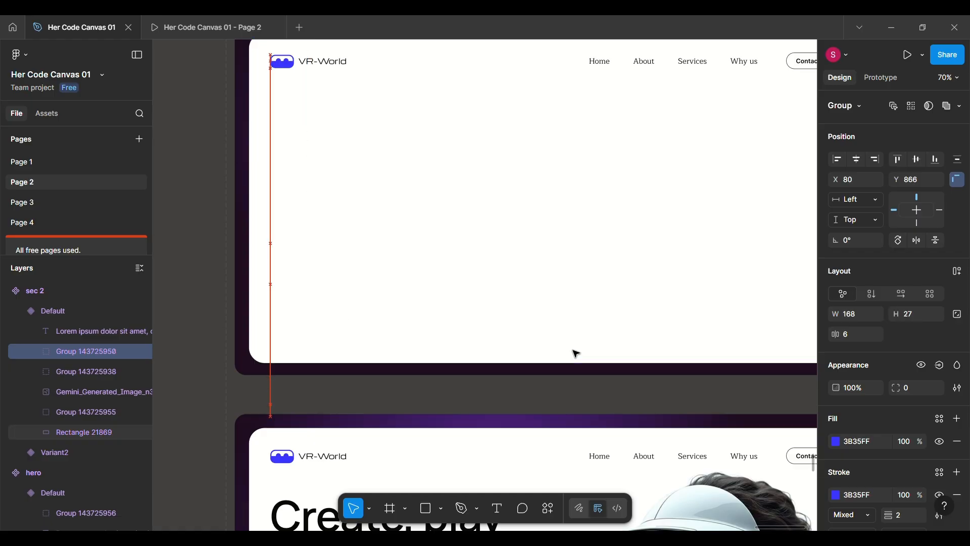
pyautogui.moveTo(832, 387); pyautogui.dragTo(654, 366)
pyautogui.scroll(-2, 617, 342)
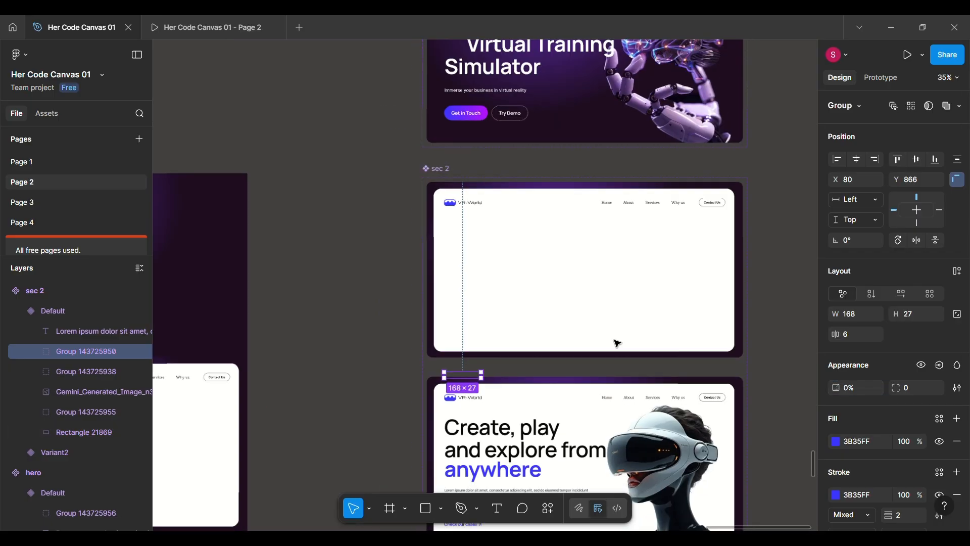
# Connect sec 2's Default variant to Variant2 with a Mouse enter interaction.
pyautogui.hscroll(2, 614, 343)
pyautogui.scroll(-2, 530, 340)
pyautogui.click(525, 337)
pyautogui.click(881, 77)
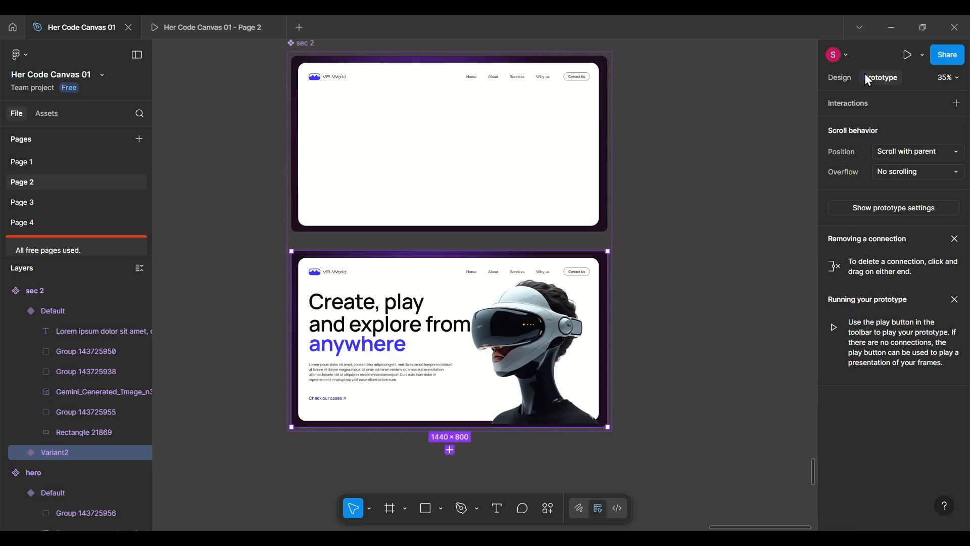
pyautogui.click(505, 180)
pyautogui.moveTo(449, 232); pyautogui.dragTo(448, 286)
pyautogui.click(484, 312)
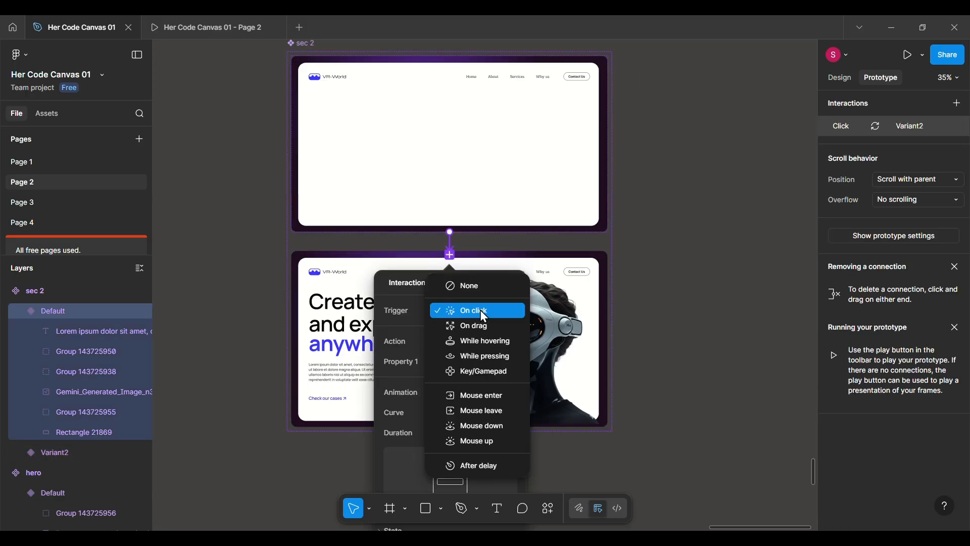
pyautogui.click(475, 395)
pyautogui.scroll(-3, 465, 420)
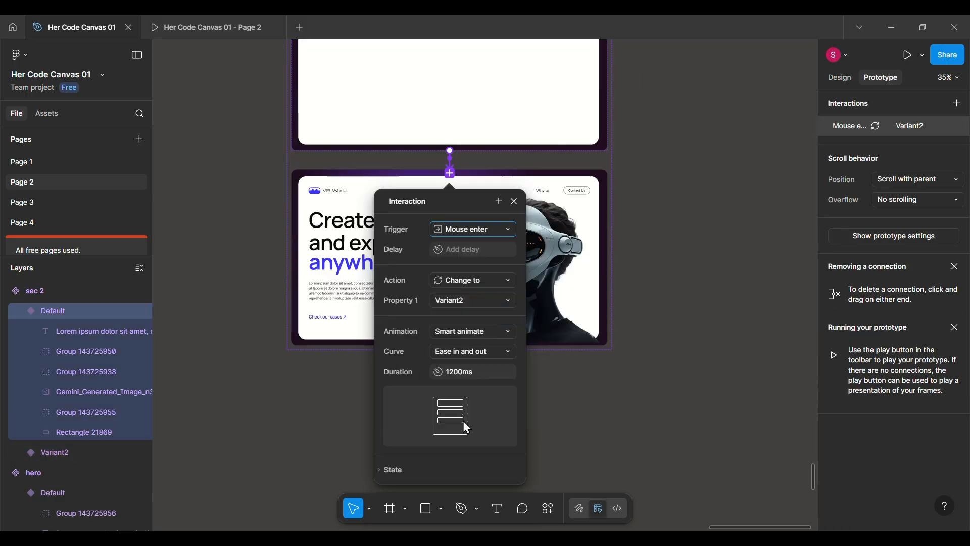
pyautogui.click(515, 202)
# Turn the sec 3 frame into a component and move the main component out of Frame 22 to just below sec 2's component set.
pyautogui.scroll(-4, 576, 189)
pyautogui.click(339, 274)
pyautogui.scroll(5, 339, 274)
pyautogui.scroll(-1, 340, 274)
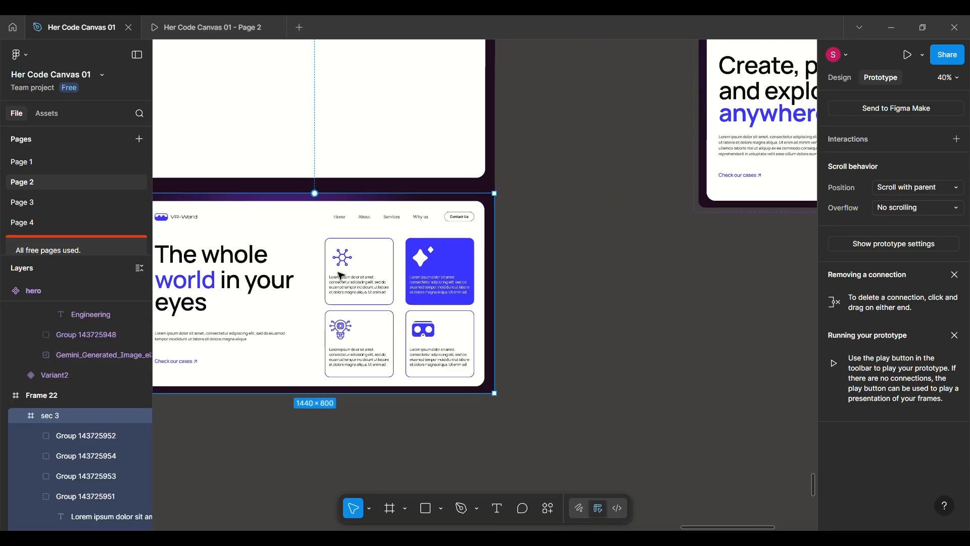
pyautogui.scroll(-2, 340, 275)
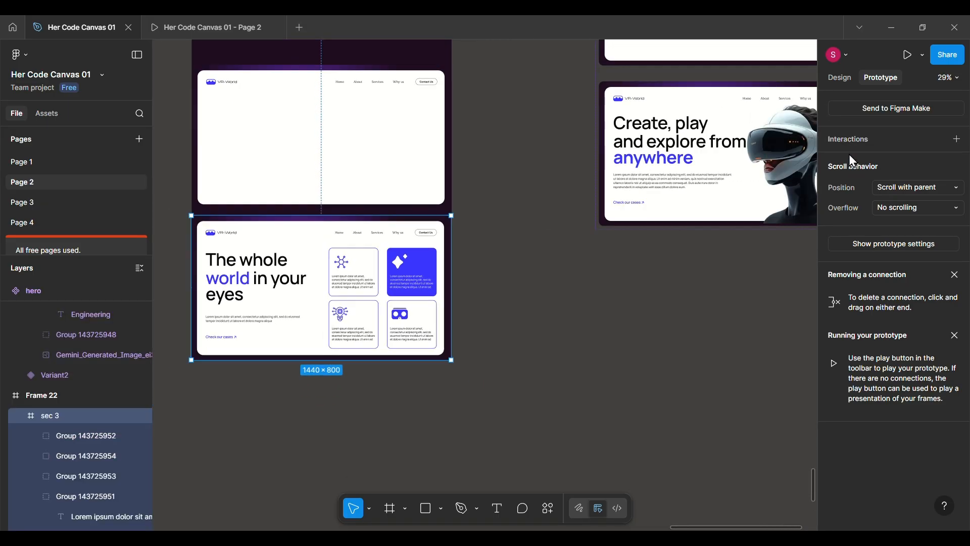
pyautogui.click(840, 77)
pyautogui.click(912, 107)
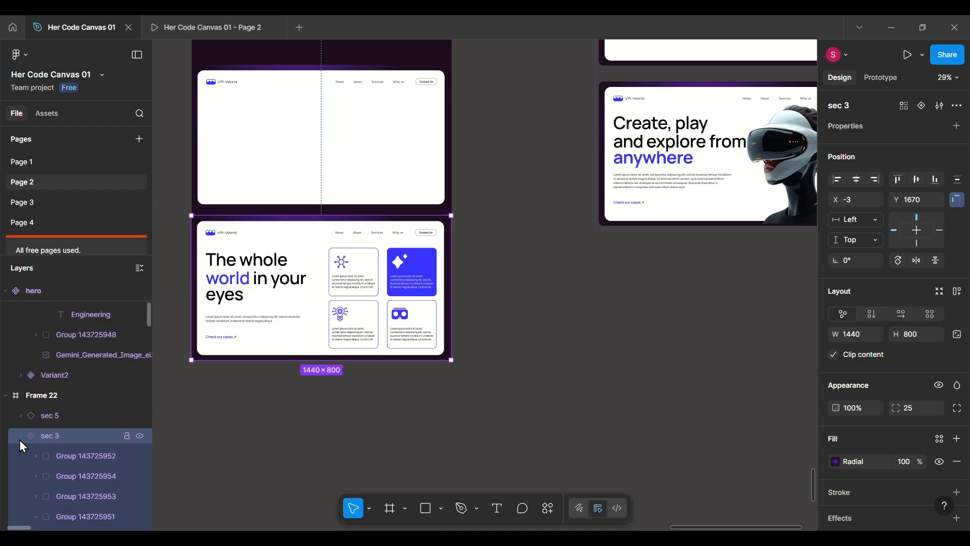
pyautogui.click(19, 438)
pyautogui.moveTo(335, 306); pyautogui.dragTo(730, 346)
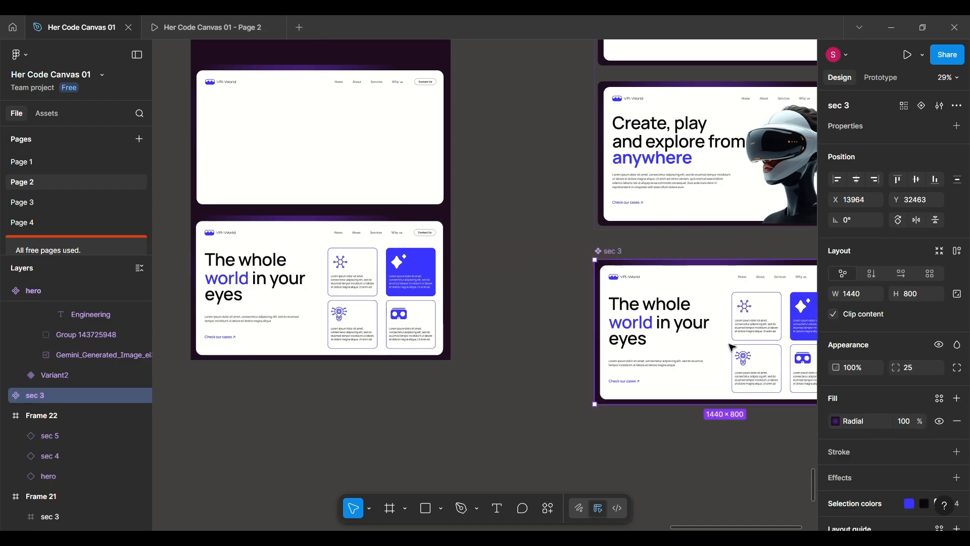
# Add a second variant to the sec 3 component, apply auto layout to the set and widen the gap between the variants.
pyautogui.hscroll(5, 730, 346)
pyautogui.click(924, 107)
pyautogui.scroll(-2, 547, 308)
pyautogui.scroll(2, 466, 275)
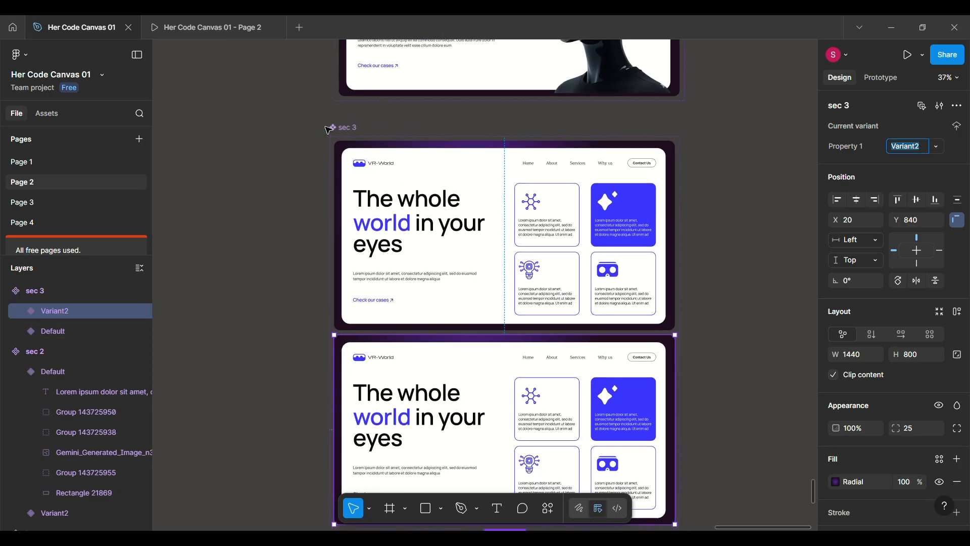
pyautogui.click(343, 131)
pyautogui.hotkey('shift', 'a')
pyautogui.moveTo(504, 333); pyautogui.dragTo(504, 340)
pyautogui.scroll(-1, 555, 302)
pyautogui.scroll(1, 485, 292)
# Move the headline group in sec 3's Default variant left out of the frame to X -560, with 0% opacity.
pyautogui.doubleClick(434, 207)
pyautogui.hotkey('shift', 'Left')
pyautogui.hotkey('shift', 'Left')
pyautogui.hotkey('shift', 'Left')
pyautogui.hotkey('shift', 'Left')
pyautogui.hotkey('shift', 'Left')
pyautogui.hotkey('shift', 'Left')
pyautogui.hotkey('shift', 'Left')
pyautogui.hotkey('shift', 'Left')
pyautogui.hotkey('shift', 'Left')
pyautogui.hotkey('shift', 'Left')
pyautogui.hotkey('shift', 'Left')
pyautogui.hotkey('shift', 'Left')
pyautogui.hotkey('shift', 'Left')
pyautogui.hotkey('shift', 'Left')
pyautogui.hotkey('shift', 'Left')
pyautogui.hotkey('shift', 'Left')
pyautogui.hotkey('shift', 'Left')
pyautogui.hotkey('shift', 'Left')
pyautogui.hotkey('shift', 'Left')
pyautogui.hotkey('shift', 'Left')
pyautogui.hotkey('shift', 'Left')
pyautogui.hotkey('shift', 'Left')
pyautogui.hotkey('shift', 'Left')
pyautogui.hotkey('shift', 'Left')
pyautogui.hotkey('shift', 'Left')
pyautogui.hotkey('shift', 'Left')
pyautogui.hotkey('shift', 'Left')
pyautogui.hotkey('shift', 'Left')
pyautogui.hotkey('shift', 'Left')
pyautogui.hotkey('shift', 'Left')
pyautogui.hotkey('shift', 'Left')
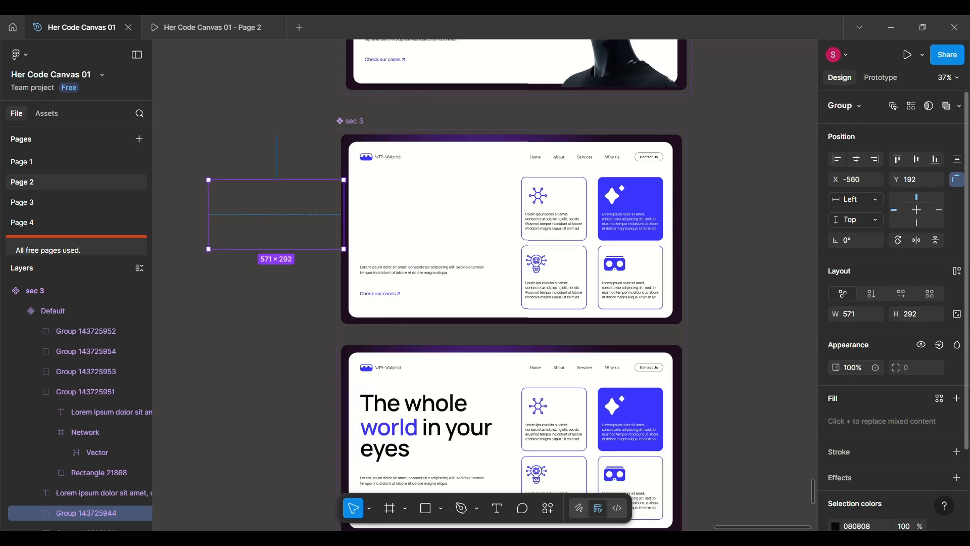
# Move the lorem ipsum paragraph in sec 3's Default variant left to X -630 and set its opacity to 0%.
pyautogui.click(470, 271)
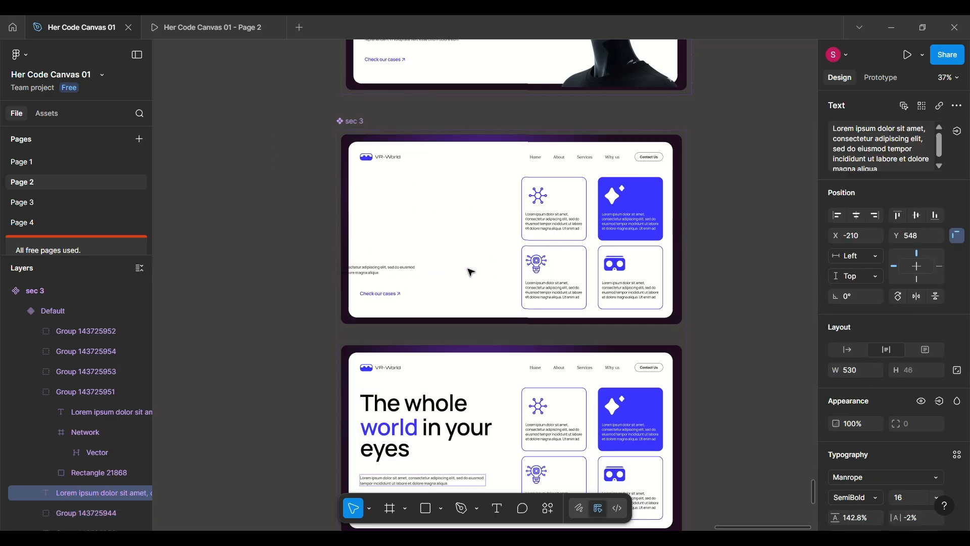
pyautogui.hotkey('shift', 'Left')
pyautogui.hotkey('shift', 'Left')
pyautogui.hotkey('shift', 'Left')
pyautogui.hotkey('shift', 'Left')
pyautogui.hotkey('shift', 'Left')
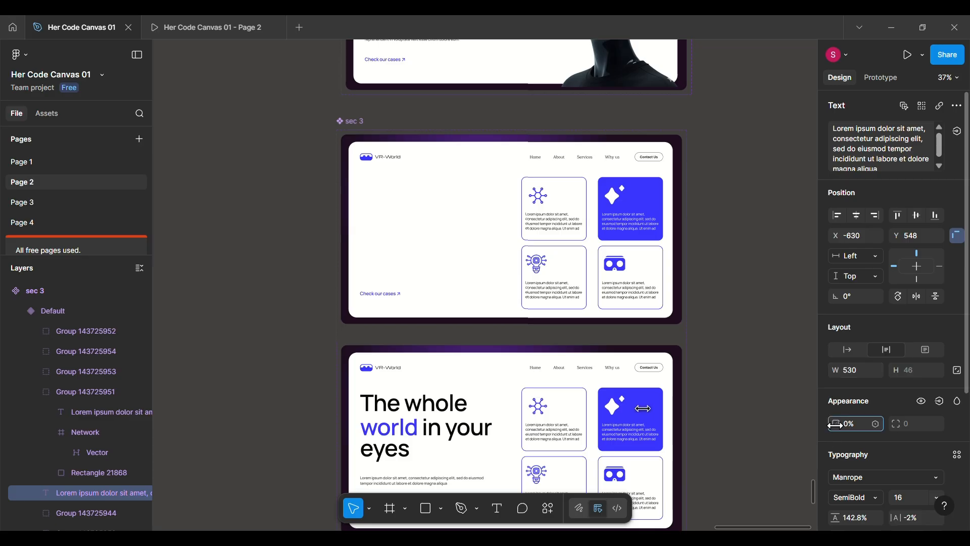
# Move the "Check our cases" link group in sec 3's Default variant left to X -300 and set its opacity to 0%.
pyautogui.click(393, 296)
pyautogui.hotkey('shift', 'Left')
pyautogui.hotkey('shift', 'Left')
pyautogui.hotkey('shift', 'Left')
pyautogui.hotkey('shift', 'Left')
pyautogui.hotkey('shift', 'Left')
pyautogui.hotkey('shift', 'Left')
pyautogui.hotkey('shift', 'Left')
pyautogui.hotkey('shift', 'Left')
pyautogui.hotkey('shift', 'Left')
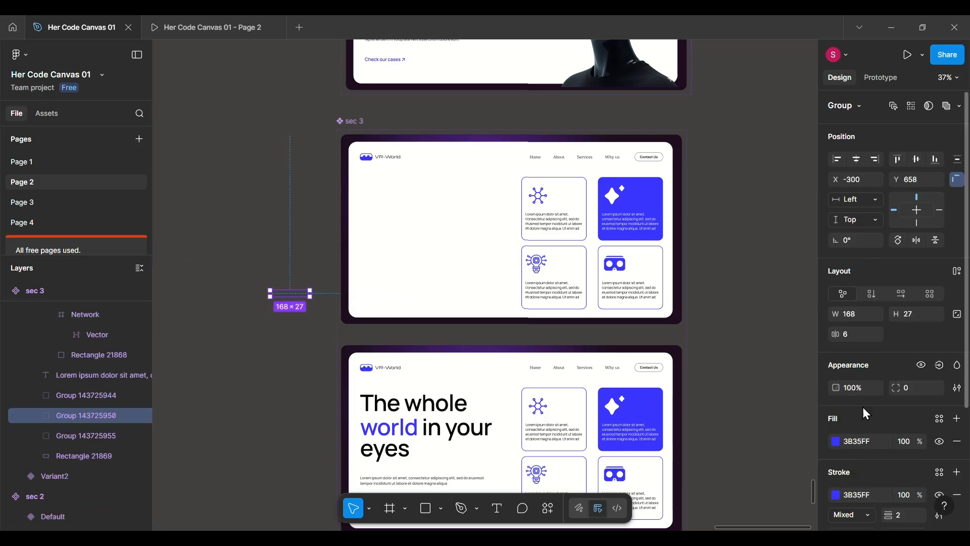
pyautogui.scroll(-2, 694, 336)
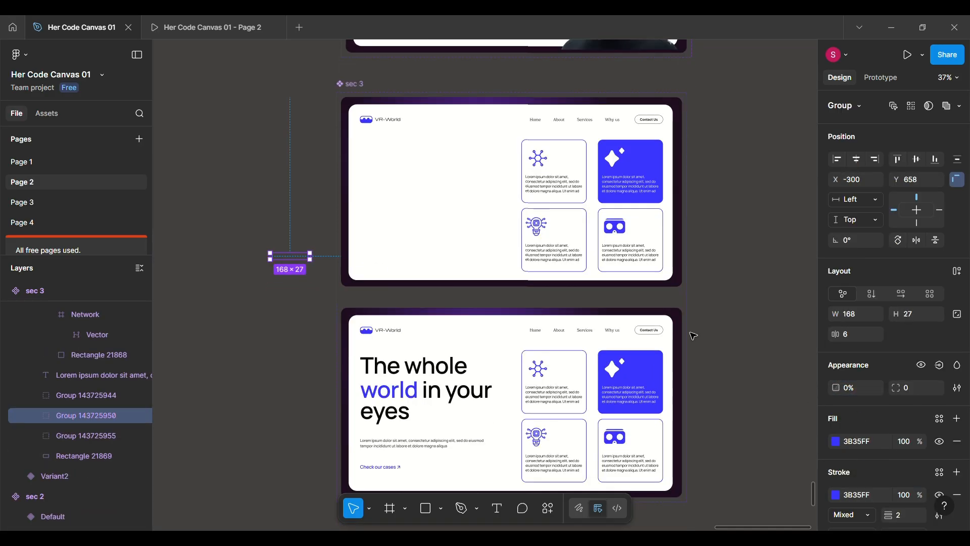
pyautogui.click(568, 179)
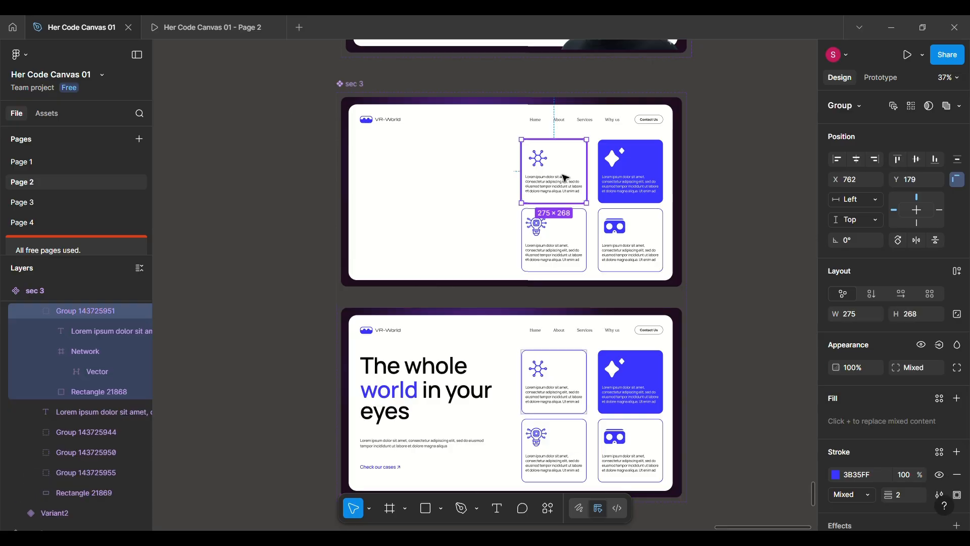
pyautogui.keyDown('shift'); pyautogui.click(614, 174); pyautogui.keyUp('shift')
pyautogui.keyDown('shift'); pyautogui.click(635, 226); pyautogui.keyUp('shift')
pyautogui.keyDown('shift'); pyautogui.click(636, 225); pyautogui.keyUp('shift')
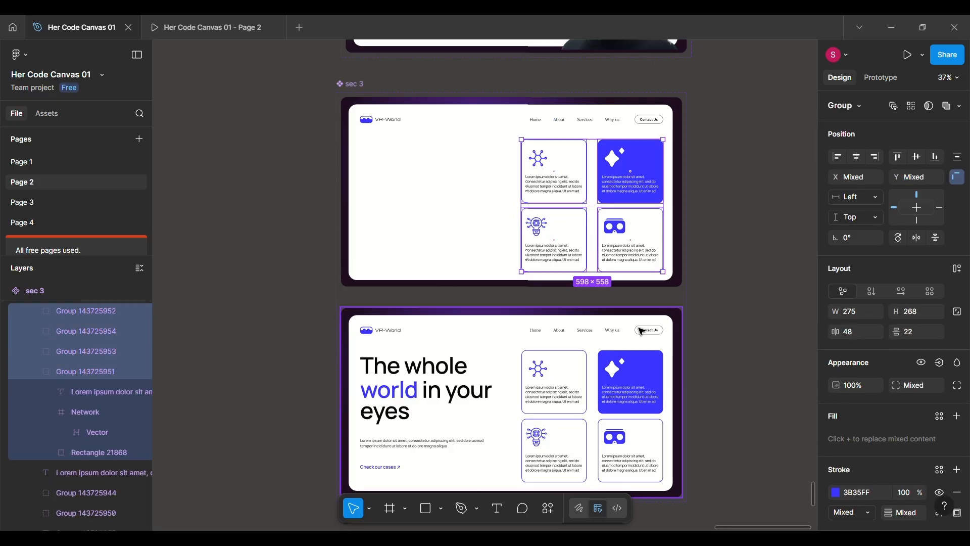
pyautogui.click(547, 359)
pyautogui.scroll(-1, 545, 358)
# Add a third variant to sec 3, duplicated from the Default variant.
pyautogui.click(540, 257)
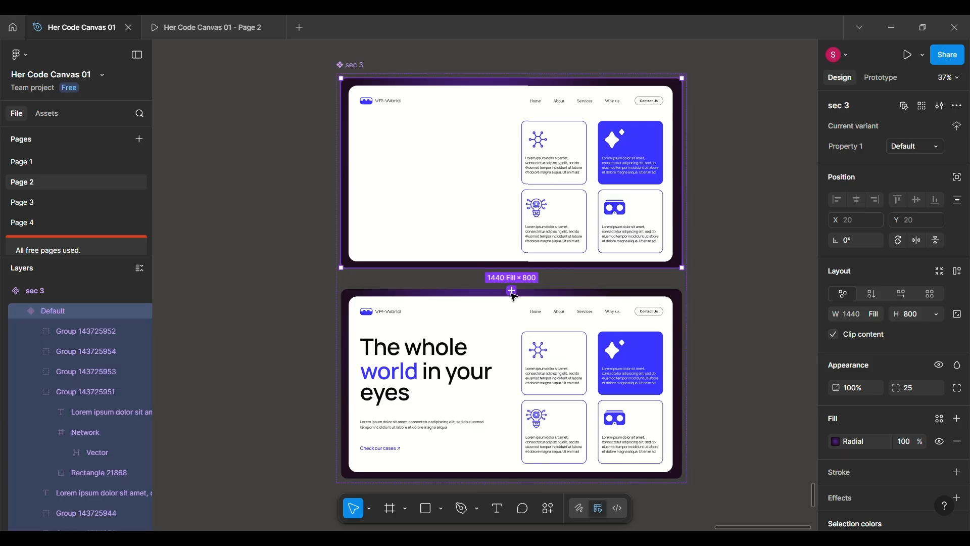
pyautogui.click(512, 289)
pyautogui.scroll(-3, 514, 362)
pyautogui.click(512, 259)
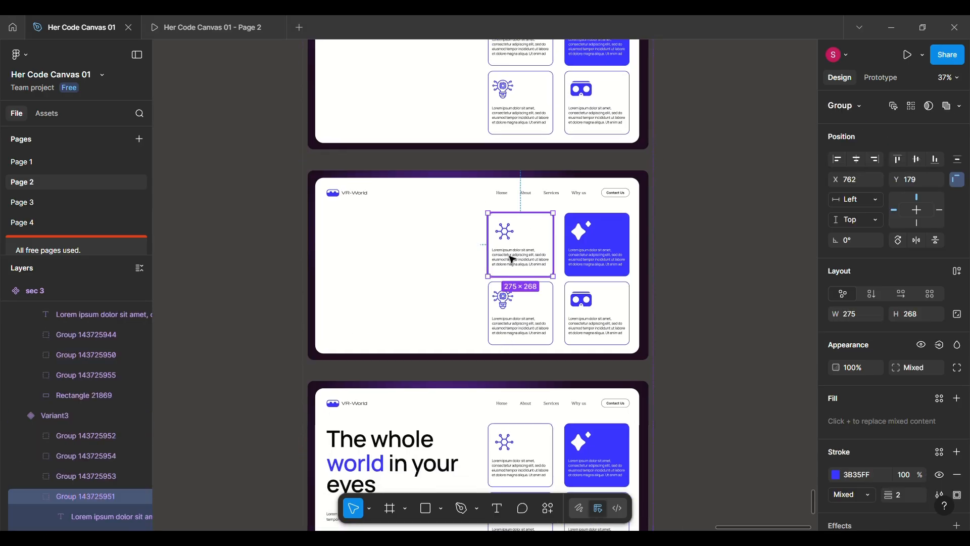
pyautogui.scroll(4, 551, 256)
pyautogui.click(535, 191)
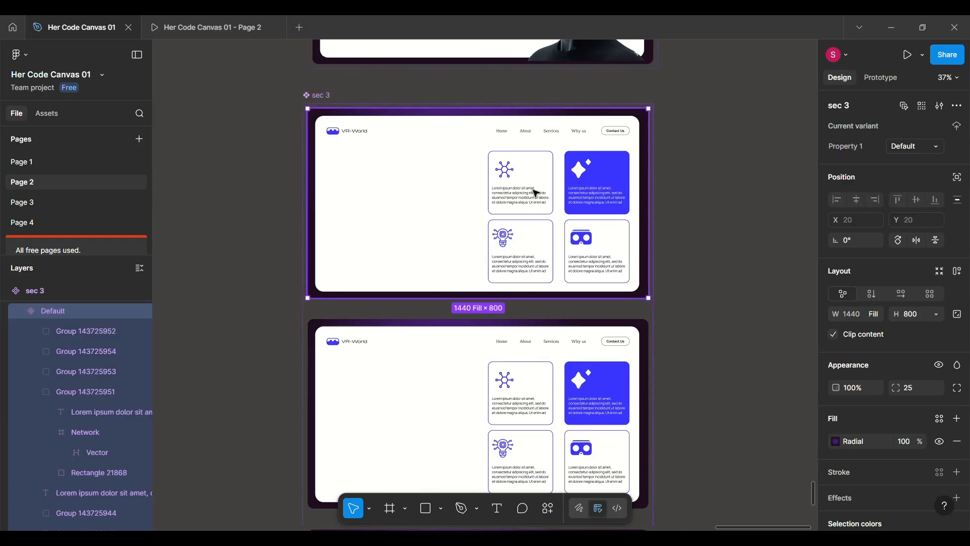
pyautogui.click(537, 194)
pyautogui.click(520, 332)
pyautogui.scroll(-1, 520, 331)
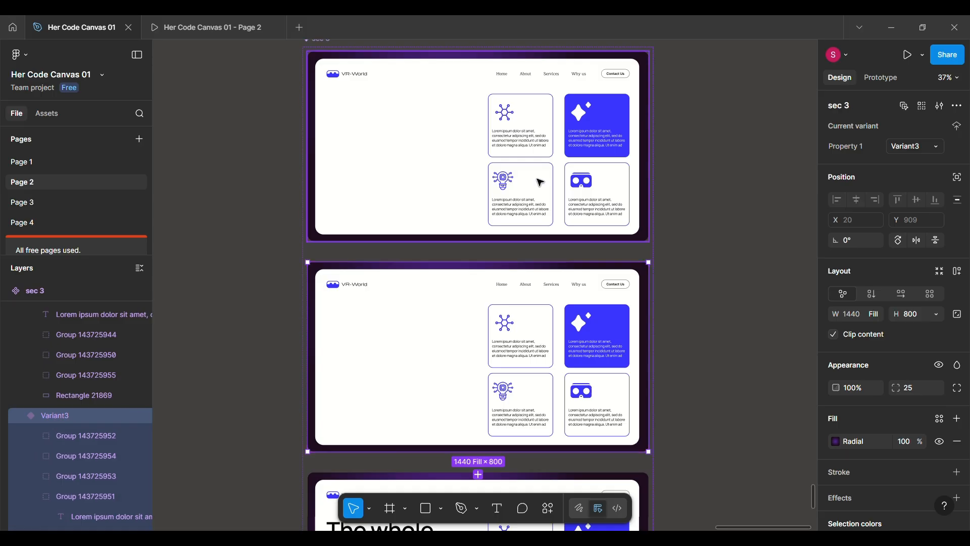
pyautogui.scroll(-3, 541, 181)
pyautogui.scroll(2, 540, 182)
pyautogui.scroll(2, 540, 182)
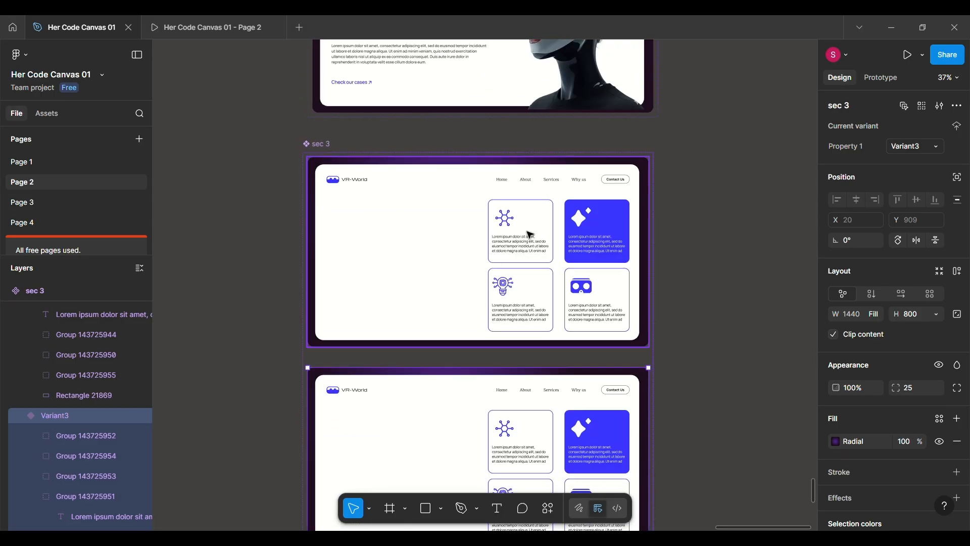
# Move the sparkle and VR headset cards in sec 3's Default variant right out of the frame to X 1505, with 0% opacity.
pyautogui.click(528, 234)
pyautogui.keyDown('shift'); pyautogui.click(599, 248); pyautogui.keyUp('shift')
pyautogui.click(600, 255)
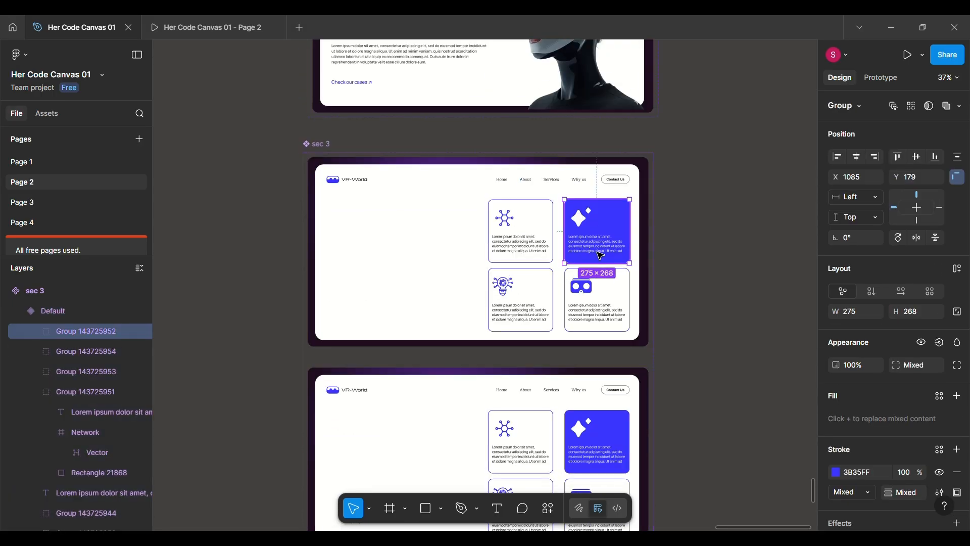
pyautogui.keyDown('shift'); pyautogui.click(600, 299); pyautogui.keyUp('shift')
pyautogui.press('shift')
pyautogui.press('shift')
pyautogui.press('shift')
pyautogui.press('shift')
pyautogui.press('shift')
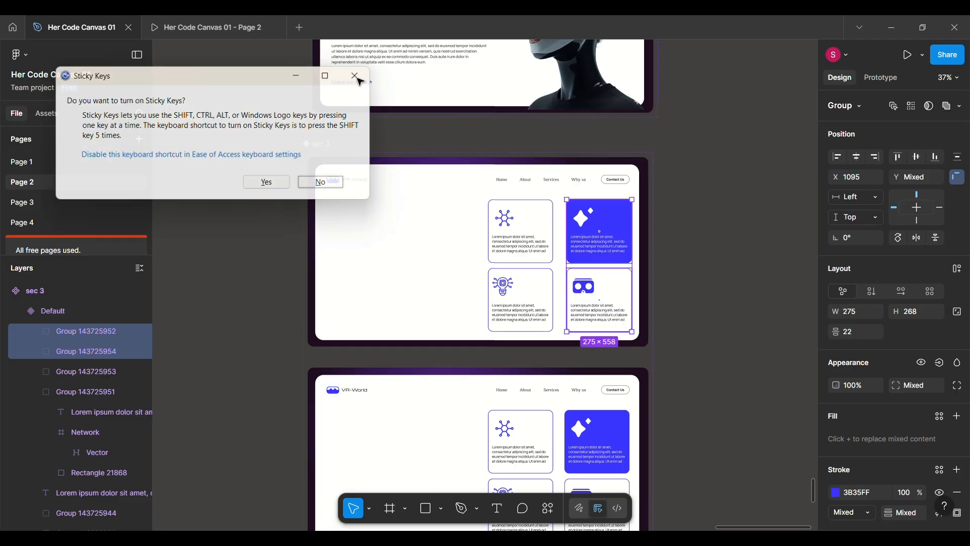
pyautogui.click(358, 80)
pyautogui.moveTo(600, 284); pyautogui.dragTo(699, 283)
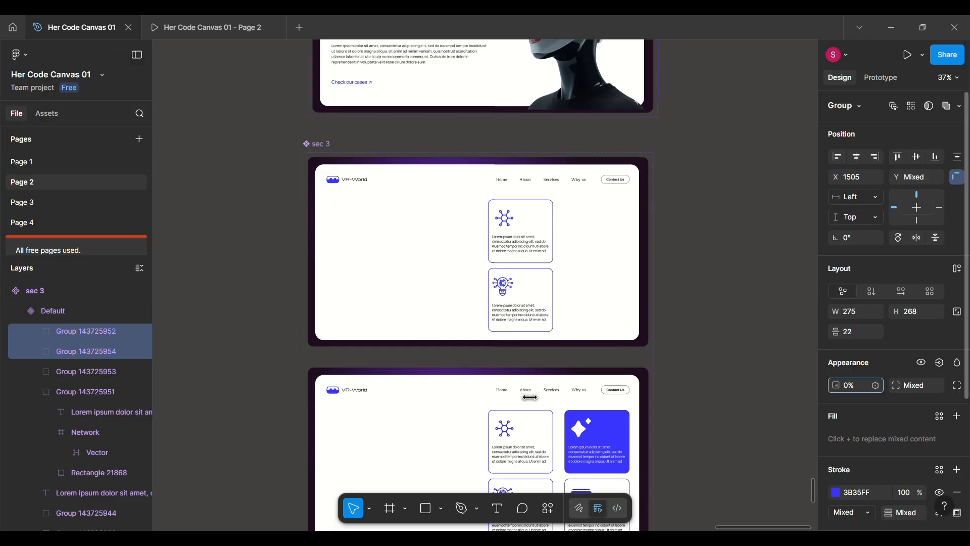
# Move the network and light bulb cards in sec 3's Default variant right out of the frame to X 1532, with 0% opacity.
pyautogui.click(521, 255)
pyautogui.keyDown('shift'); pyautogui.click(516, 293); pyautogui.keyUp('shift')
pyautogui.hotkey('shift', 'Right')
pyautogui.hotkey('shift', 'Right')
pyautogui.hotkey('shift', 'Right')
pyautogui.hotkey('shift', 'Right')
pyautogui.hotkey('shift', 'Right')
pyautogui.hotkey('shift', 'Right')
pyautogui.hotkey('shift', 'Right')
pyautogui.hotkey('shift', 'Right')
pyautogui.hotkey('shift', 'Right')
pyautogui.hotkey('shift', 'Right')
pyautogui.hotkey('shift', 'Right')
pyautogui.hotkey('shift', 'Right')
pyautogui.hotkey('shift', 'Right')
pyautogui.hotkey('shift', 'Right')
pyautogui.hotkey('shift', 'Right')
pyautogui.hotkey('shift', 'Right')
pyautogui.hotkey('shift', 'Right')
pyautogui.hotkey('shift', 'Right')
pyautogui.hotkey('shift', 'Right')
pyautogui.hotkey('shift', 'Right')
pyautogui.hotkey('shift', 'Right')
pyautogui.hotkey('shift', 'Right')
pyautogui.hotkey('shift', 'Right')
pyautogui.hotkey('shift', 'Right')
pyautogui.hotkey('shift', 'Right')
pyautogui.hotkey('shift', 'Right')
pyautogui.hotkey('shift', 'Right')
pyautogui.hotkey('shift', 'Right')
pyautogui.hotkey('shift', 'Right')
pyautogui.hotkey('shift', 'Right')
pyautogui.hotkey('shift', 'Right')
pyautogui.hotkey('shift', 'Right')
pyautogui.hotkey('shift', 'Right')
pyautogui.hotkey('shift', 'Right')
pyautogui.hotkey('shift', 'Right')
pyautogui.hotkey('shift', 'Right')
pyautogui.hotkey('shift', 'Right')
pyautogui.hotkey('shift', 'Right')
pyautogui.hotkey('shift', 'Right')
pyautogui.hotkey('shift', 'Right')
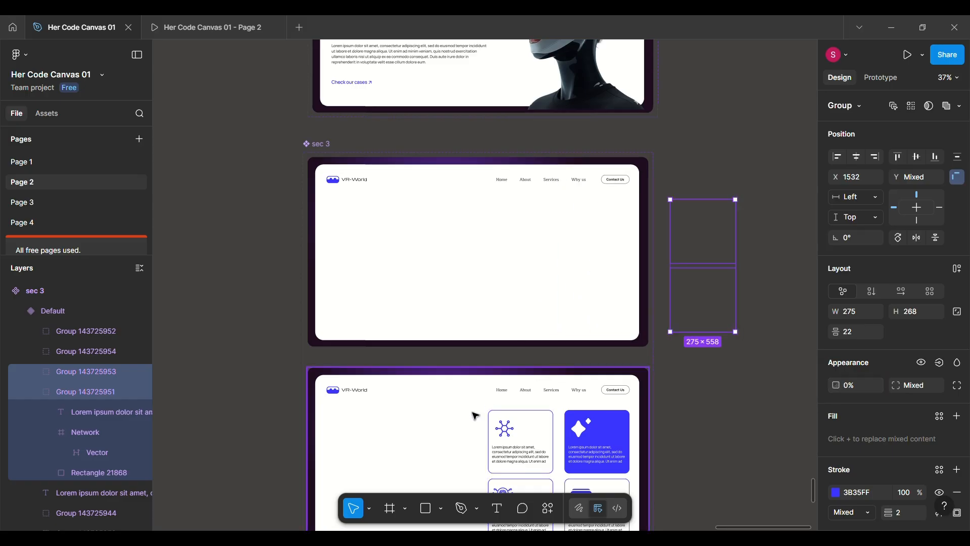
# Delete sec 3's Variant3 and recreate it as a duplicate of the Default variant with its content moved out.
pyautogui.click(467, 415)
pyautogui.scroll(-3, 485, 399)
pyautogui.click(513, 375)
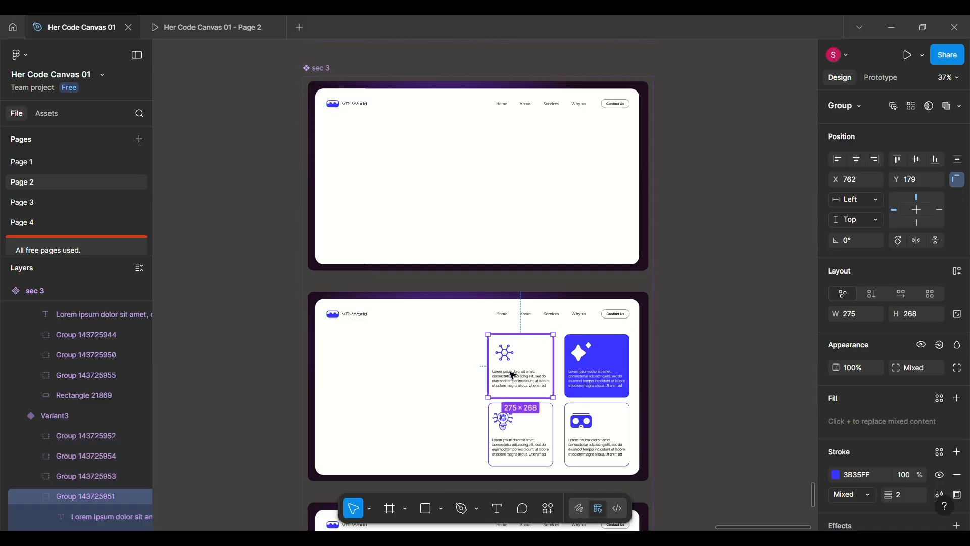
pyautogui.click(387, 294)
pyautogui.press('Delete')
pyautogui.click(461, 210)
pyautogui.click(477, 293)
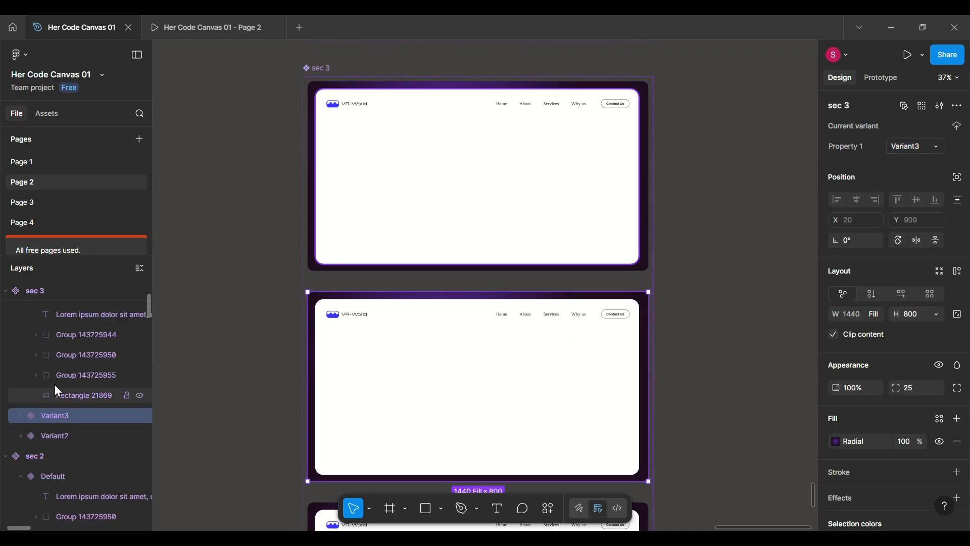
# Set the opacity of the paragraph, headline group and "Check our cases" link group in sec 3's Variant3 to 100%.
pyautogui.click(20, 415)
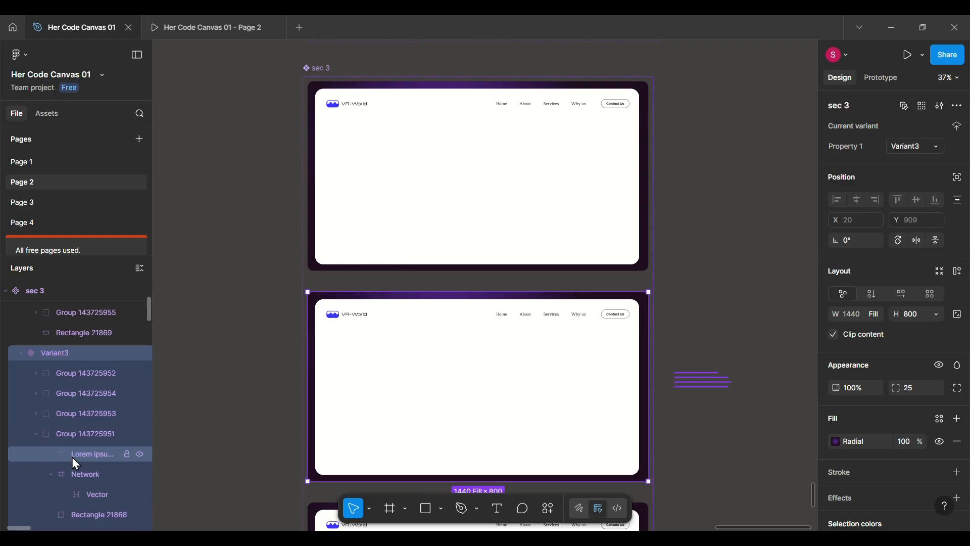
pyautogui.scroll(-2, 77, 462)
pyautogui.scroll(-2, 81, 485)
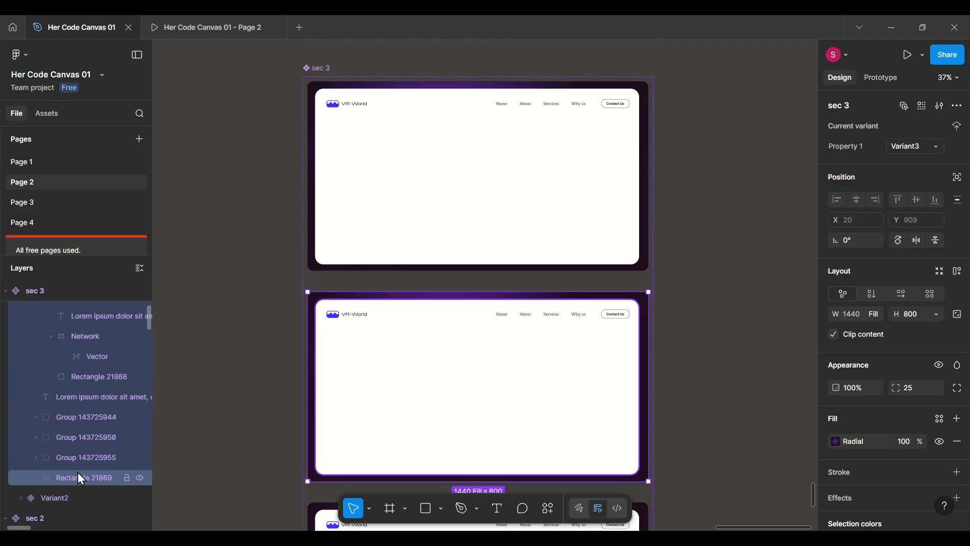
pyautogui.click(77, 416)
pyautogui.keyDown('shift'); pyautogui.click(77, 435); pyautogui.keyUp('shift')
pyautogui.click(77, 459)
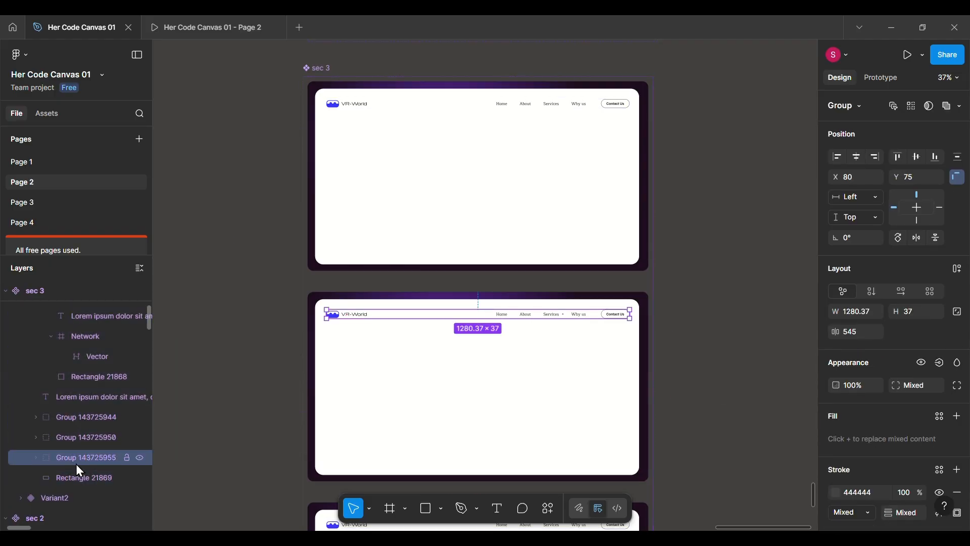
pyautogui.click(74, 400)
pyautogui.keyDown('shift'); pyautogui.click(73, 418); pyautogui.keyUp('shift')
pyautogui.keyDown('shift'); pyautogui.click(72, 436); pyautogui.keyUp('shift')
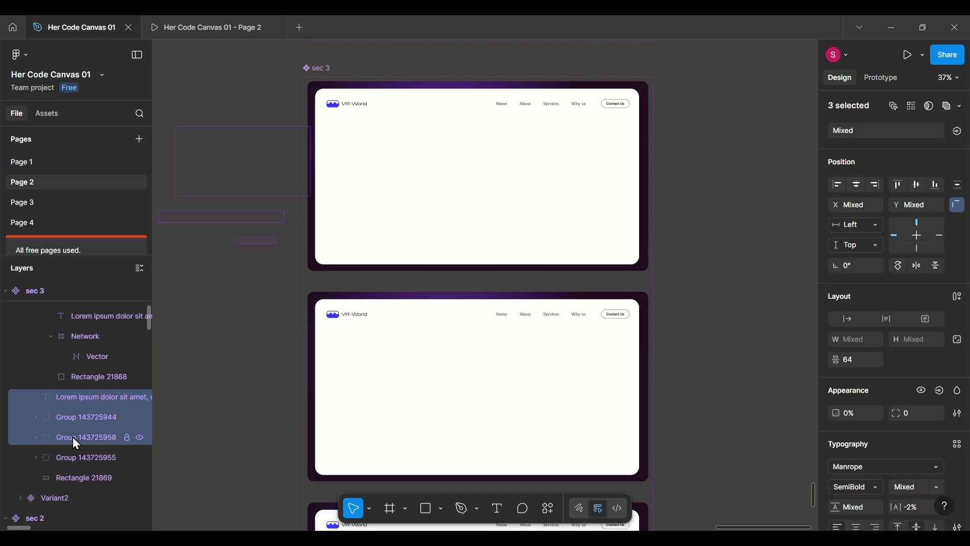
pyautogui.moveTo(837, 413); pyautogui.dragTo(925, 413)
# Move Variant3's paragraph, headline and link groups right into the frame until the paragraph lines up with the logo.
pyautogui.hotkey('shift', 'Right')
pyautogui.hotkey('shift', 'Right')
pyautogui.hotkey('shift', 'Right')
pyautogui.hotkey('shift', 'Right')
pyautogui.hotkey('shift', 'Right')
pyautogui.hotkey('shift', 'Right')
pyautogui.hotkey('shift', 'Right')
pyautogui.hotkey('shift', 'Right')
pyautogui.hotkey('shift', 'Right')
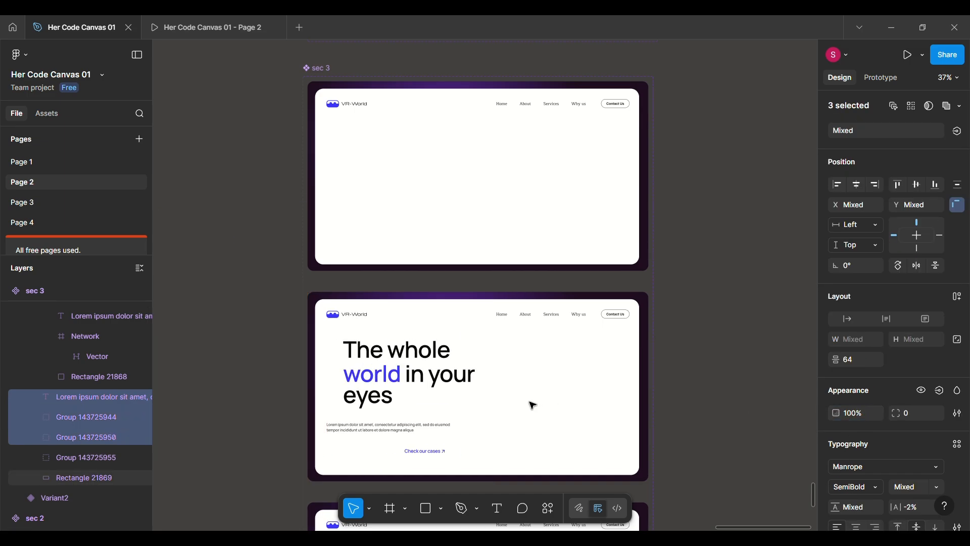
# Show Variant3's 12-column layout guide and align the headline group and "Check our cases" link with the first column's outer edge.
pyautogui.click(362, 295)
pyautogui.scroll(-2, 910, 455)
pyautogui.click(940, 455)
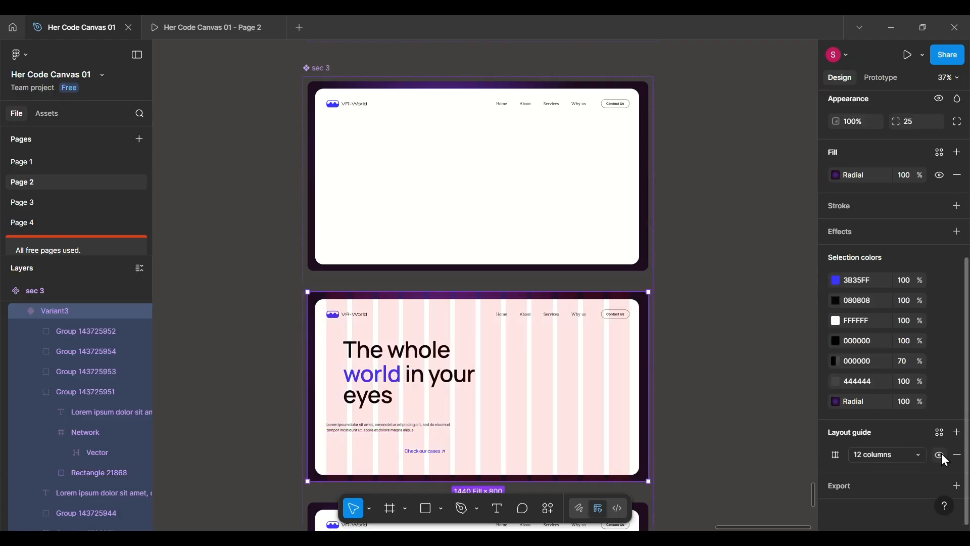
pyautogui.click(382, 358)
pyautogui.moveTo(382, 358); pyautogui.dragTo(366, 357)
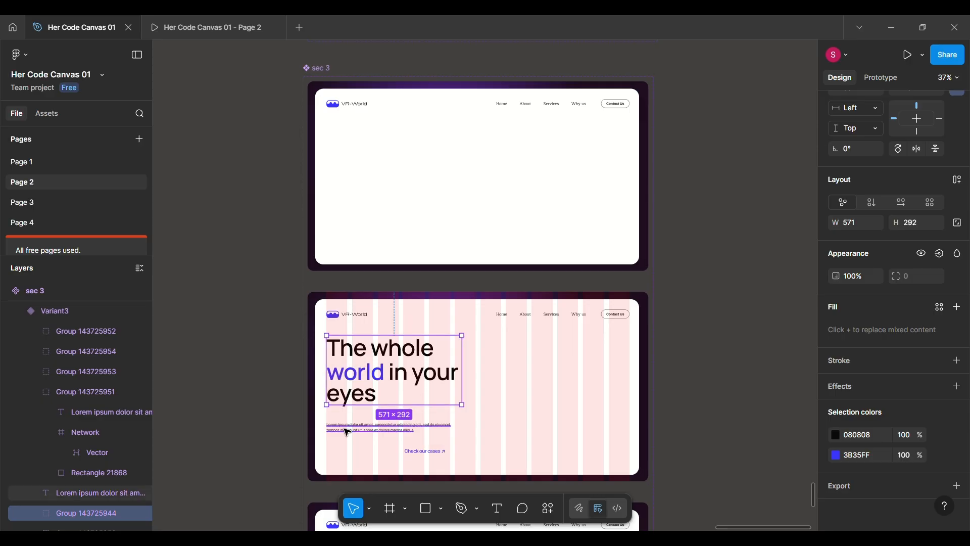
pyautogui.moveTo(425, 451); pyautogui.dragTo(348, 453)
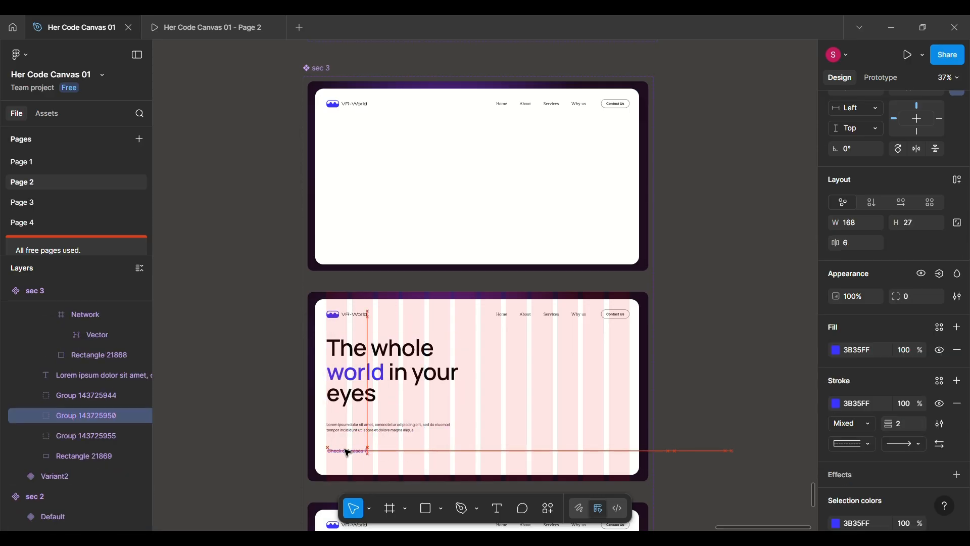
pyautogui.scroll(3, 347, 453)
pyautogui.scroll(-5, 339, 452)
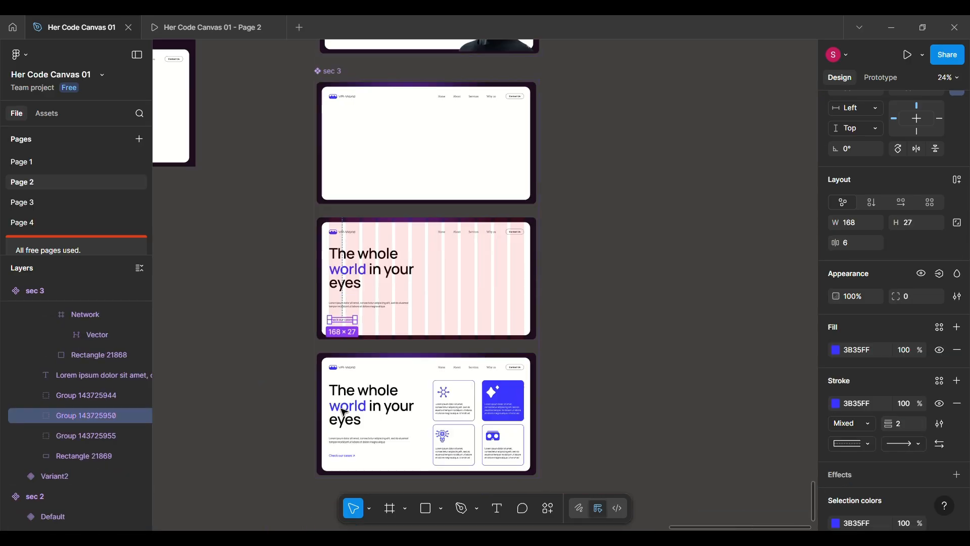
# Hide the layout guide on sec 3's Variant3.
pyautogui.click(368, 219)
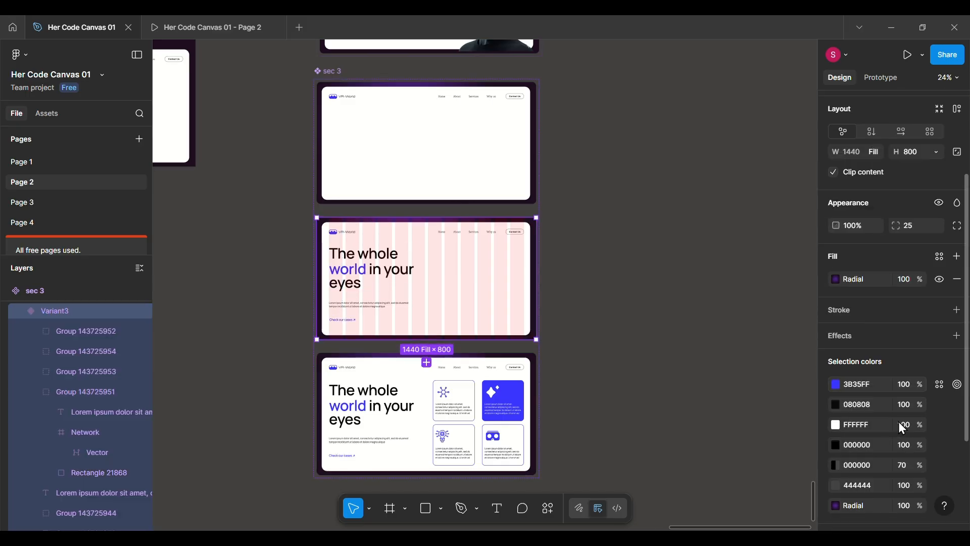
pyautogui.scroll(-3, 905, 424)
pyautogui.click(940, 454)
pyautogui.hscroll(-1, 496, 353)
pyautogui.hscroll(-2, 496, 353)
pyautogui.click(700, 223)
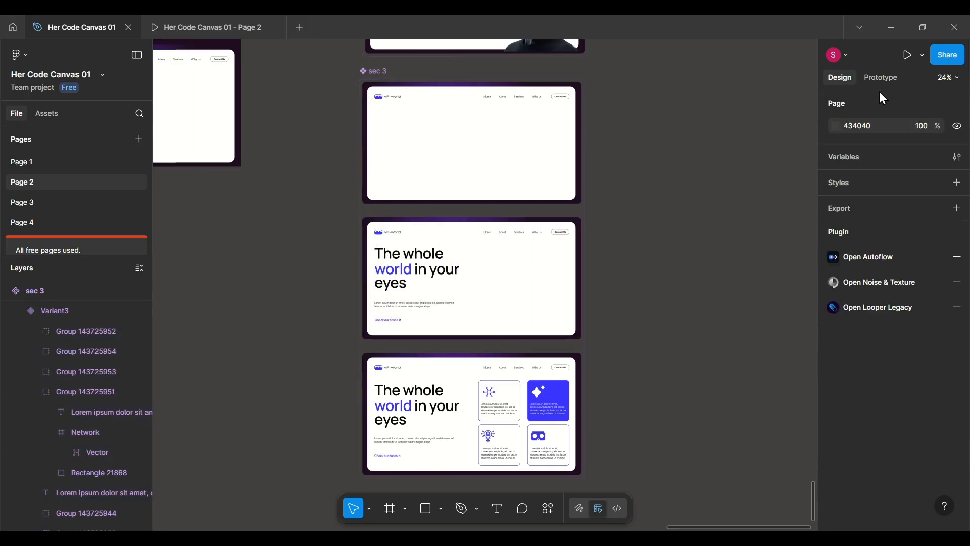
# Add a prototype connection from sec 3's Default variant to Variant3.
pyautogui.click(861, 78)
pyautogui.click(507, 136)
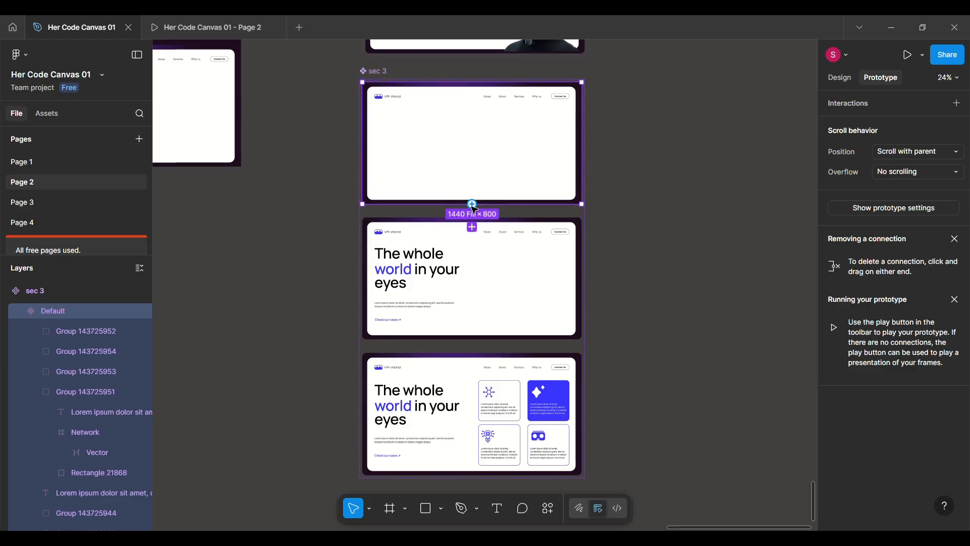
pyautogui.moveTo(473, 205); pyautogui.dragTo(472, 230)
pyautogui.click(538, 250)
pyautogui.click(485, 308)
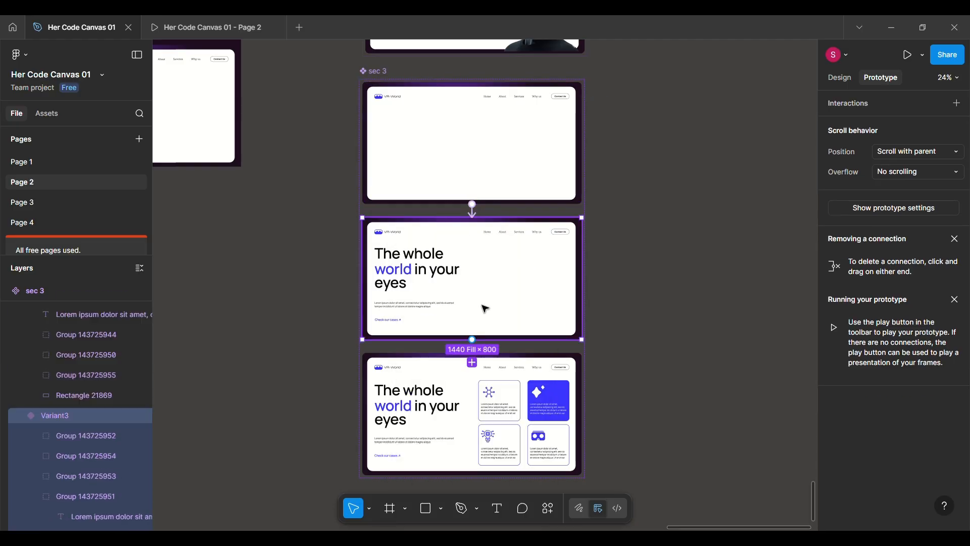
# Connect sec 3's Variant3 to Variant2 with an After delay trigger of 800 ms and a Smart animate duration of 1000 ms.
pyautogui.moveTo(472, 339); pyautogui.dragTo(476, 386)
pyautogui.scroll(-2, 485, 450)
pyautogui.click(500, 329)
pyautogui.click(496, 484)
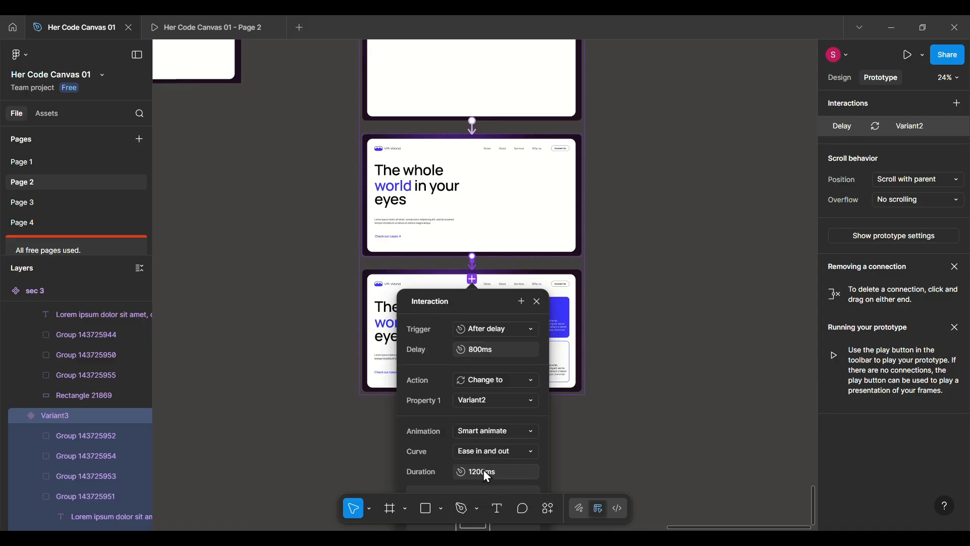
pyautogui.scroll(-3, 576, 401)
pyautogui.click(501, 338)
pyautogui.write('1000')
pyautogui.press('Return')
pyautogui.click(538, 166)
# Preview Frame 22 as a prototype and check the entrance animations of the hero, sec 2 and sec 3.
pyautogui.scroll(-3, 439, 202)
pyautogui.scroll(2, 447, 203)
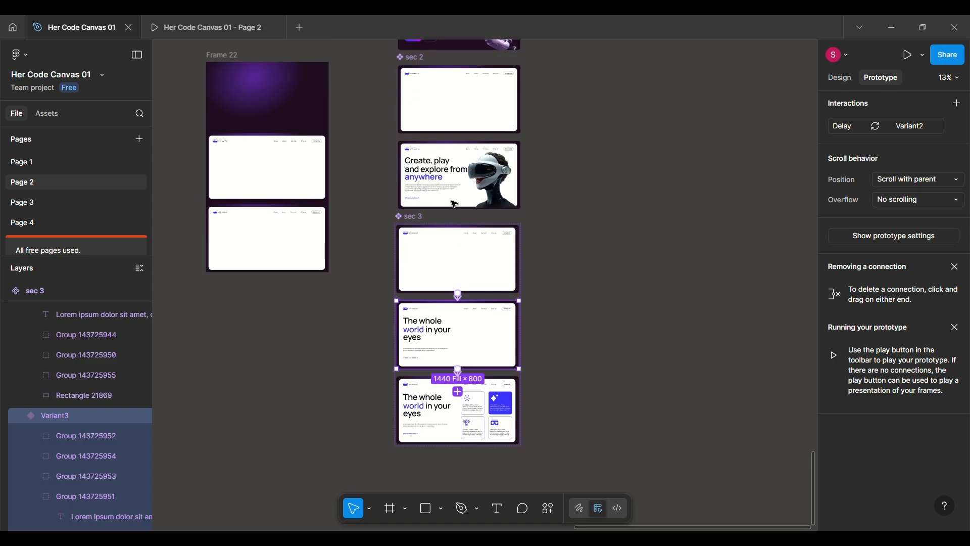
pyautogui.click(556, 225)
pyautogui.hscroll(-3, 556, 225)
pyautogui.scroll(2, 556, 225)
pyautogui.click(367, 143)
pyautogui.click(908, 55)
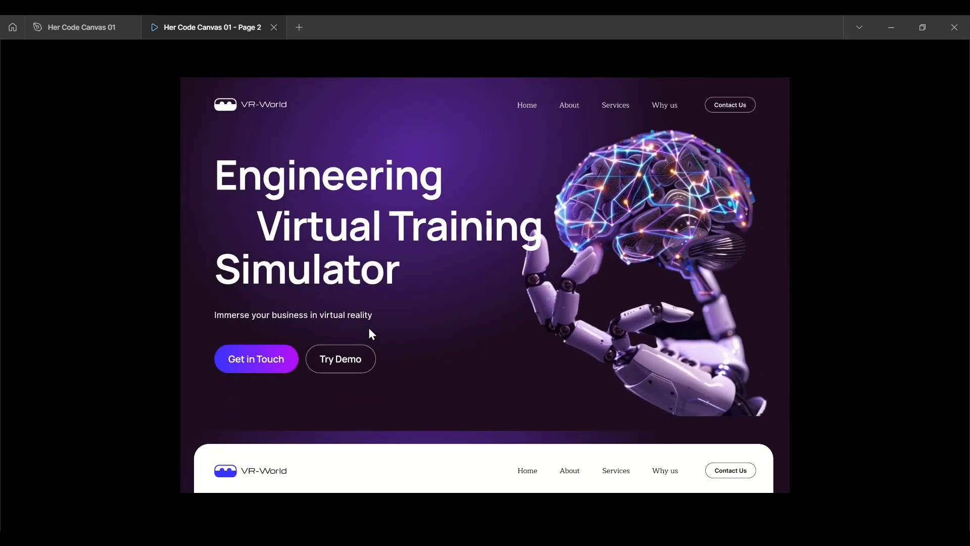
pyautogui.scroll(-6, 478, 385)
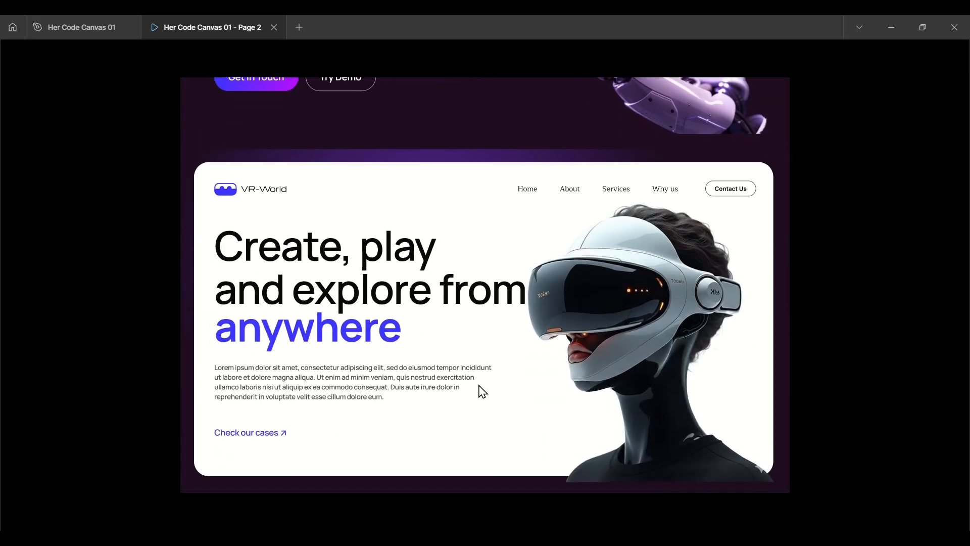
pyautogui.scroll(-5, 512, 362)
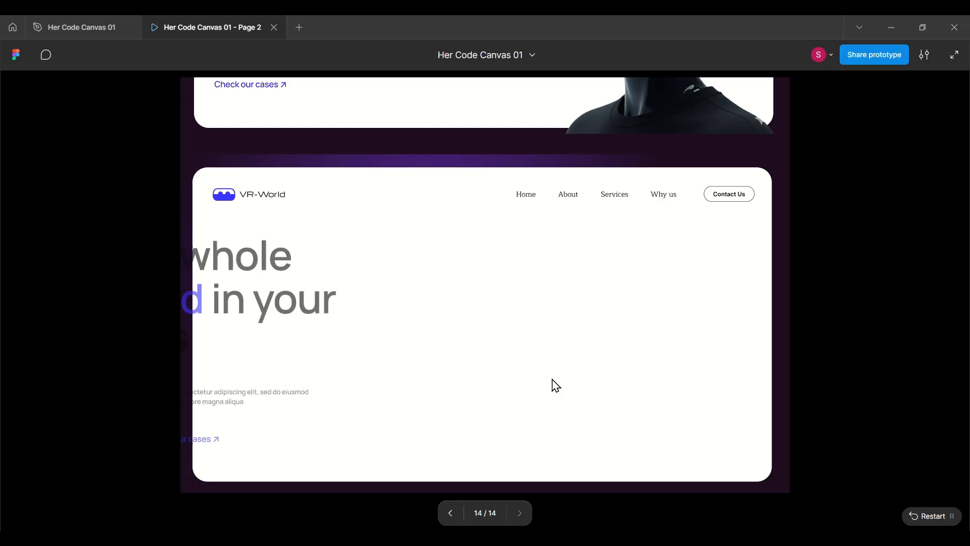
# Change the trigger of sec 3's Default-to-Variant3 interaction to Mouse enter.
pyautogui.click(106, 31)
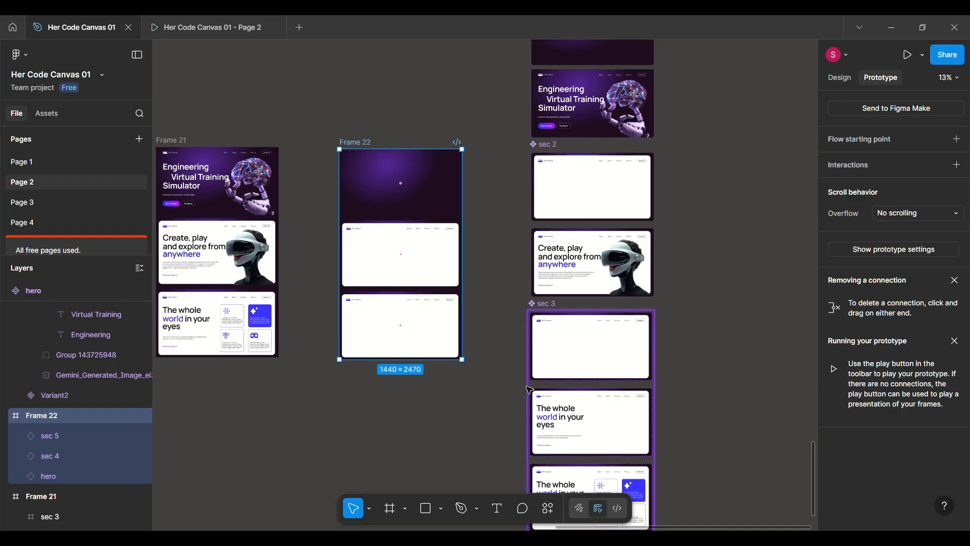
pyautogui.scroll(8, 527, 389)
pyautogui.click(840, 77)
pyautogui.click(511, 101)
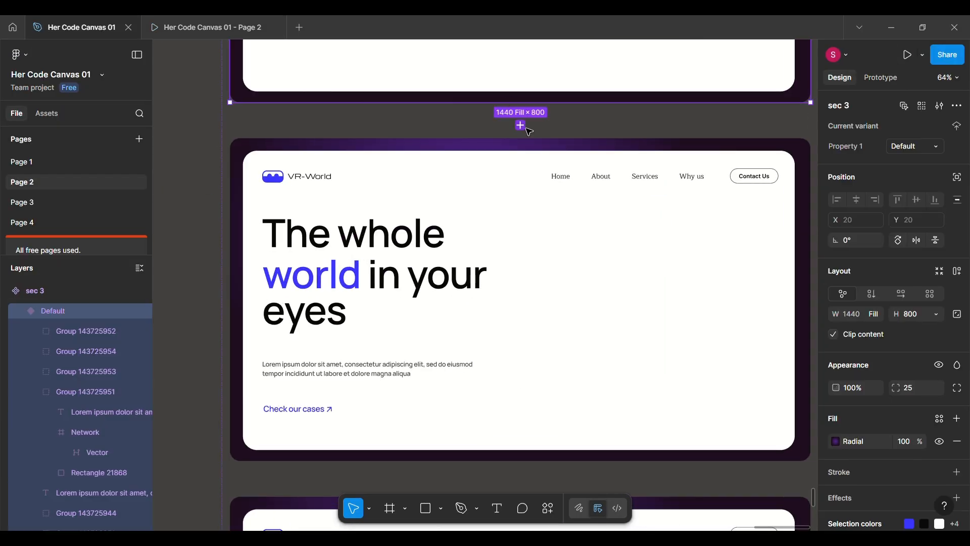
pyautogui.scroll(2, 556, 116)
pyautogui.scroll(-2, 583, 104)
pyautogui.click(882, 78)
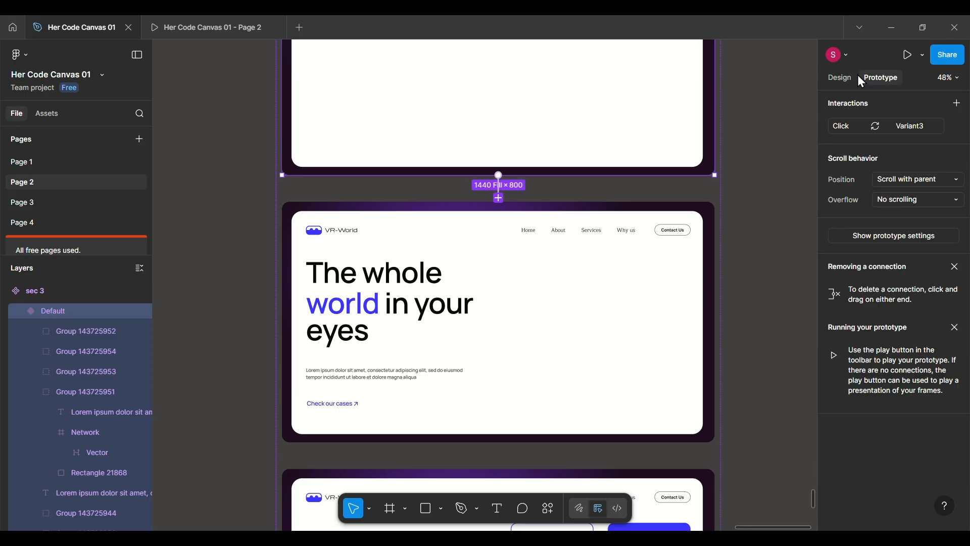
pyautogui.click(500, 198)
pyautogui.click(523, 253)
pyautogui.click(520, 340)
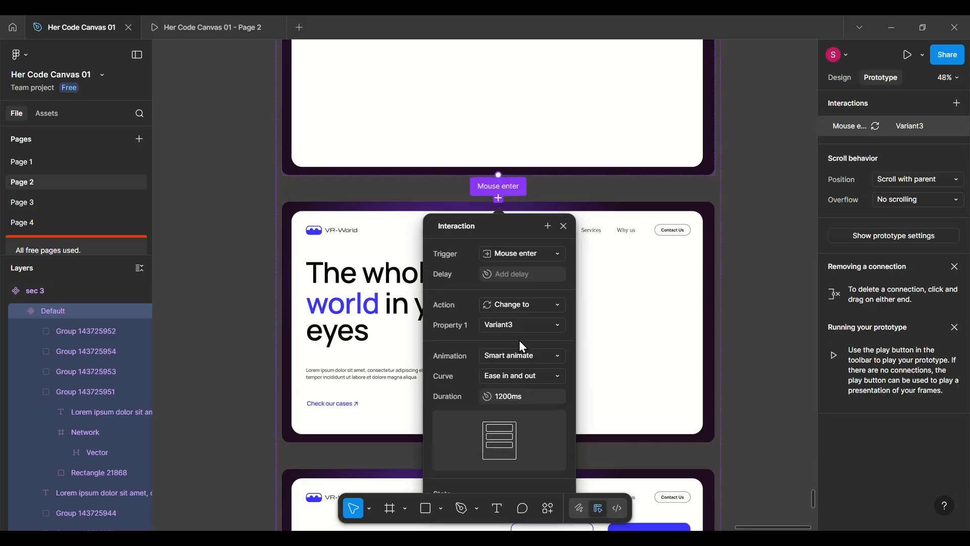
pyautogui.click(563, 227)
# Set the prototype preview's scaling to Fit width and play through the hero and the sections below it.
pyautogui.scroll(-5, 562, 228)
pyautogui.scroll(3, 563, 227)
pyautogui.hscroll(-2, 563, 227)
pyautogui.click(226, 32)
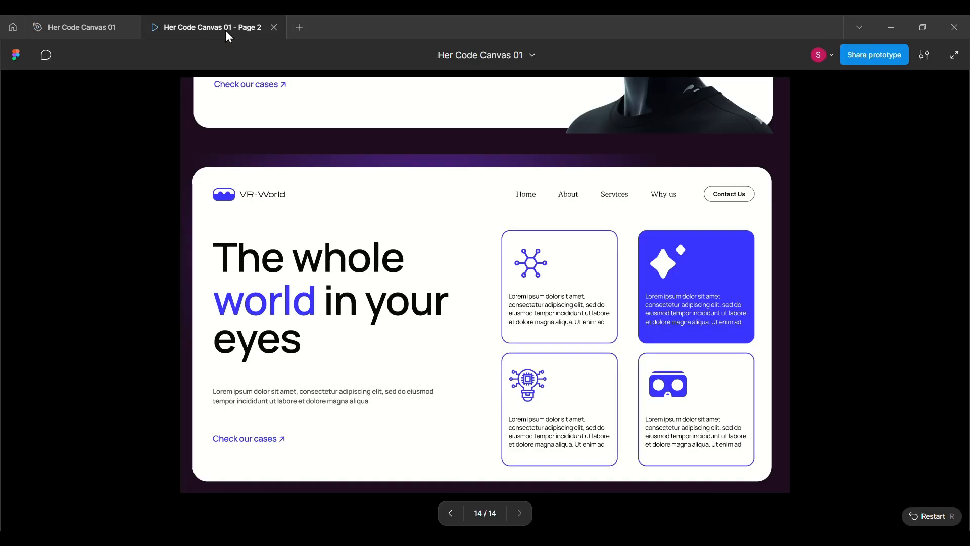
pyautogui.scroll(10, 748, 292)
pyautogui.click(955, 54)
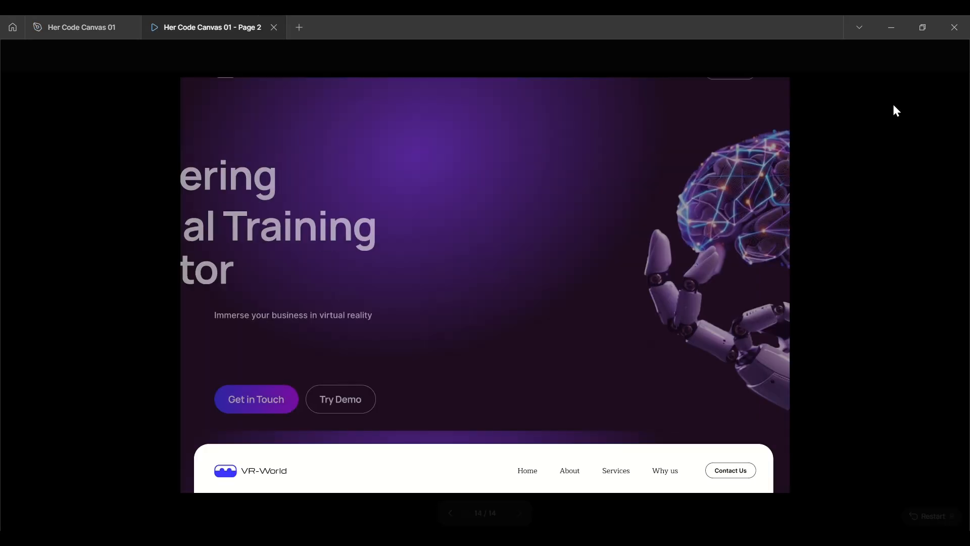
pyautogui.click(924, 56)
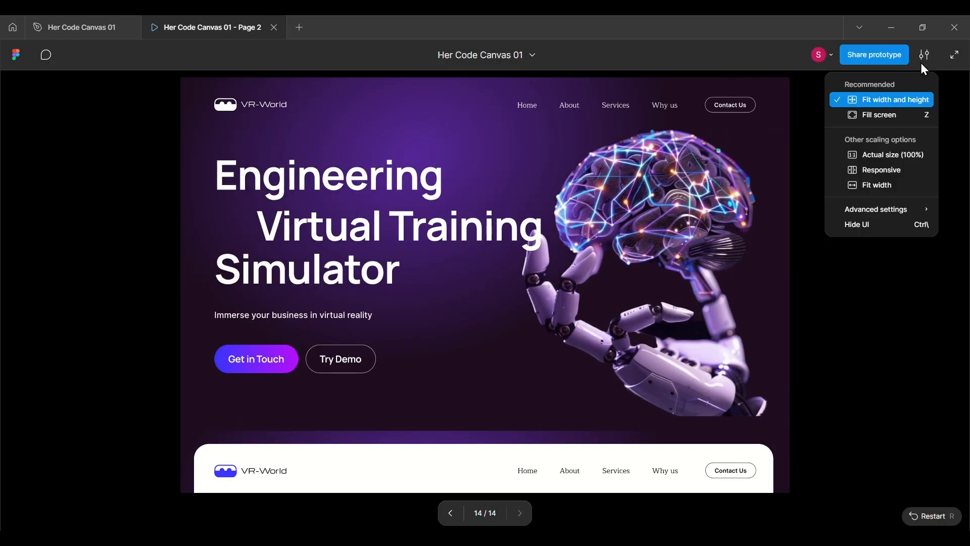
pyautogui.click(878, 185)
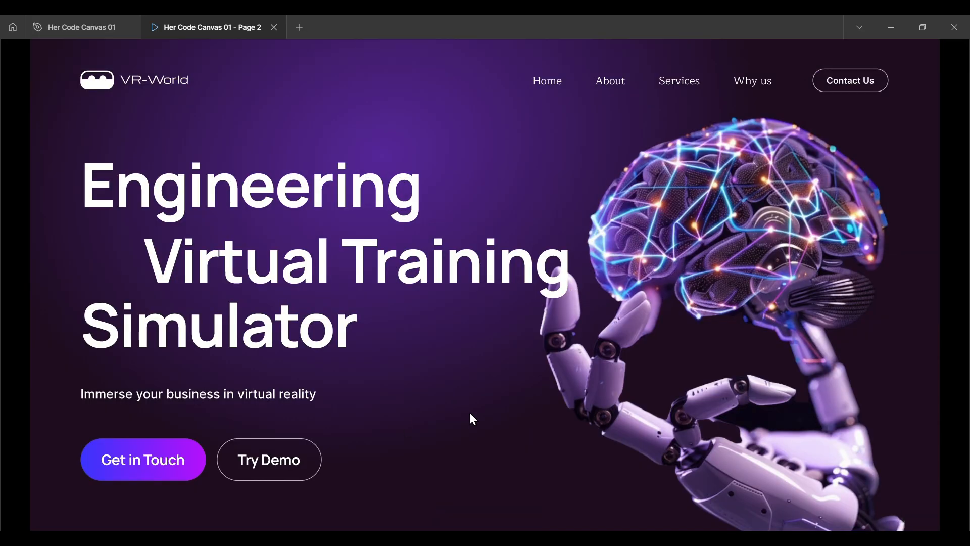
pyautogui.scroll(-8, 470, 416)
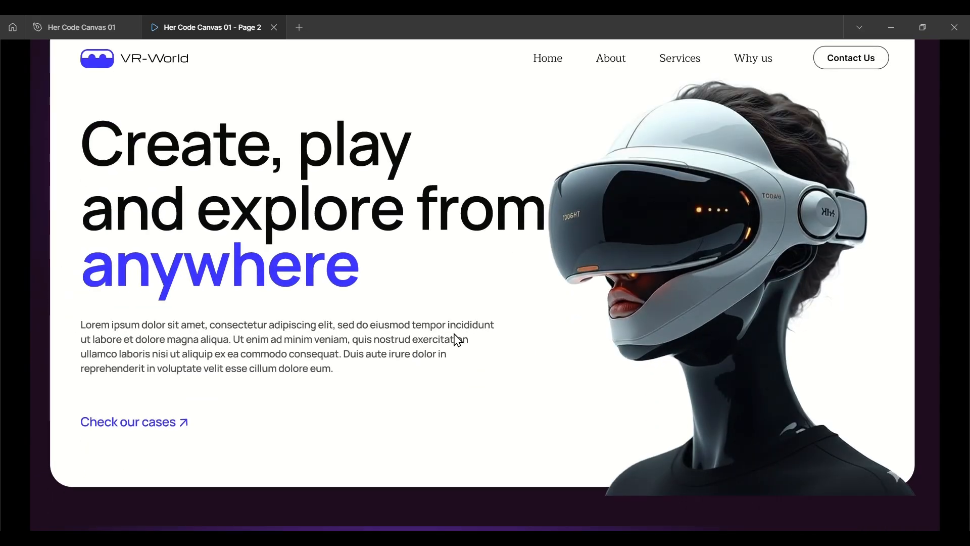
pyautogui.scroll(1, 458, 340)
pyautogui.scroll(-7, 457, 340)
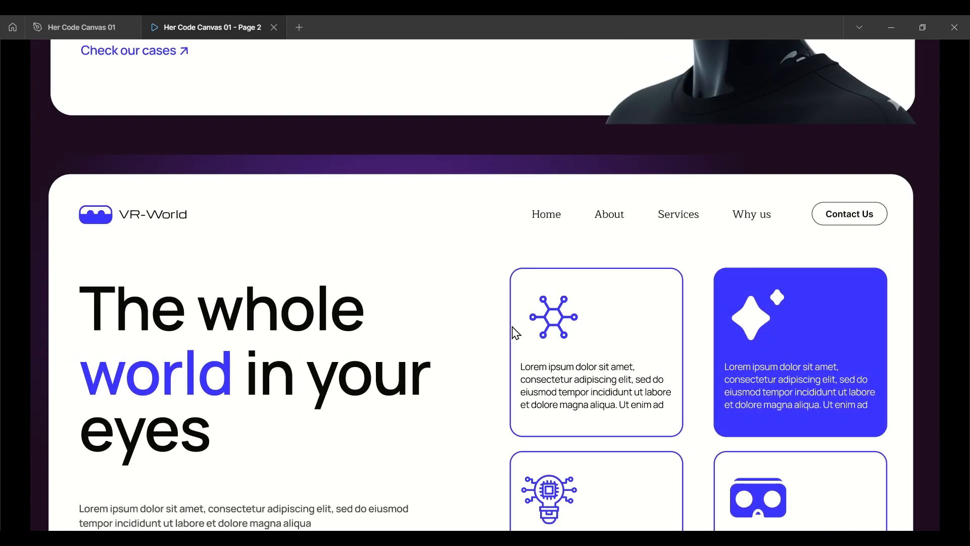
# Extend Frame 22 downward below its last section to a height of about 2679.
pyautogui.click(81, 28)
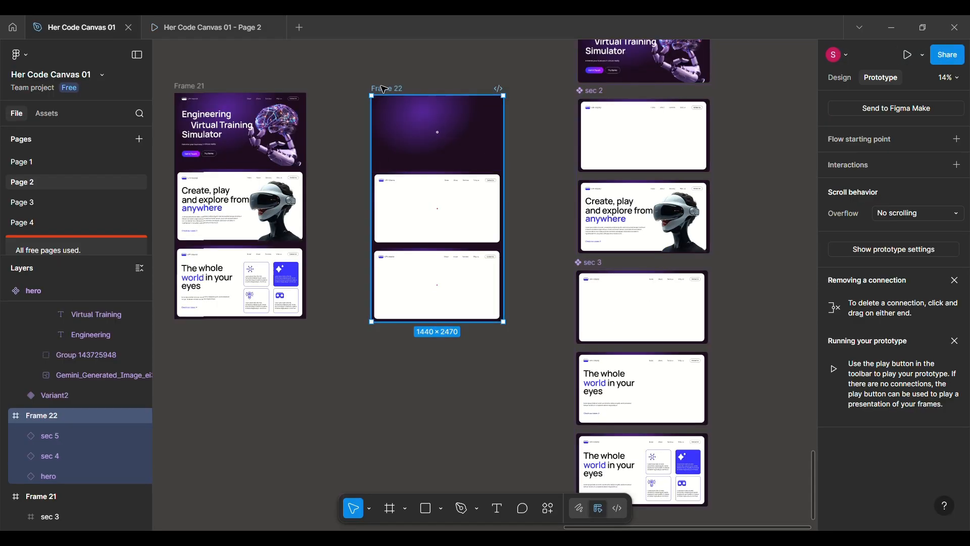
pyautogui.click(840, 78)
pyautogui.moveTo(396, 322); pyautogui.dragTo(396, 340)
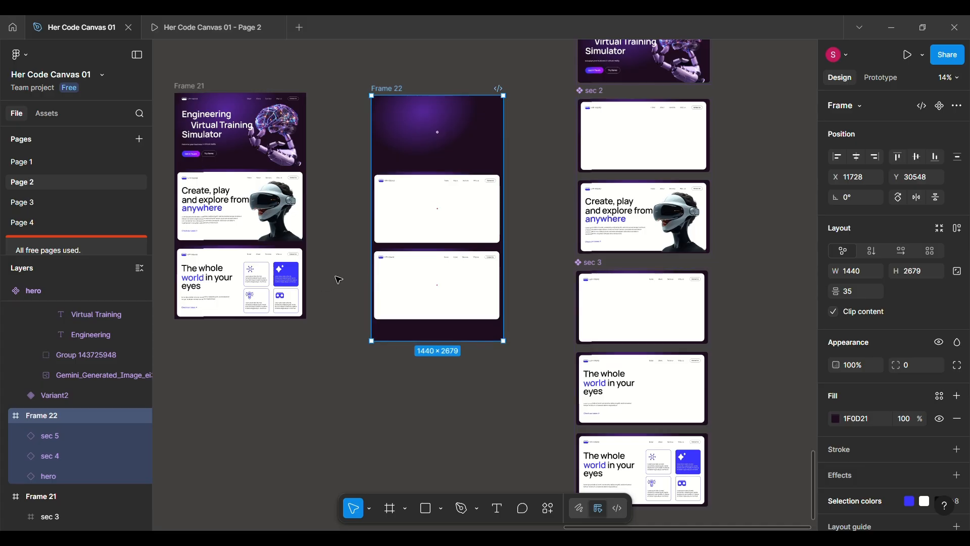
# Reload the prototype preview and check every section's entrance animation down to the page's end.
pyautogui.click(210, 36)
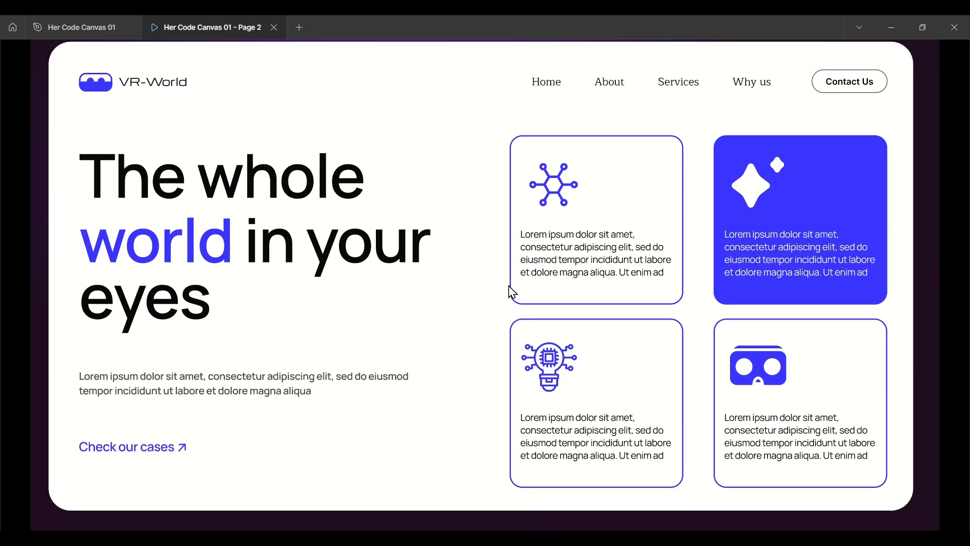
pyautogui.scroll(10, 430, 292)
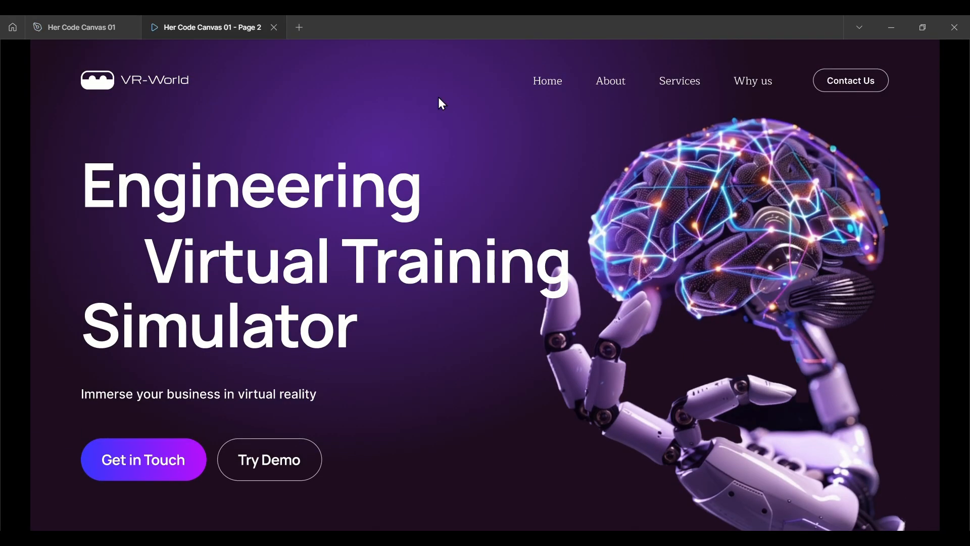
pyautogui.hotkey('ctrl', 'r')
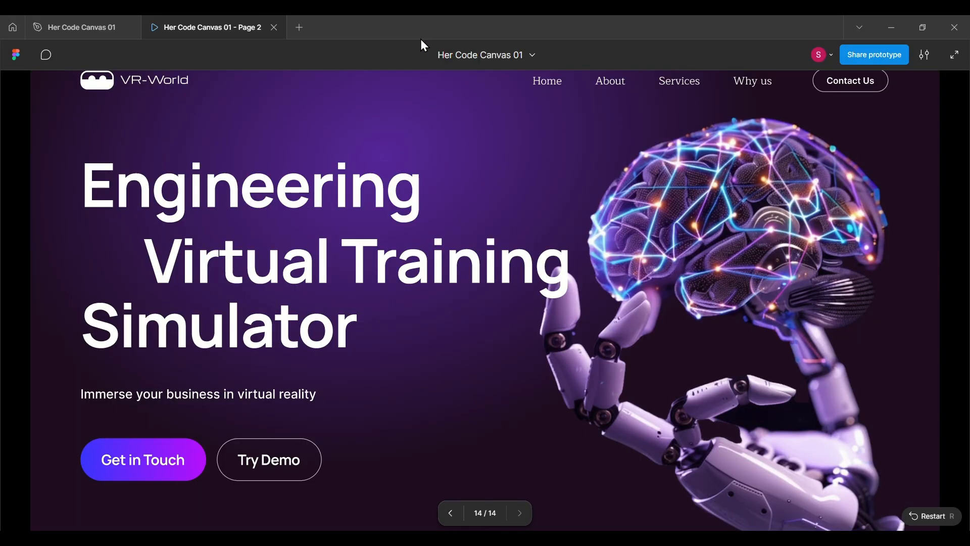
pyautogui.scroll(-10, 595, 329)
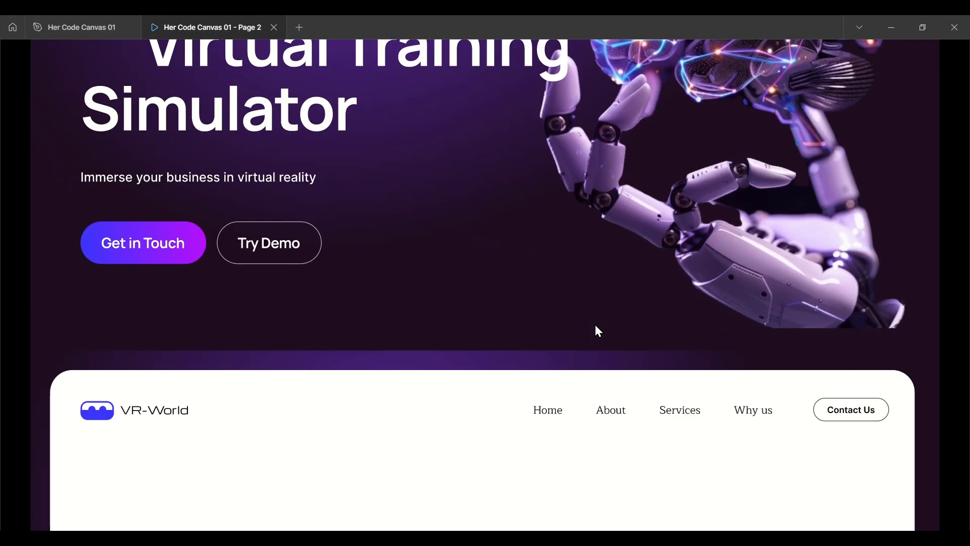
pyautogui.scroll(-4, 599, 331)
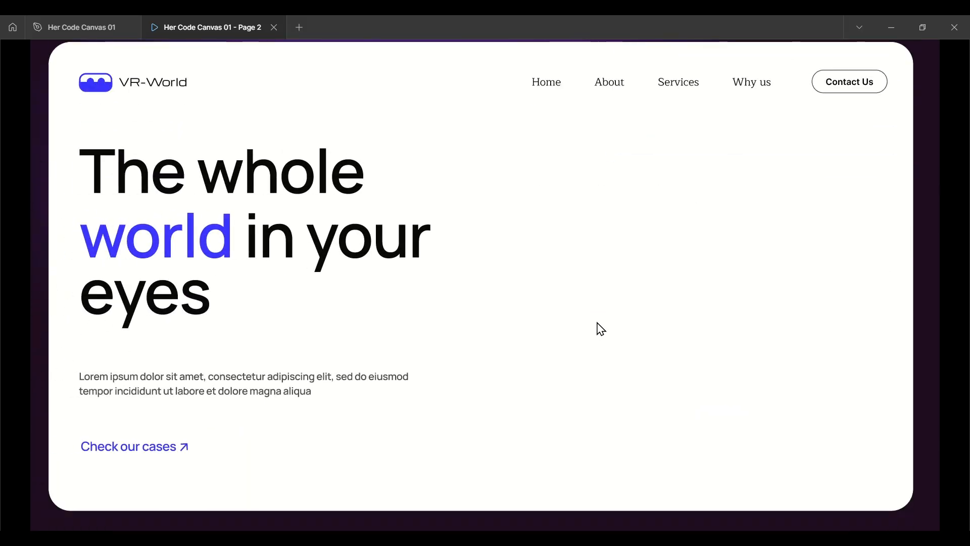
pyautogui.scroll(15, 484, 280)
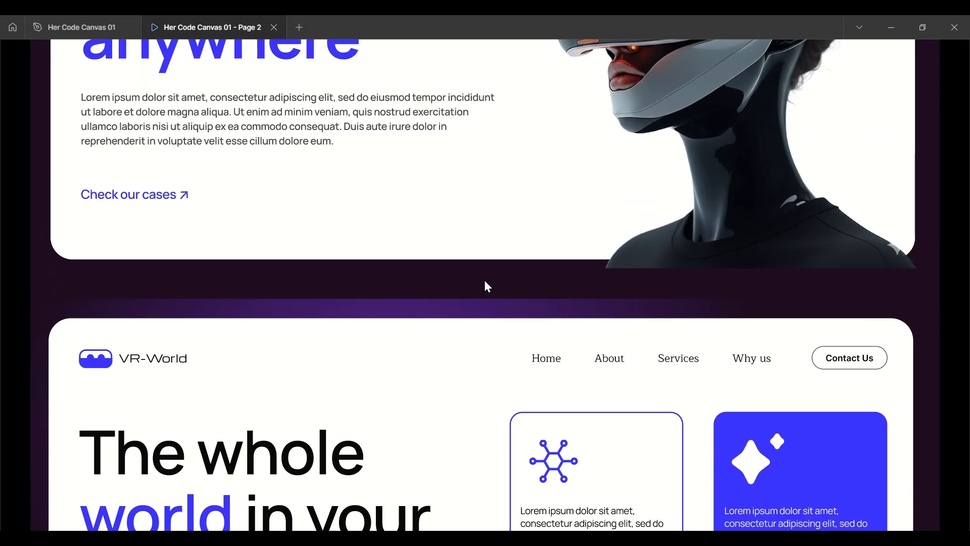
# Inspect the headset image and white background rectangle in sec 2's Variant2, and review the original page design in Frame 21.
pyautogui.click(84, 31)
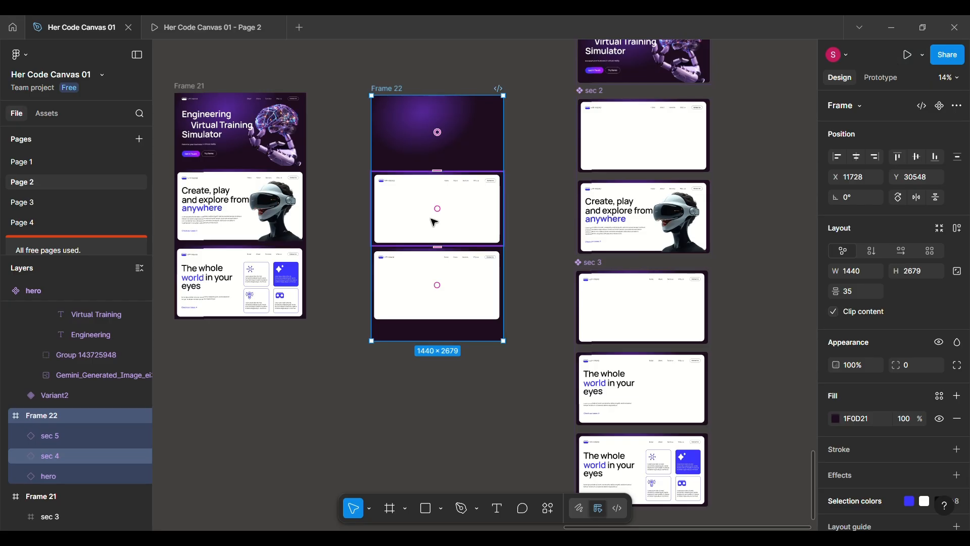
pyautogui.scroll(5, 695, 209)
pyautogui.hscroll(1, 696, 209)
pyautogui.doubleClick(693, 191)
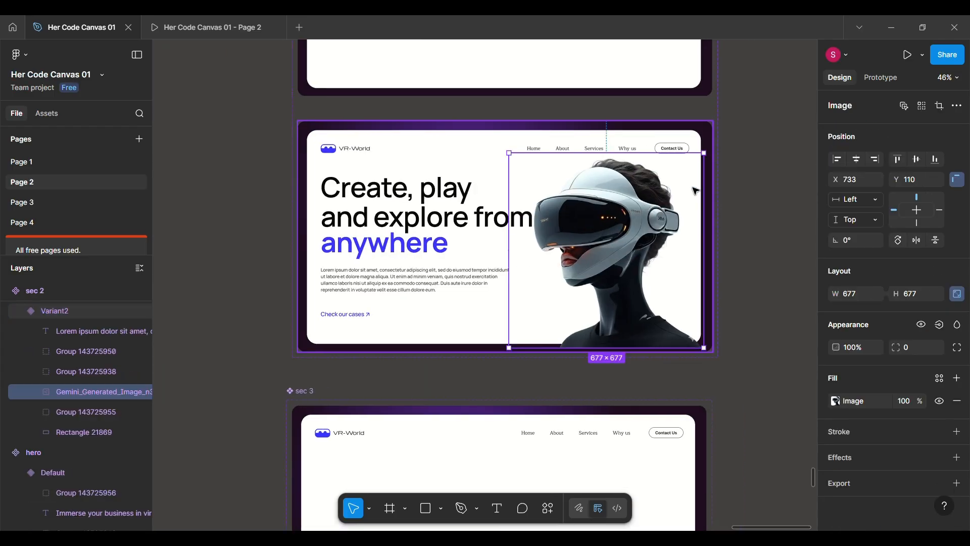
pyautogui.click(405, 145)
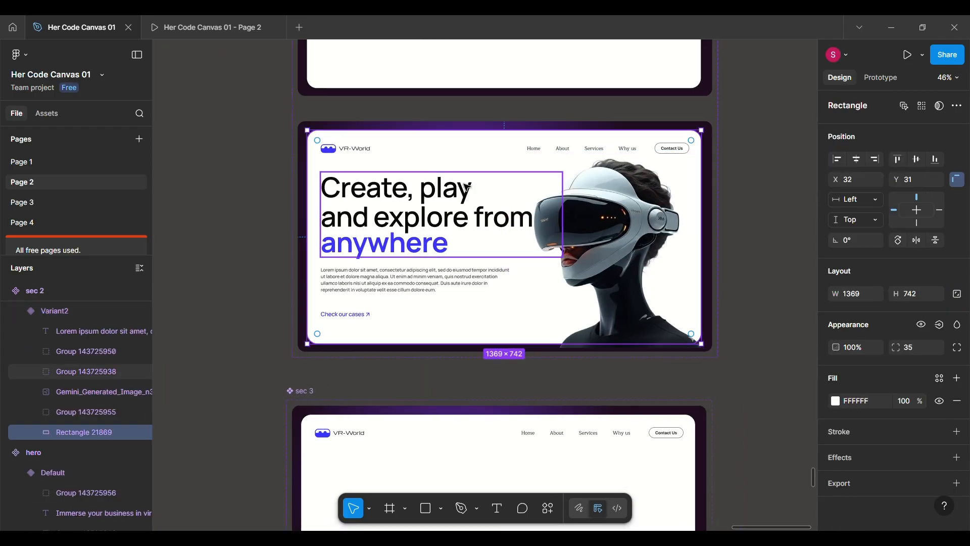
pyautogui.click(227, 273)
pyautogui.scroll(-5, 226, 274)
pyautogui.hscroll(-7, 227, 273)
pyautogui.scroll(5, 244, 272)
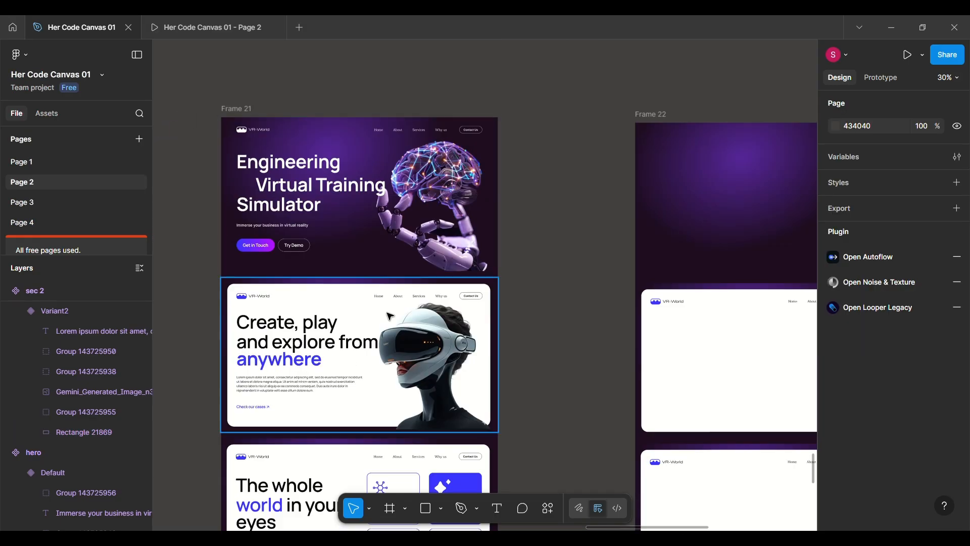
pyautogui.scroll(-3, 389, 315)
pyautogui.scroll(5, 390, 315)
# Check the hero in the prototype preview once more and look over the page frames and component variants on the canvas.
pyautogui.click(235, 31)
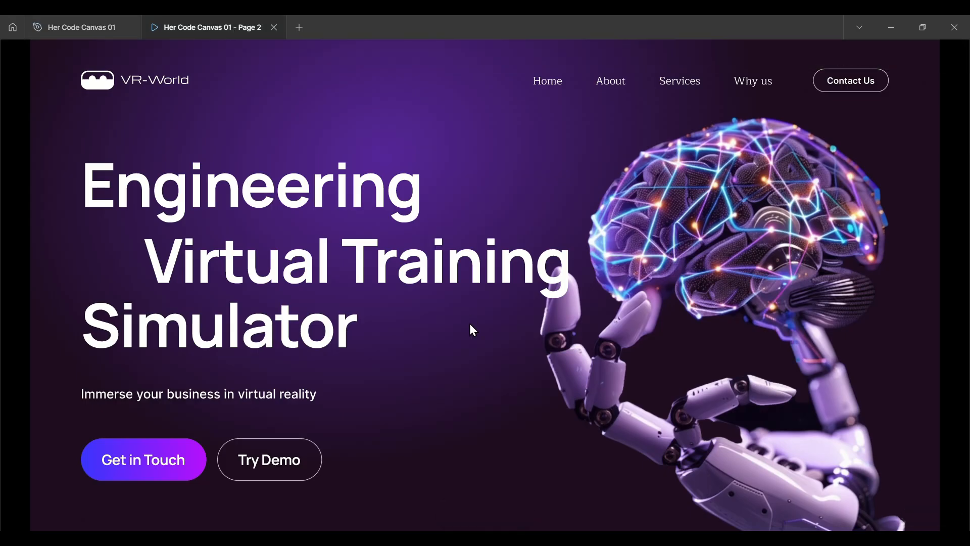
pyautogui.scroll(-10, 469, 323)
pyautogui.scroll(10, 474, 329)
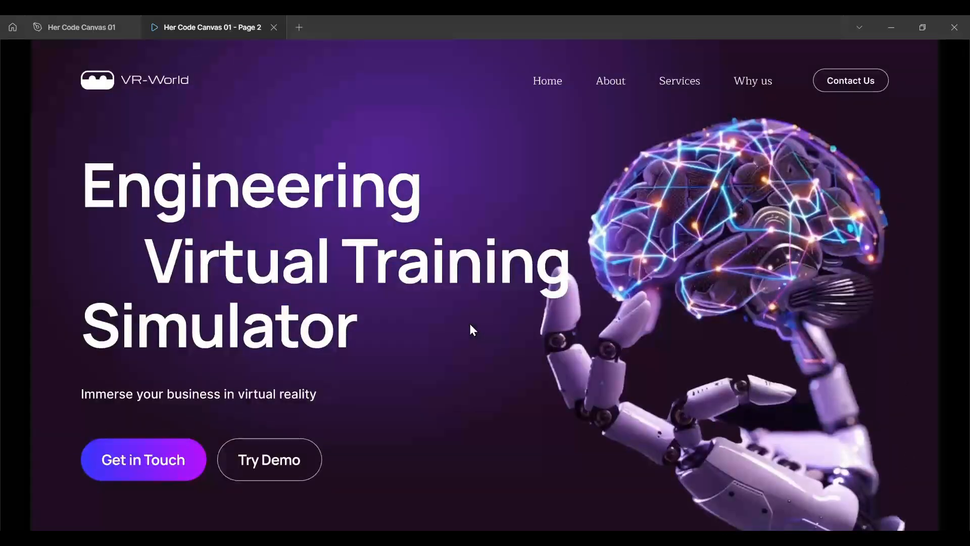
pyautogui.click(93, 30)
pyautogui.scroll(-5, 591, 249)
pyautogui.hscroll(7, 590, 249)
pyautogui.hscroll(-7, 590, 249)
pyautogui.scroll(5, 590, 249)
pyautogui.scroll(1, 590, 249)
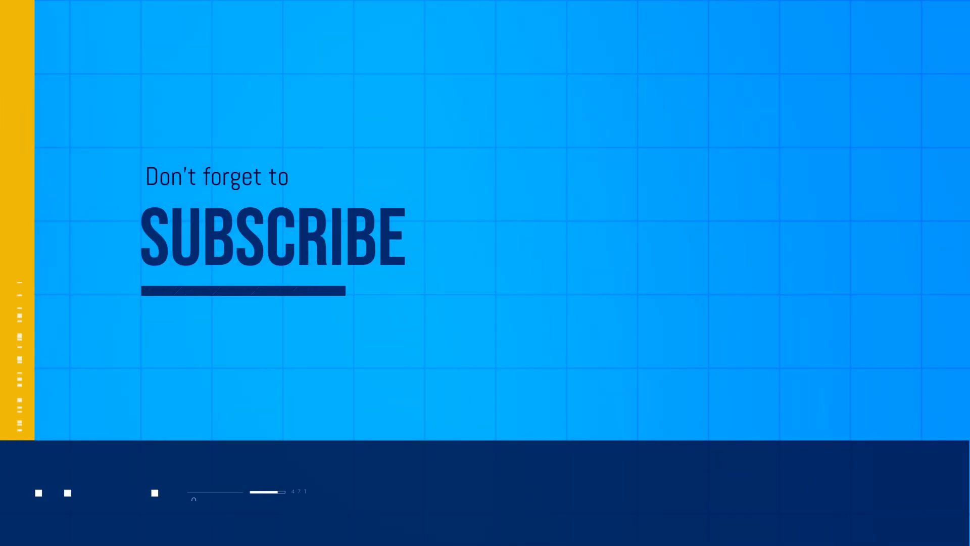